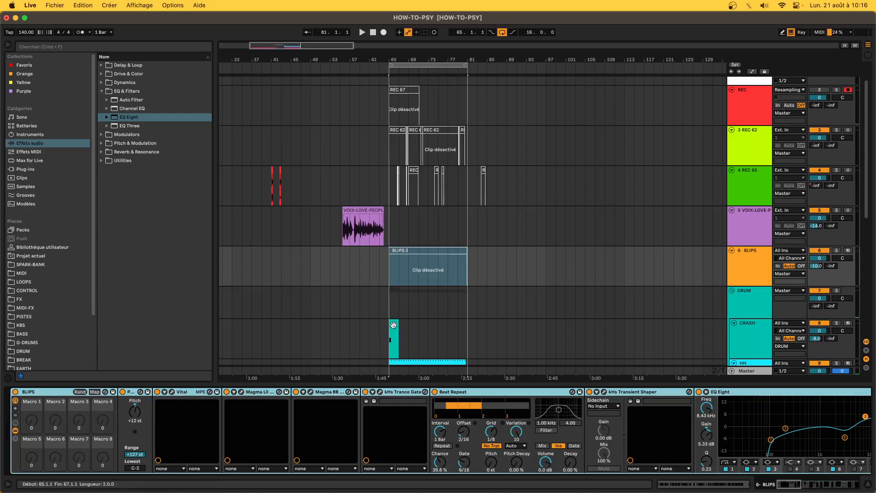
Solo the BLIPS track, reactivate its BLIPS 2 clip and play it back briefly.
left_click(836, 250)
left_click(396, 251)
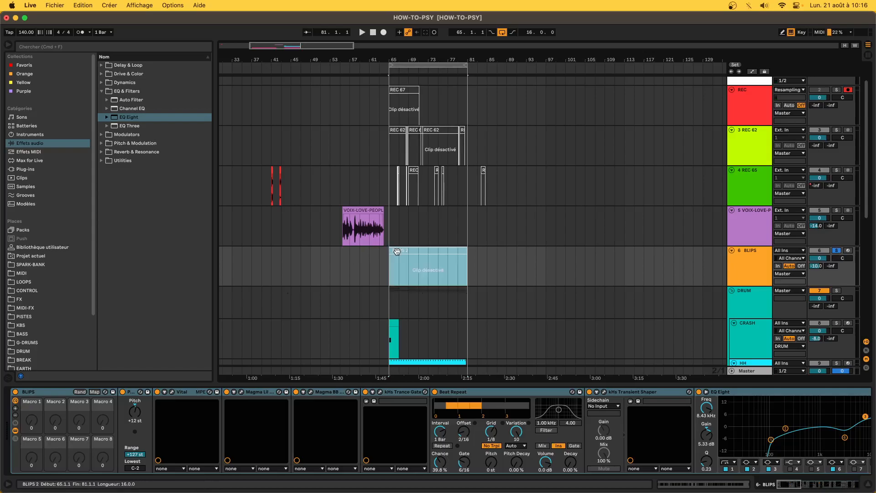
key("space")
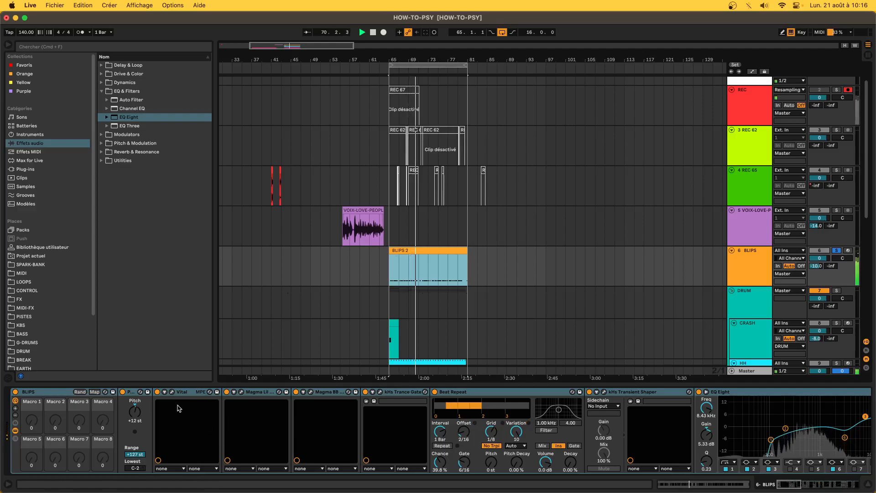
key("space")
Open the Vital synth on the BLIPS track and examine its LFO 2 and LFO 3 settings and modulation targets.
left_click(172, 392)
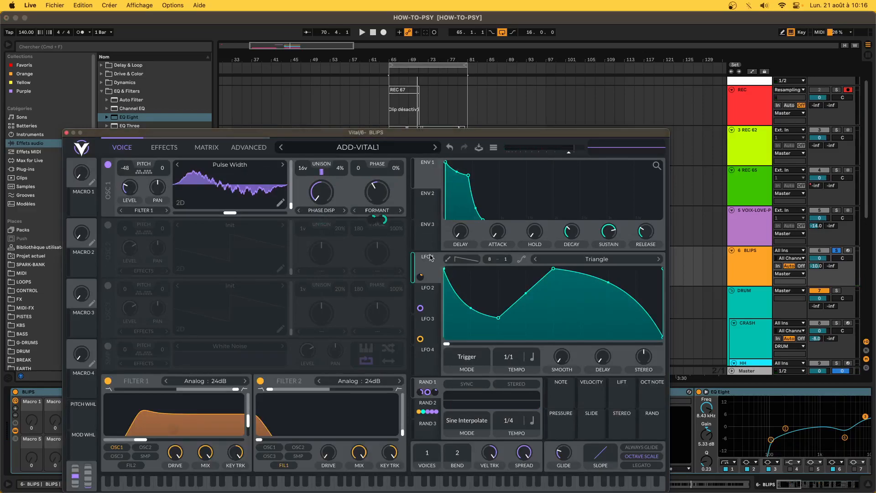
left_click(432, 297)
left_click(432, 323)
left_click(429, 297)
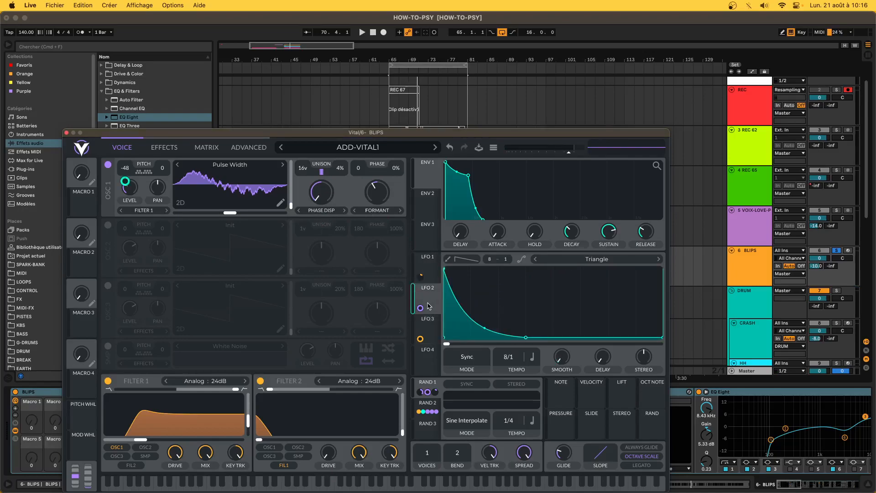
mouse_move(422, 309)
mouse_move(510, 372)
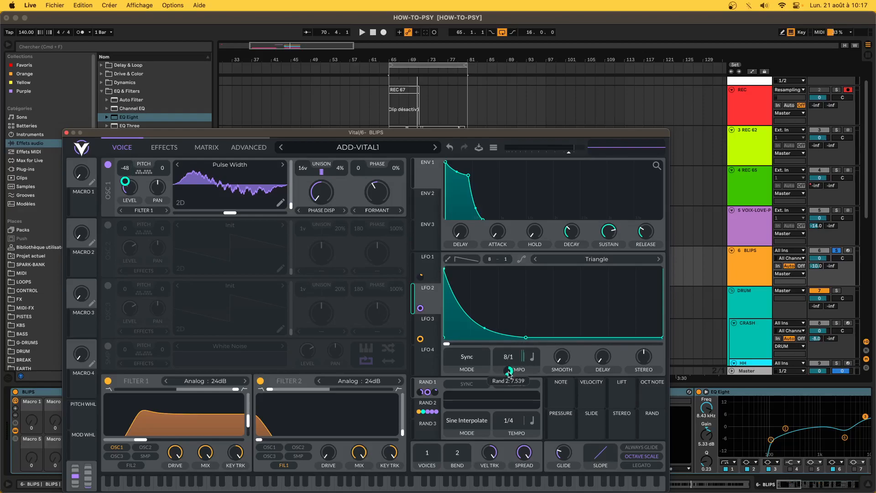
Inspect Vital's Random 2 and LFO 3 modulations, review its effects chain, and close the synth window.
left_click(431, 405)
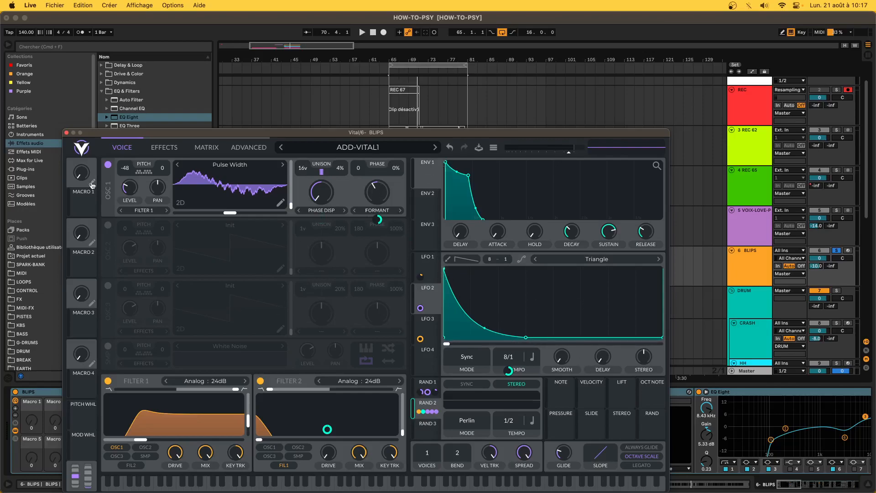
key("space")
left_click(436, 325)
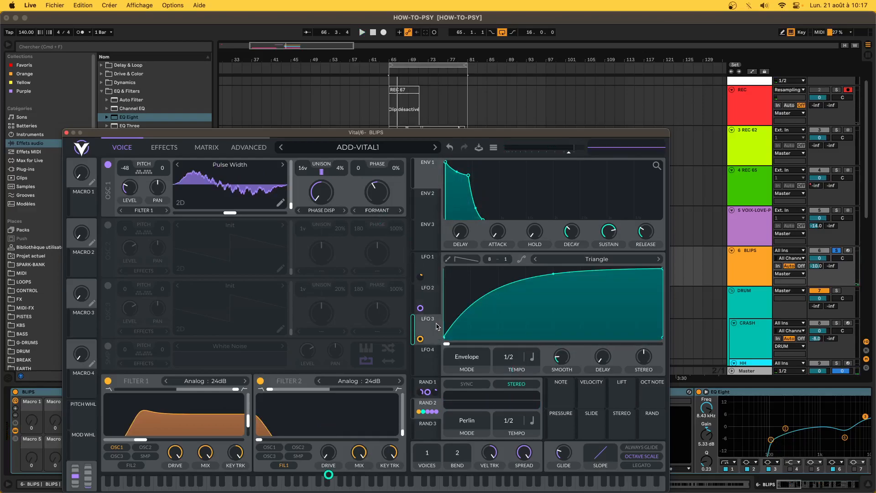
mouse_move(419, 341)
left_click(168, 148)
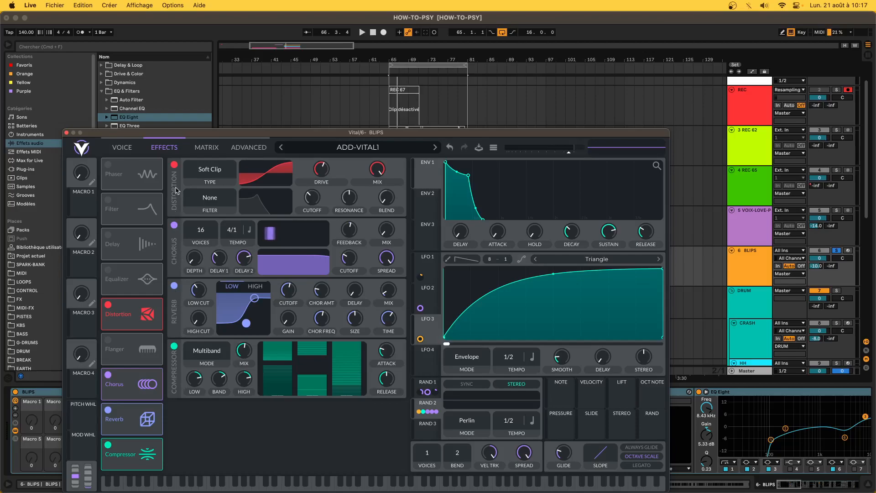
left_click(66, 133)
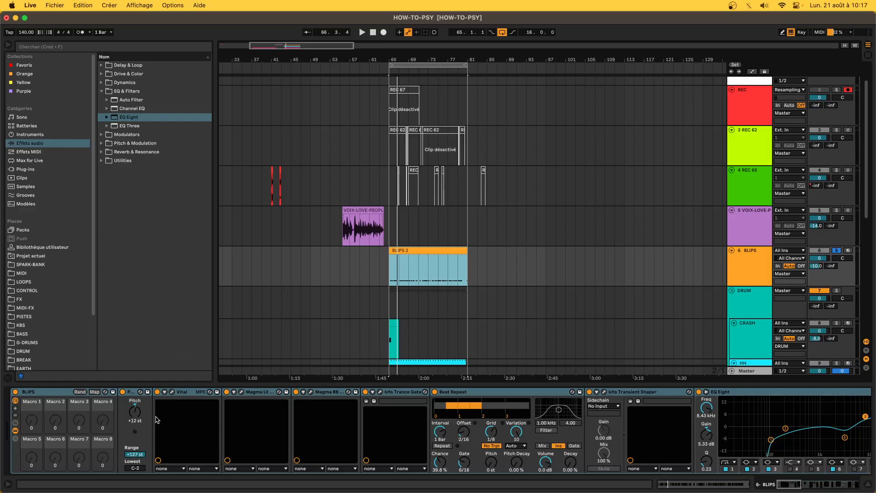
Go through the two Magma plug-ins that follow Vital in the BLIPS device chain.
scroll(156, 417, "right", 3)
left_click(131, 393)
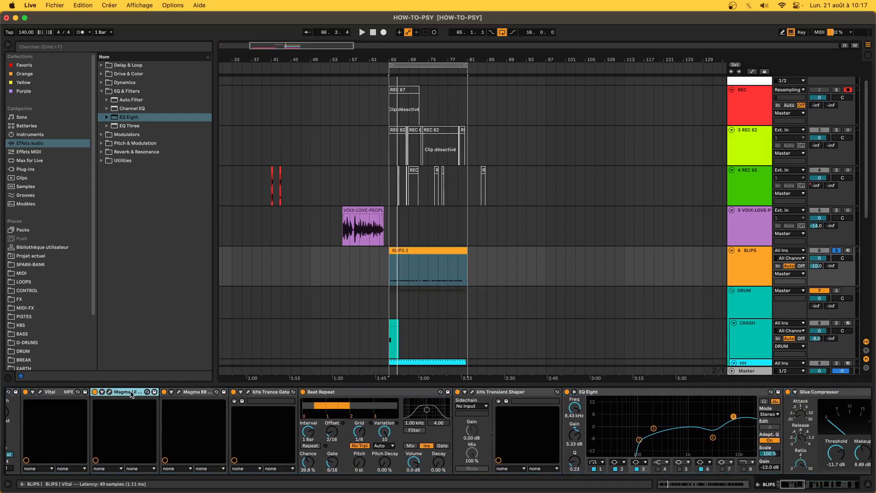
left_click(194, 394)
View the kHs Trance Gate's pattern and parameters, and close them again.
left_click(256, 396)
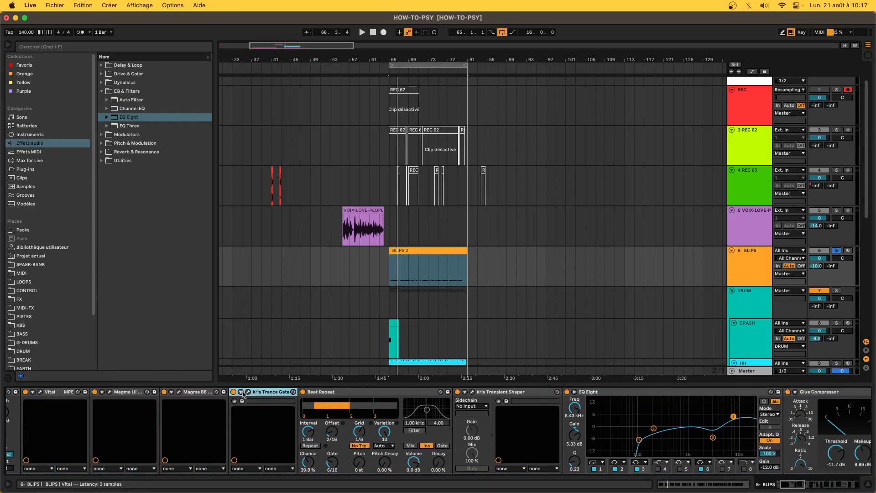
left_click(241, 391)
left_click(248, 391)
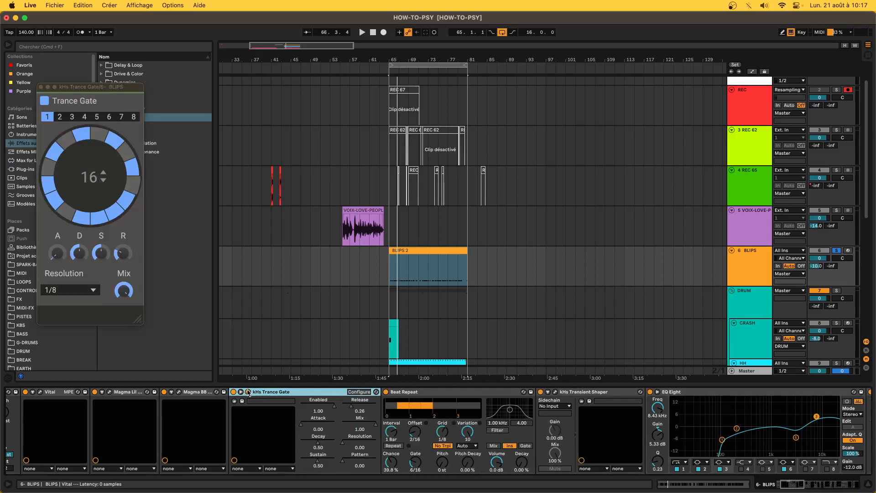
left_click(248, 392)
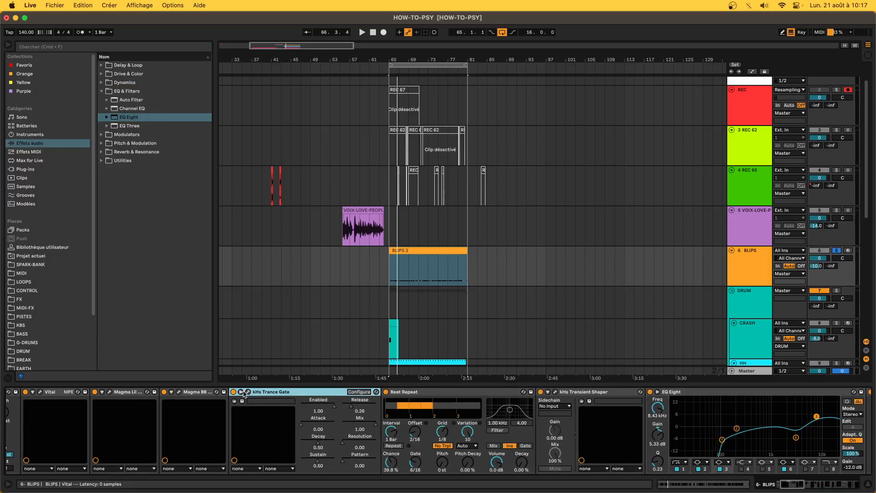
left_click(241, 392)
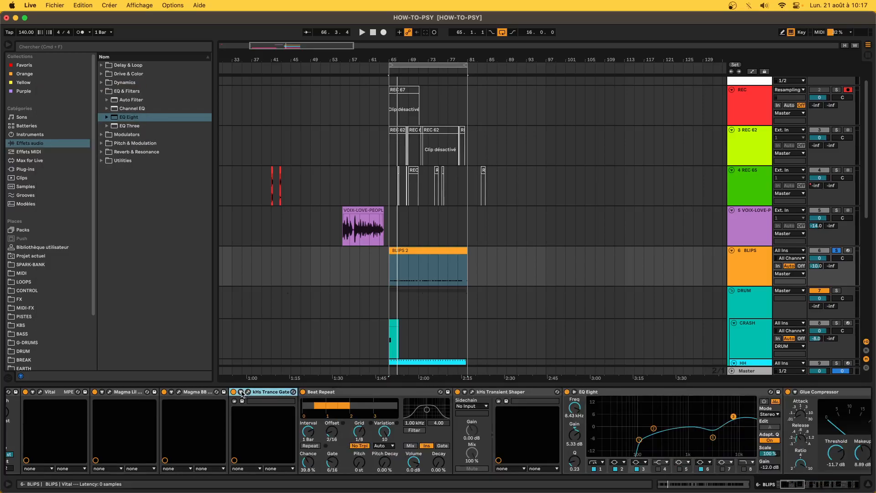
Select Beat Repeat and play the BLIPS clip to listen to its effect.
left_click(353, 395)
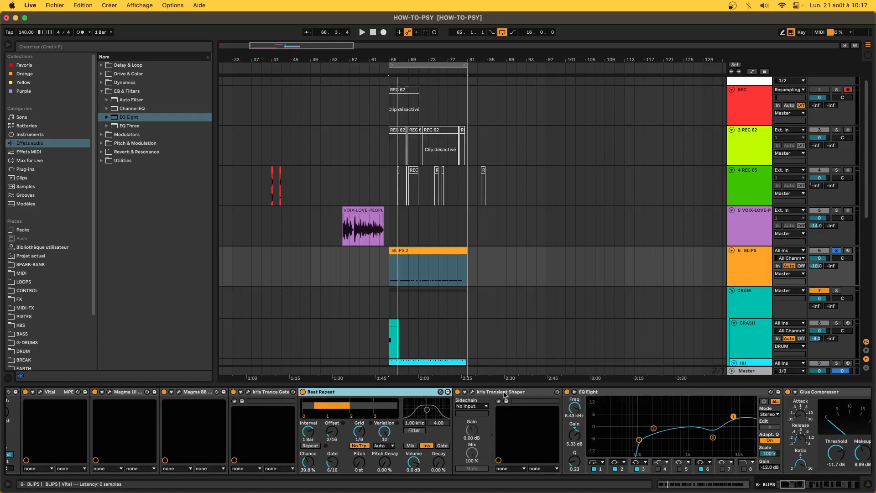
key("space")
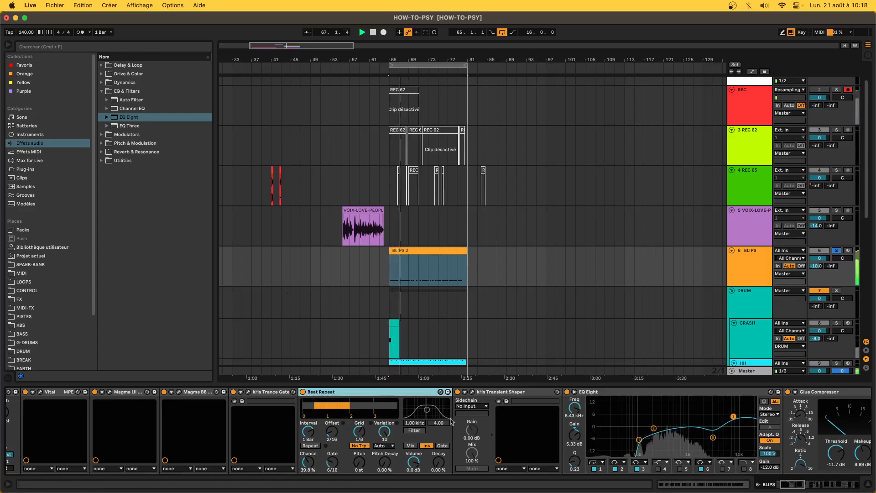
scroll(505, 424, "right", 3)
scroll(504, 424, "right", 5)
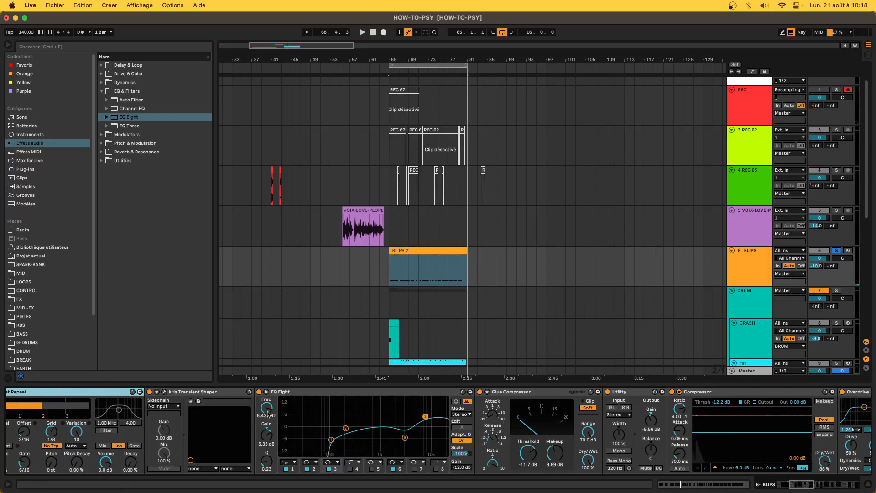
Inspect the settings of the kHs Transient Shaper after Beat Repeat, and close its window.
left_click(208, 395)
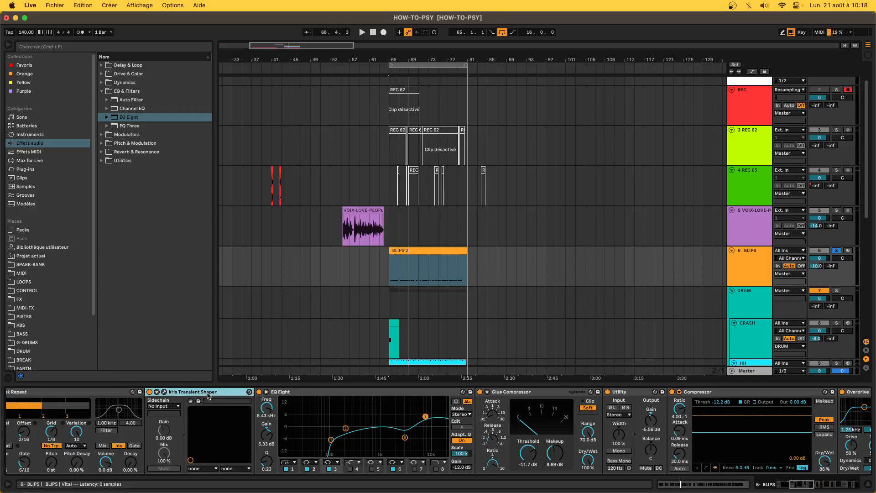
left_click(165, 393)
left_click(165, 393)
left_click(166, 392)
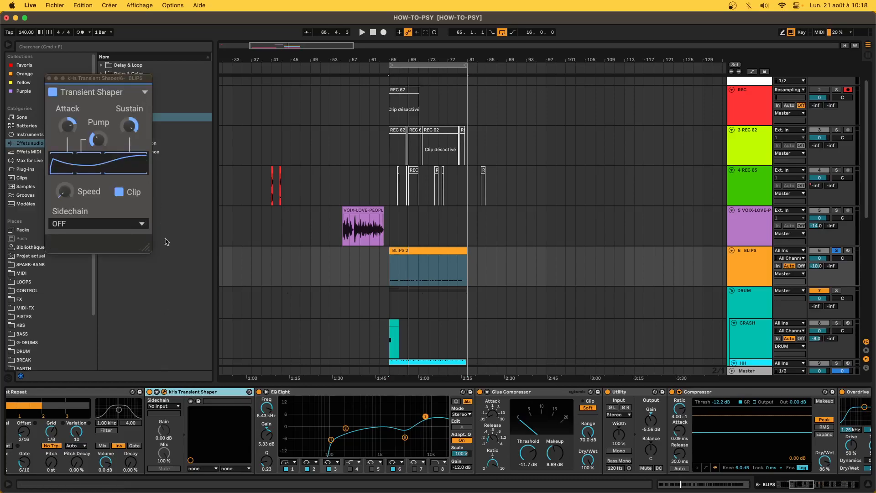
left_click(164, 394)
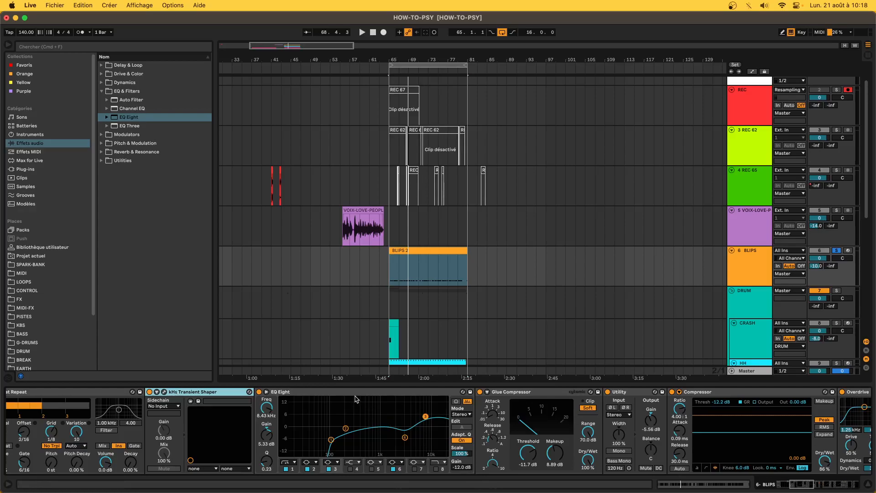
Review the EQ Eight curve, the Glue Compressor settings and the Utility device after the Transient Shaper.
scroll(319, 429, "right", 10)
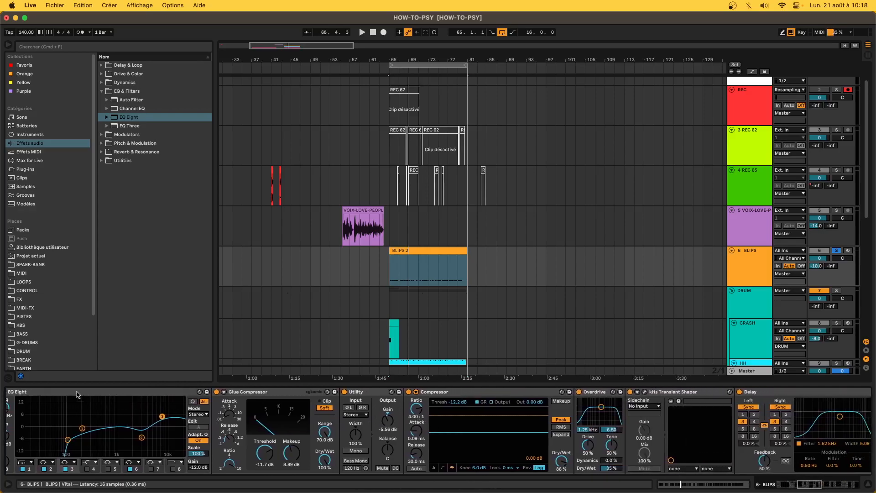
left_click(146, 416)
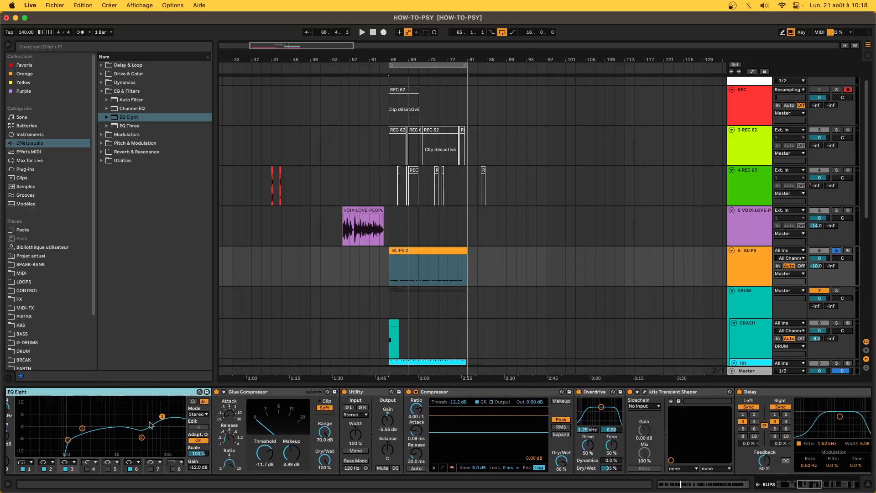
left_click(273, 393)
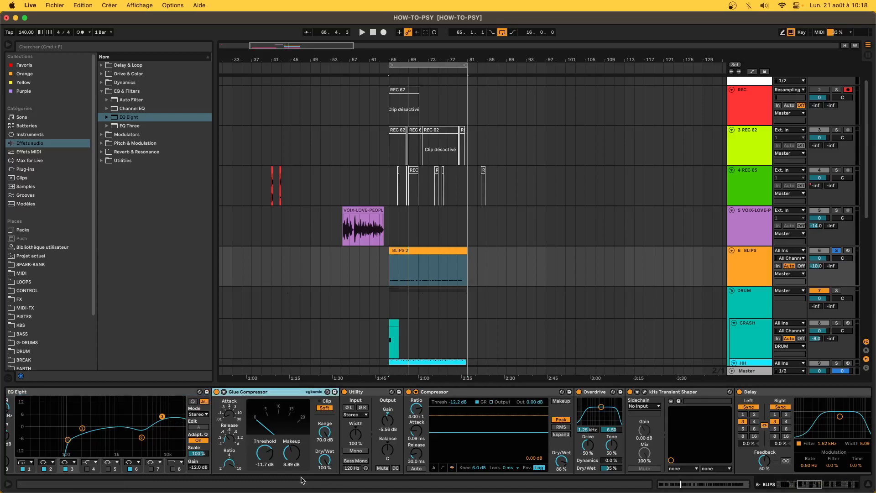
left_click(230, 417)
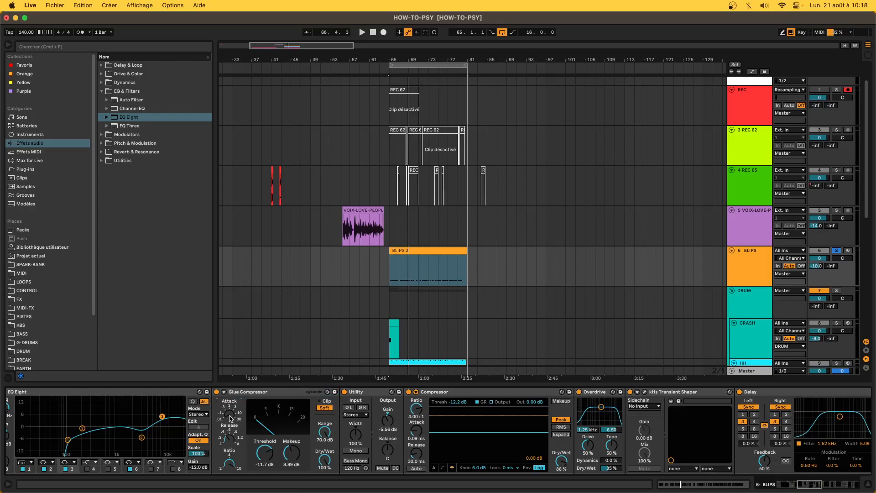
left_click(258, 394)
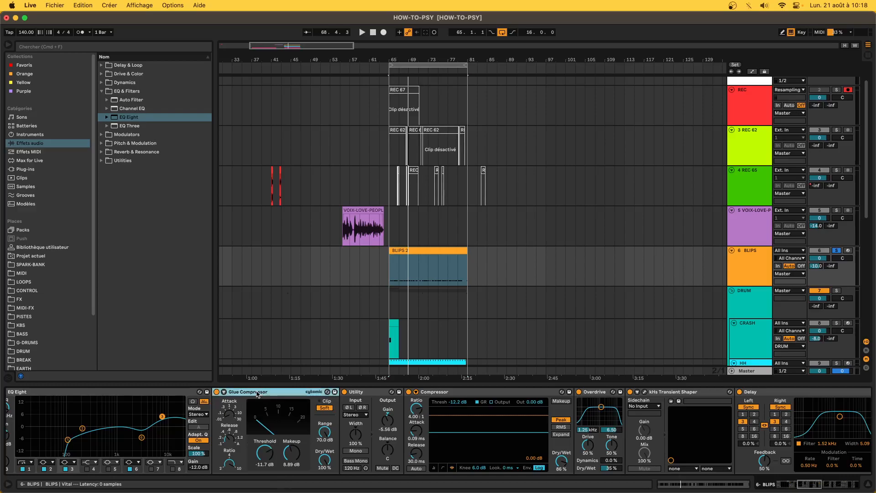
left_click(369, 395)
left_click(287, 455)
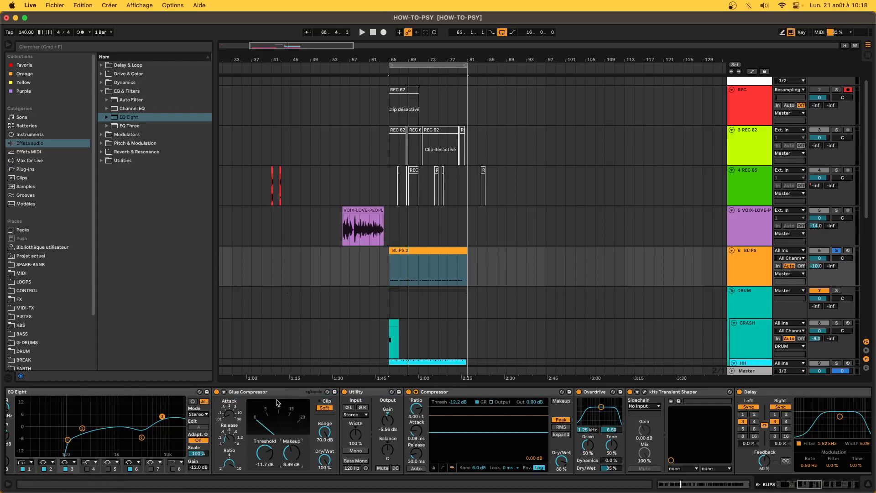
Review the Compressor and Overdrive settings further along the BLIPS device chain.
scroll(277, 402, "right", 5)
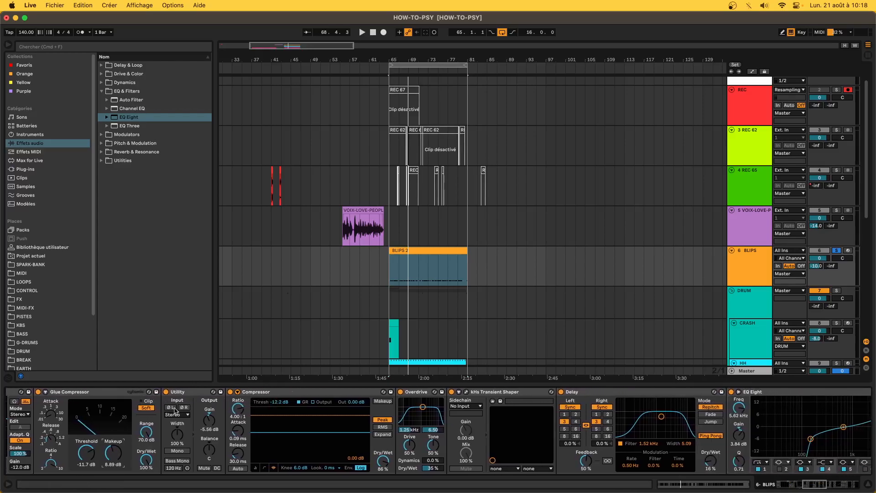
left_click(271, 393)
scroll(260, 393, "right", 5)
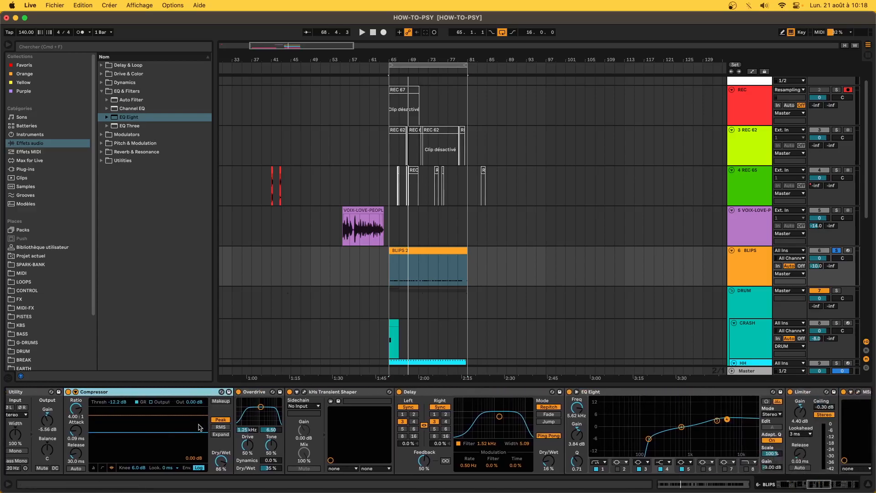
left_click(259, 395)
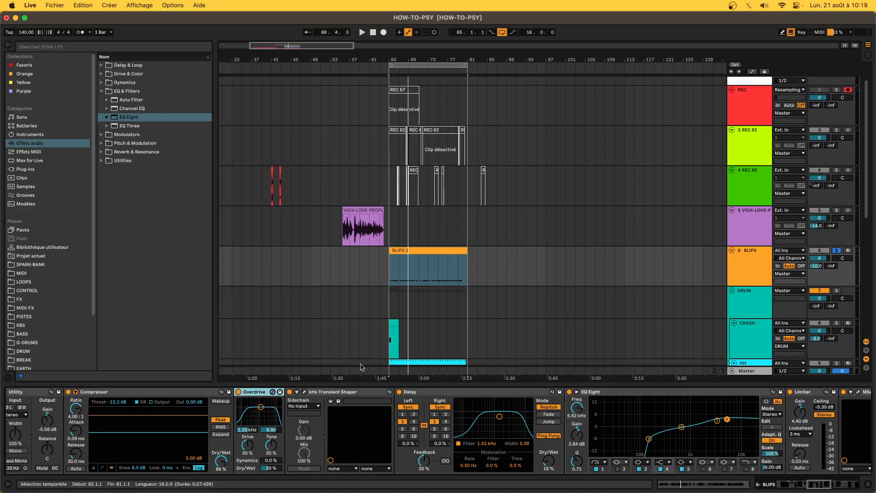
Inspect the second kHs Transient Shaper, placed after Overdrive, and close its window.
left_click(342, 396)
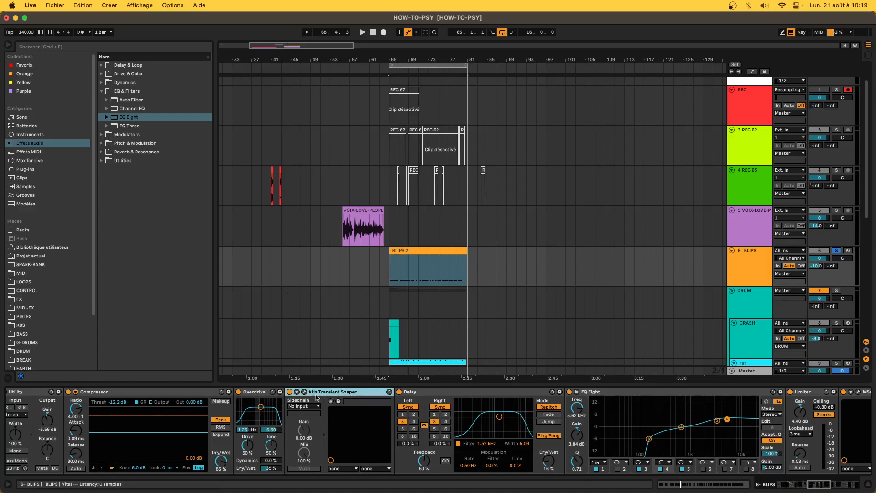
left_click(303, 392)
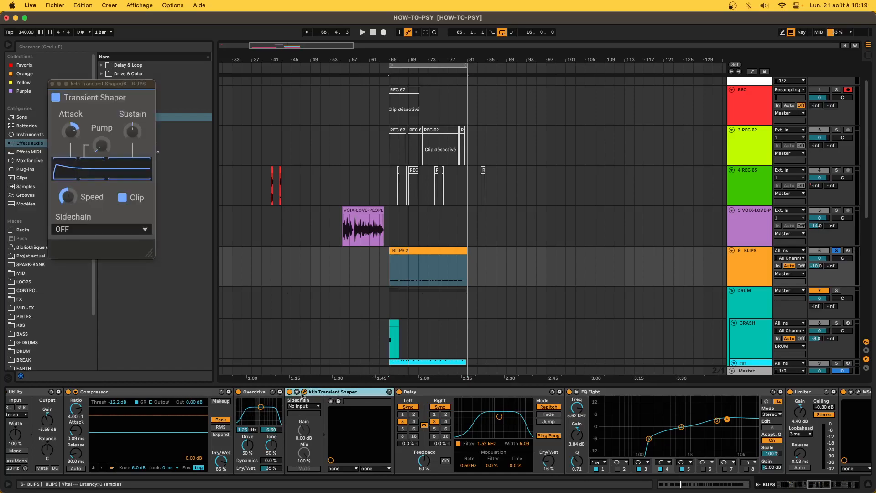
left_click(302, 392)
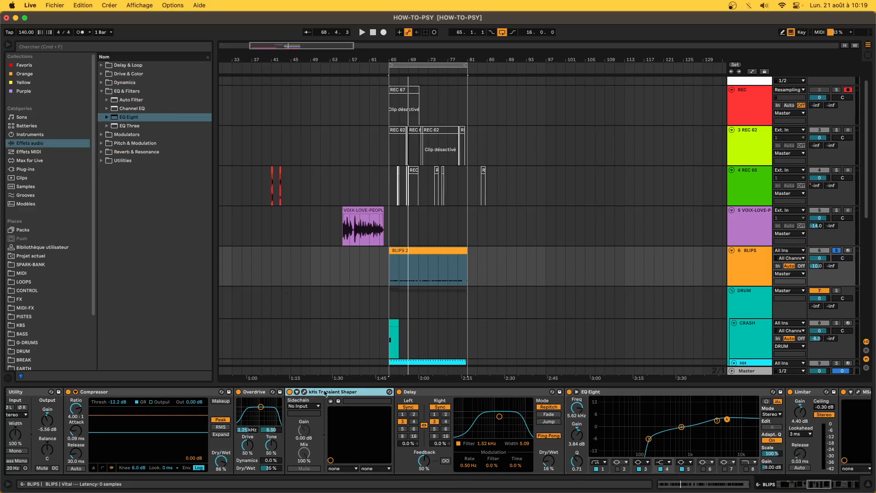
Review the Delay and the EQ Eight that follows it, continuing along the chain to the Limiter.
left_click(452, 394)
scroll(432, 448, "right", 3)
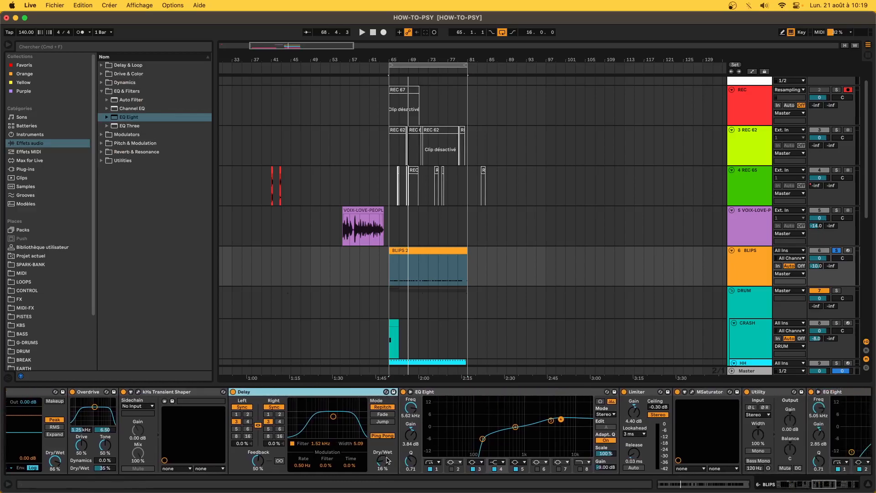
left_click(427, 392)
scroll(365, 433, "right", 6)
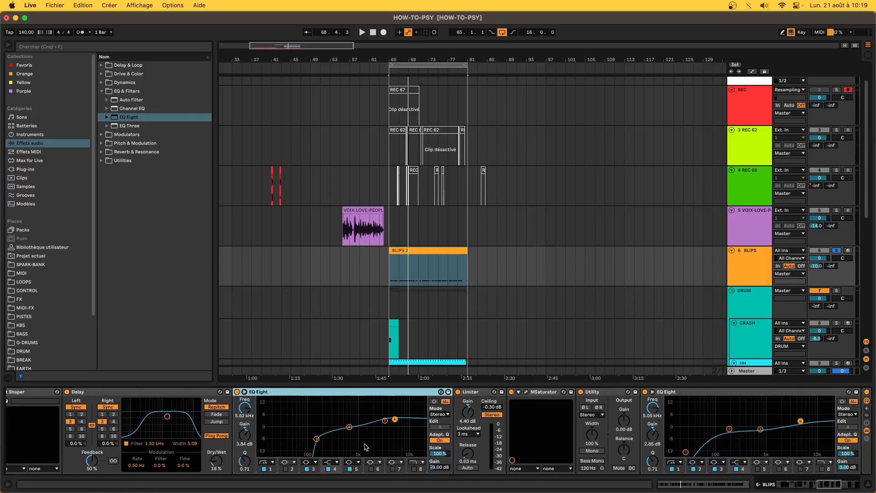
scroll(332, 445, "right", 4)
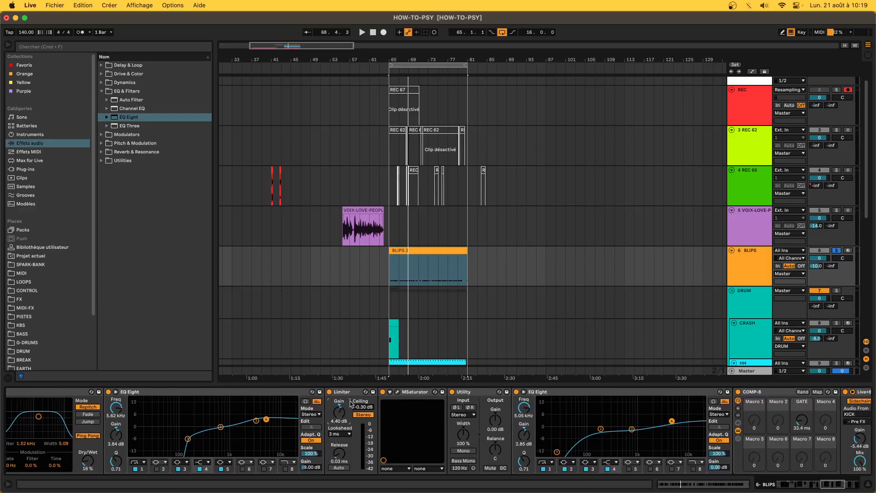
Review the Limiter's gain, ceiling and release settings in the BLIPS device chain.
left_click(348, 392)
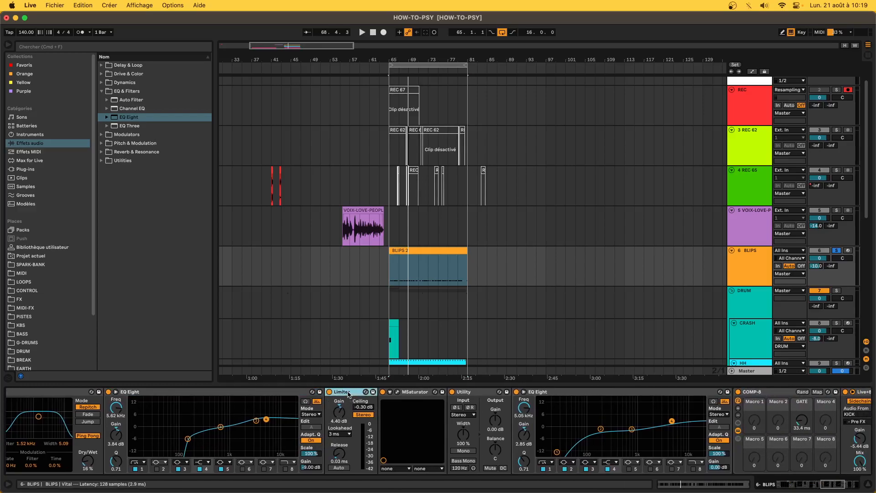
left_click(338, 458)
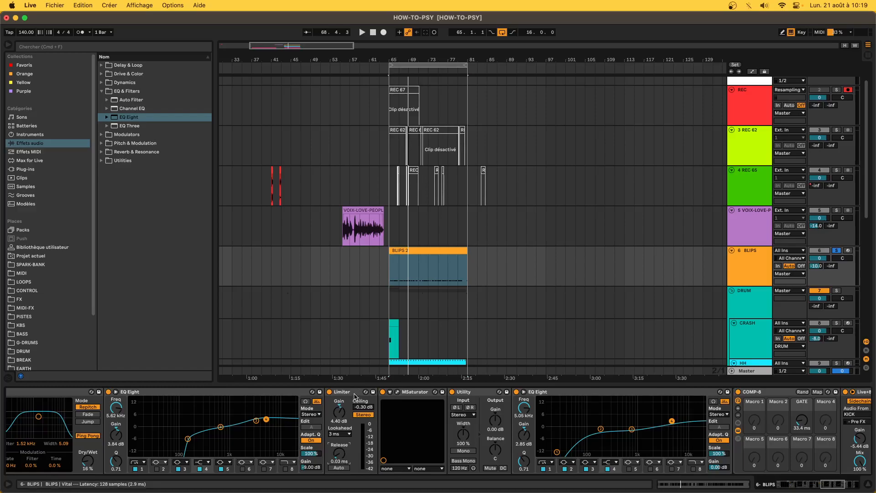
left_click(354, 395)
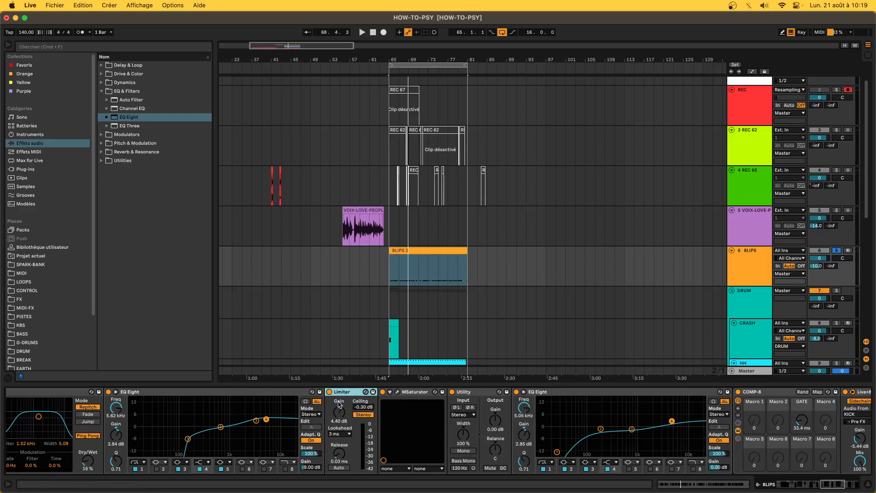
Open the MSaturator plug-in after the Limiter to inspect its saturation curve and settings, and close its window.
left_click(397, 392)
left_click(398, 393)
left_click(398, 392)
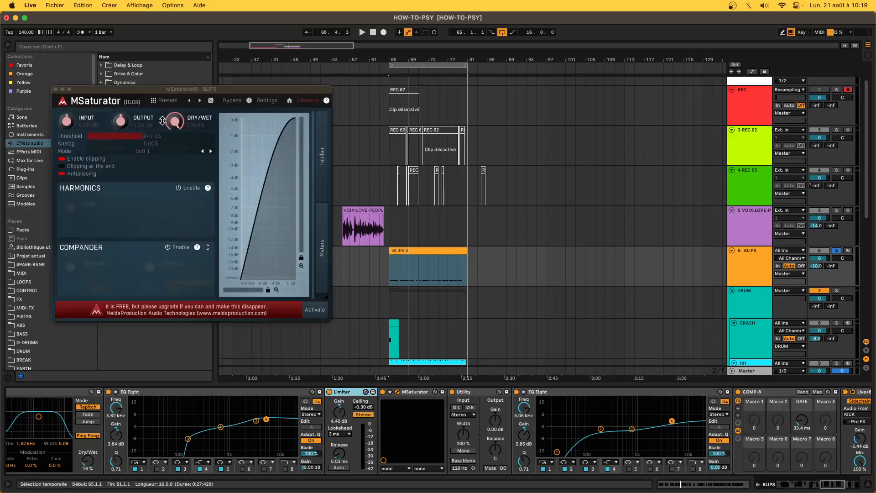
left_click(400, 393)
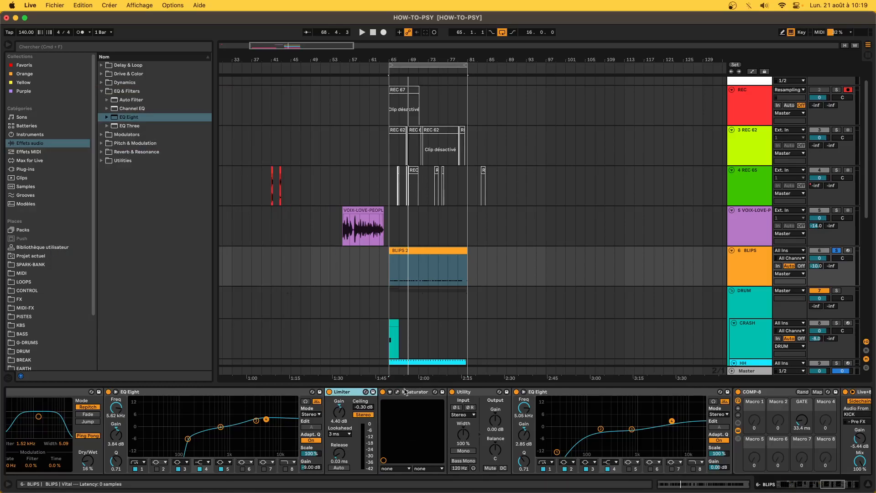
Compare the BLIPS loop with MSaturator bypassed and enabled during playback, leaving it enabled.
left_click(382, 392)
key("space")
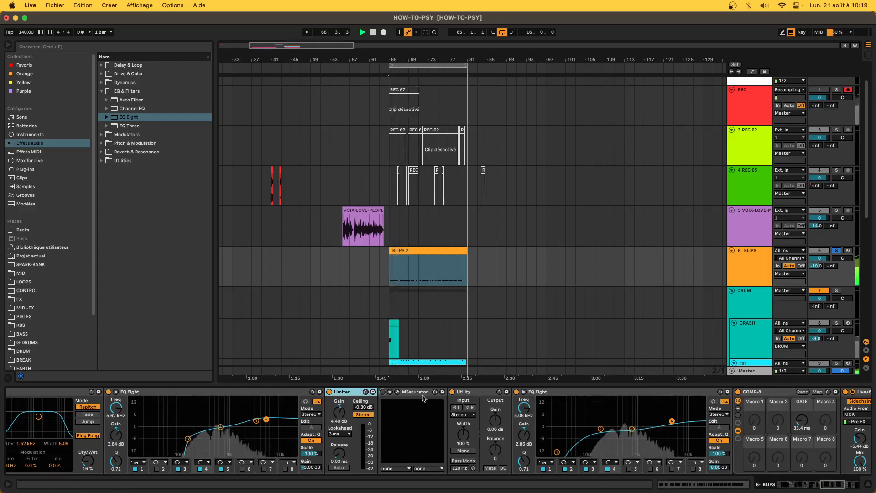
left_click(383, 392)
key("space")
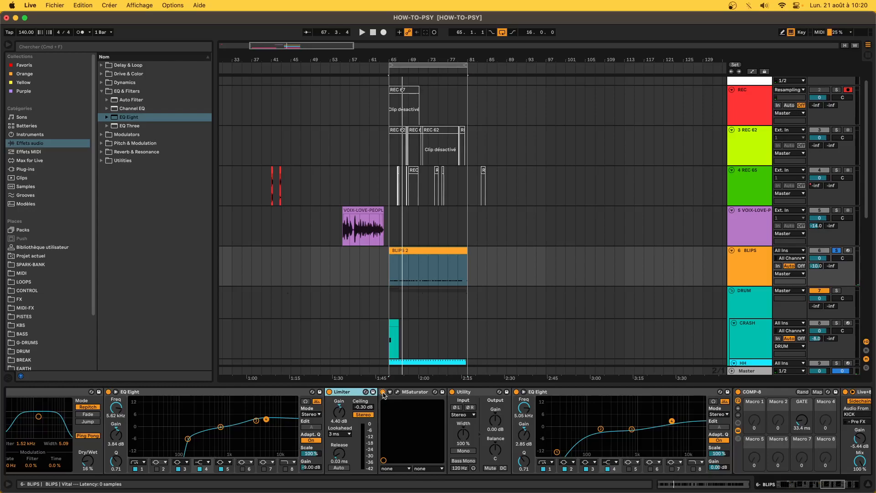
Review the rest of the BLIPS chain: the Utility, the final EQ Eight and the kick-sidechained compressor in the COMP-8 rack.
scroll(347, 429, "right", 8)
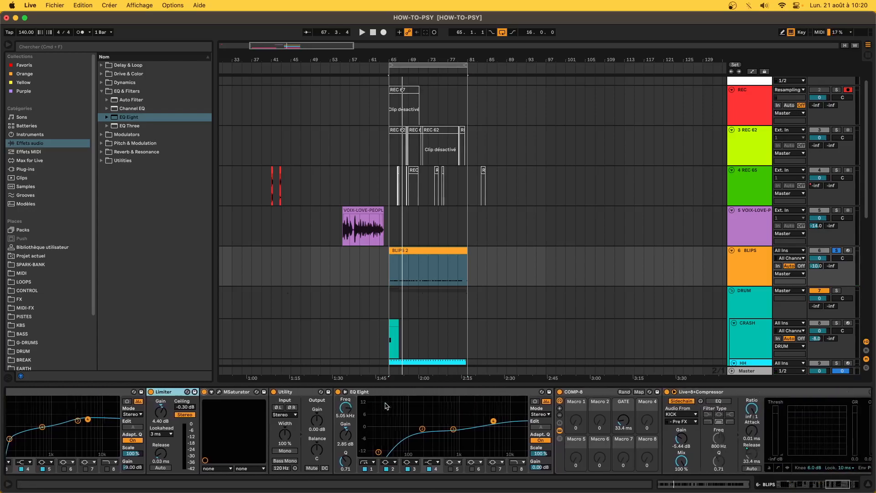
left_click(289, 392)
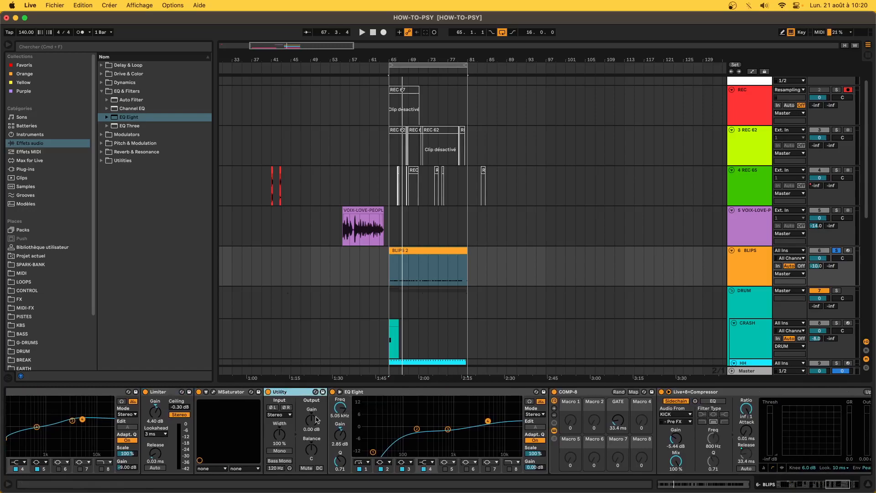
left_click(410, 393)
scroll(411, 393, "right", 8)
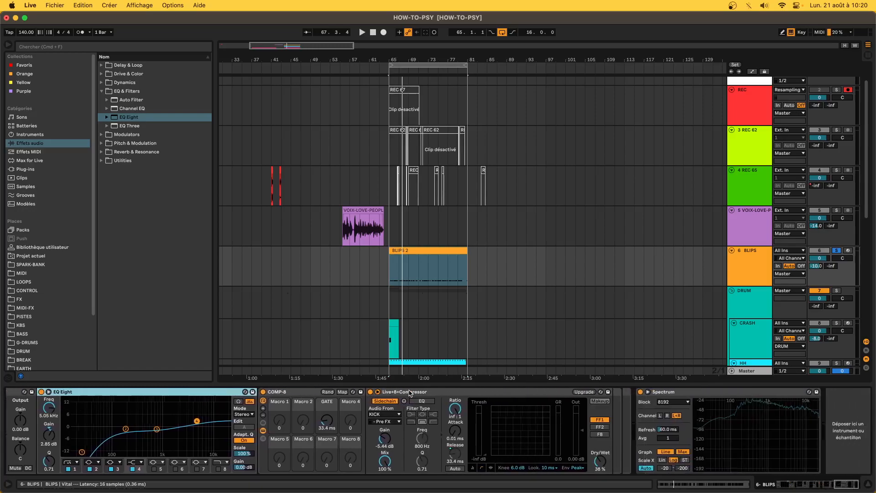
left_click(384, 392)
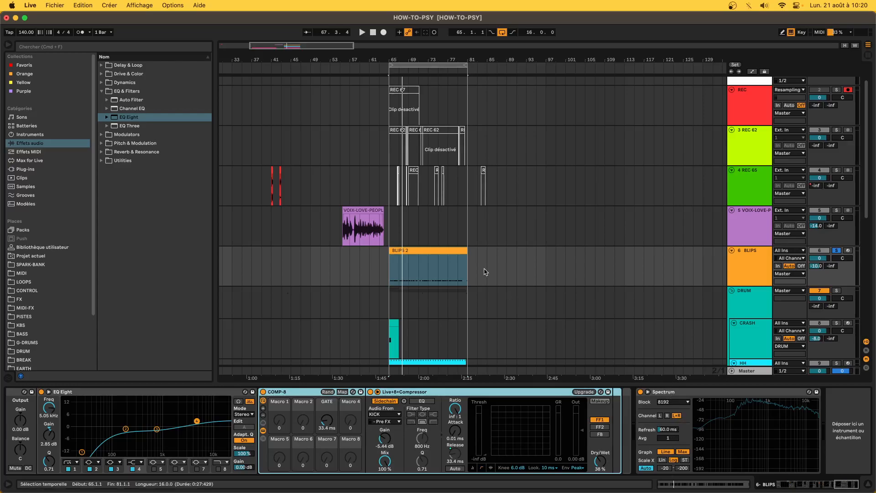
Turn off solo on the BLIPS track and play the loop to hear it with the other tracks.
left_click(836, 251)
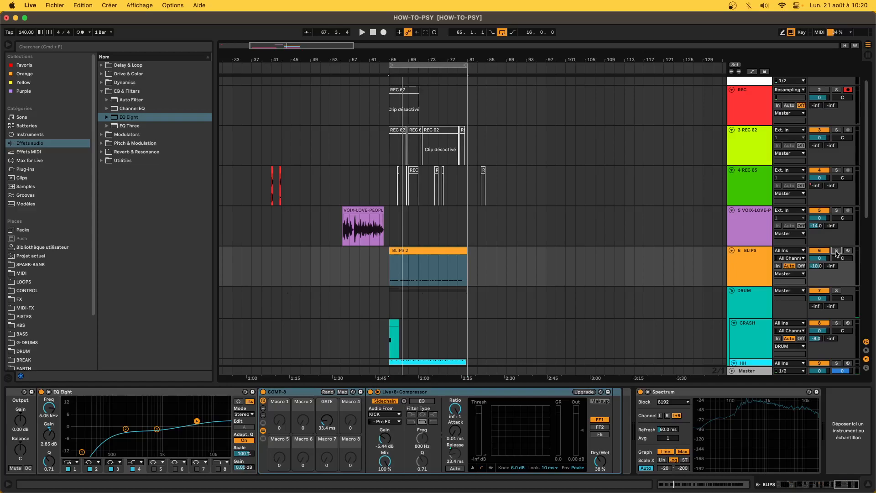
key("space")
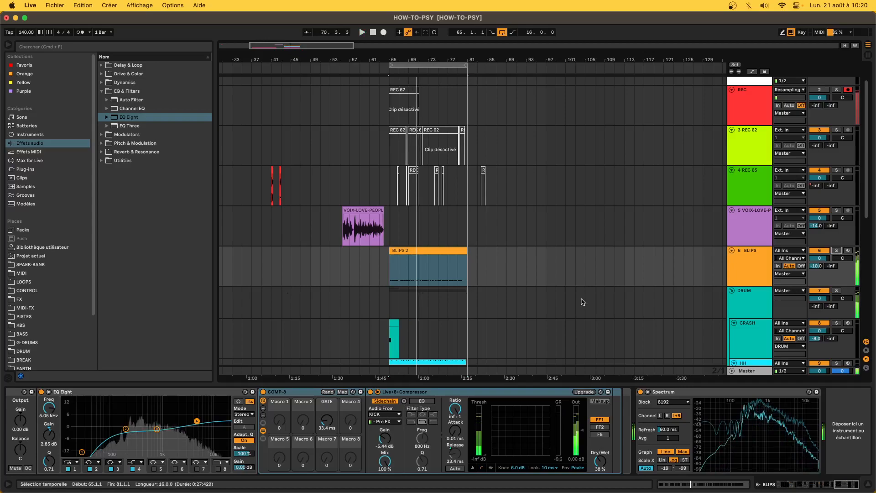
key("space")
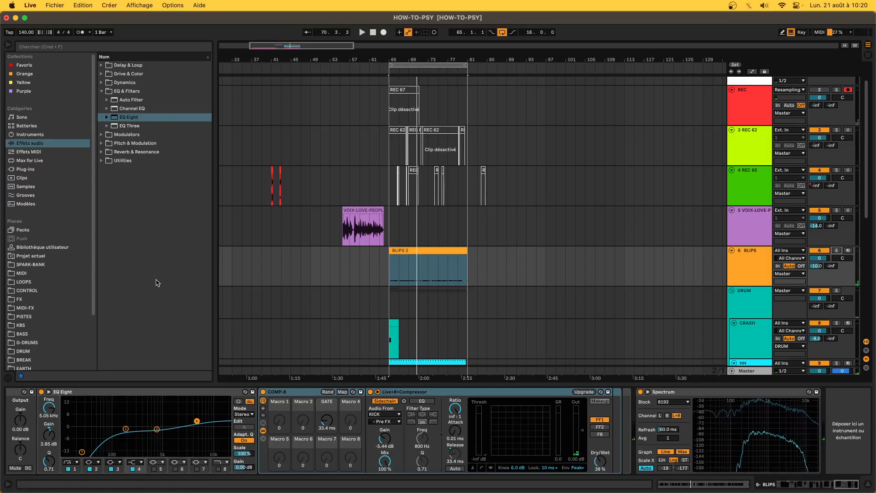
Activate the REC 62 clips across bars 65 to 81 and deactivate the BLIPS 2 clip.
left_click(414, 252)
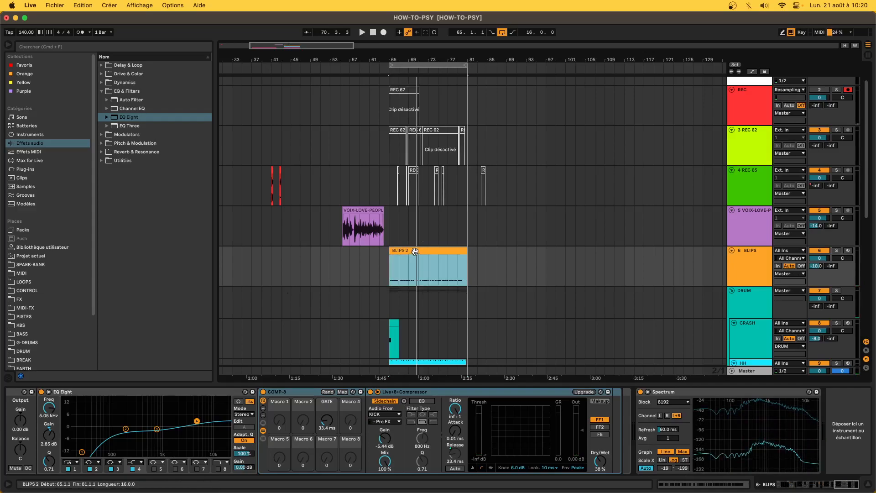
left_click(400, 89)
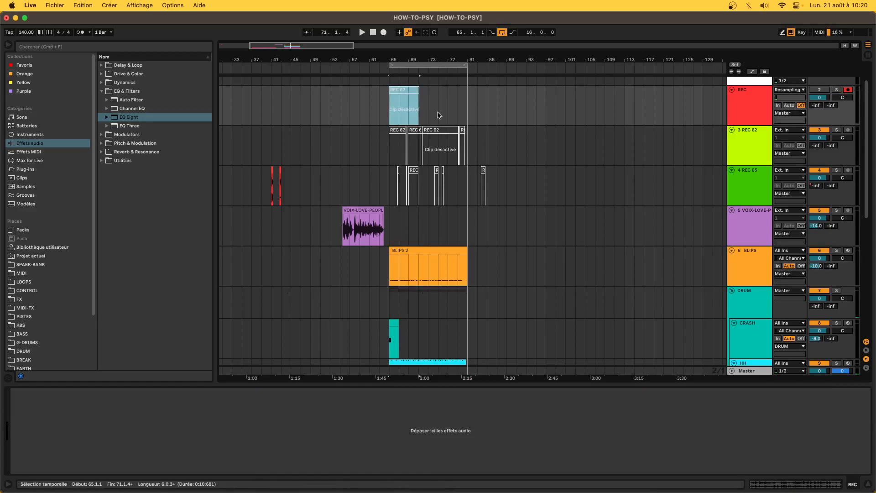
left_click_drag(390, 146, 472, 153)
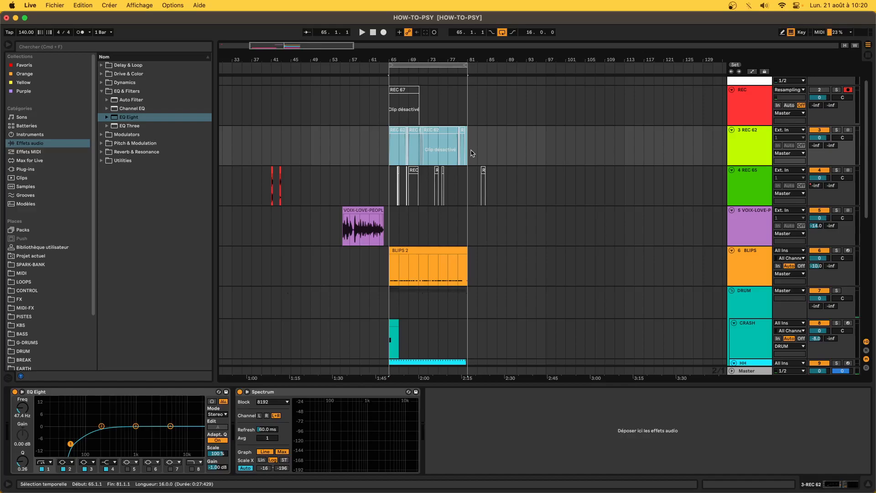
key("0")
left_click(409, 250)
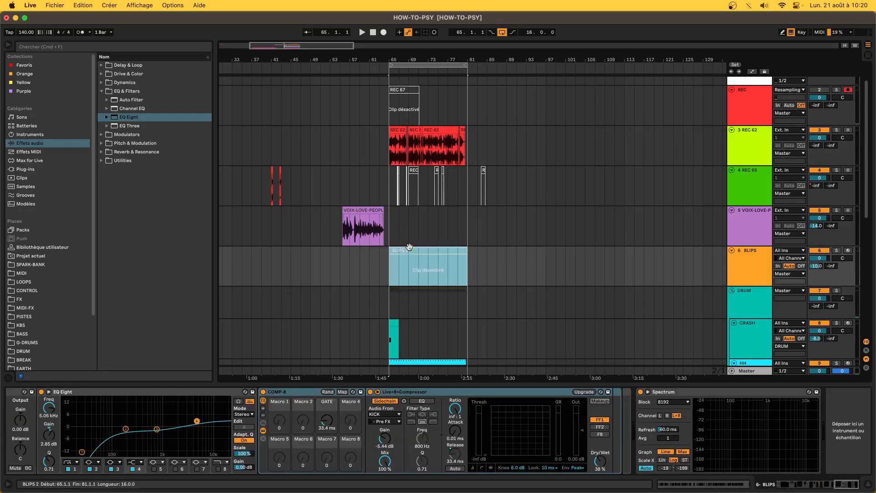
key("0")
Play the loop with the REC 62 clips, hiding the browser to view the recorded waveform up close.
left_click(394, 131)
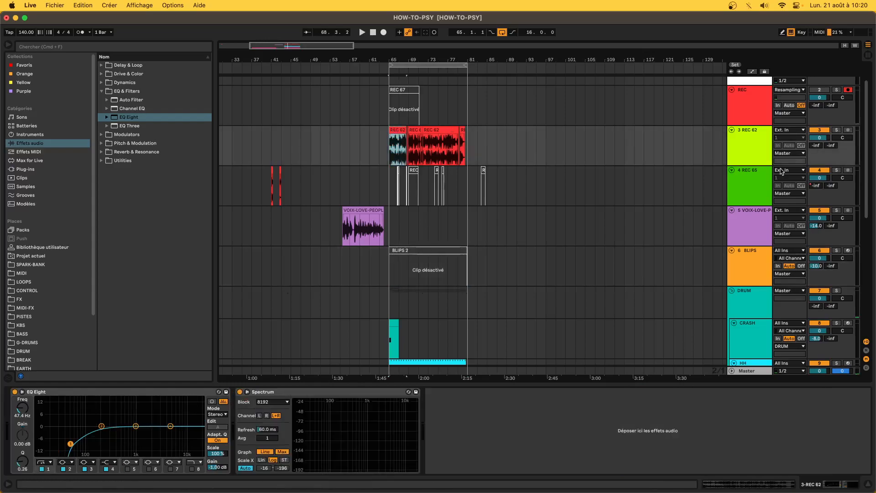
key("space")
key("z")
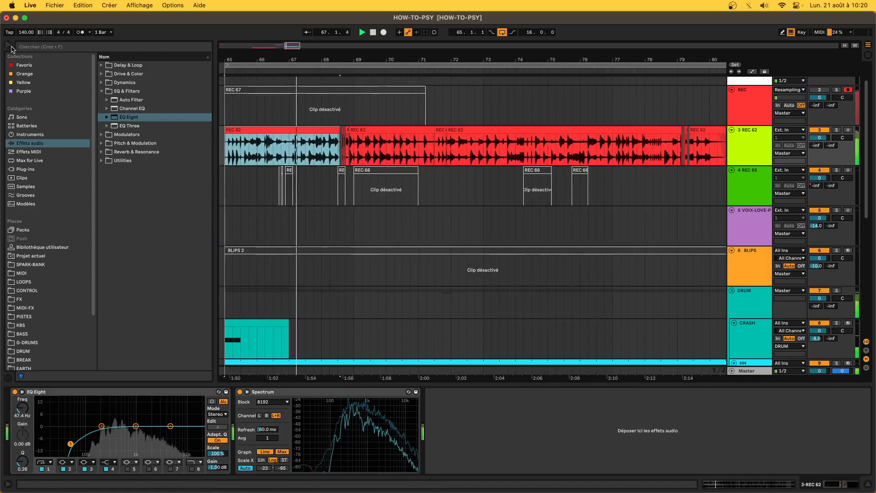
left_click(5, 46)
scroll(133, 150, "up", 5)
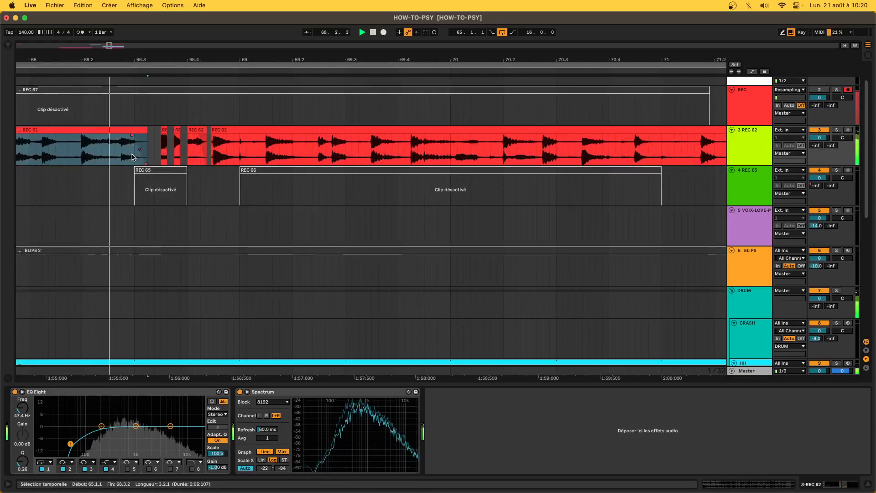
key("space")
Examine the cuts and short slices edited into the REC 62 recording across bars 65 to 81.
left_click_drag(113, 155, 247, 135)
scroll(213, 152, "down", 2)
scroll(213, 152, "down", 3)
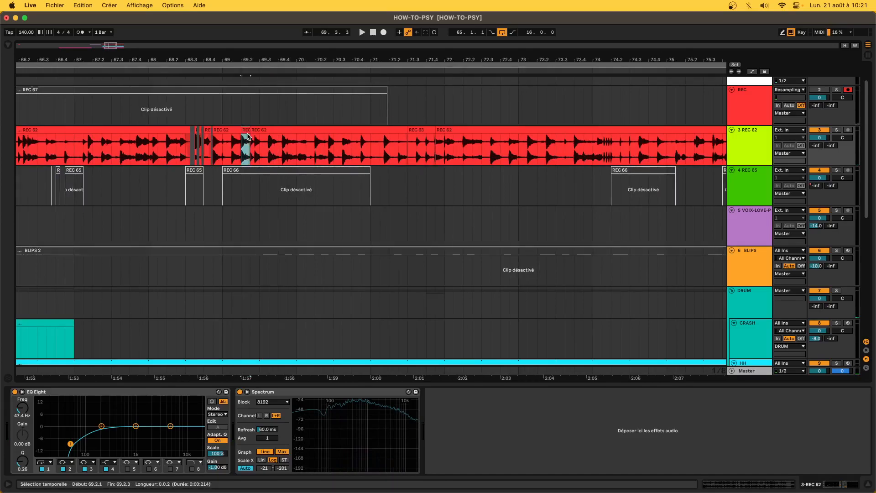
scroll(233, 139, "down", 5)
left_click(191, 143)
left_click_drag(190, 143, 338, 152)
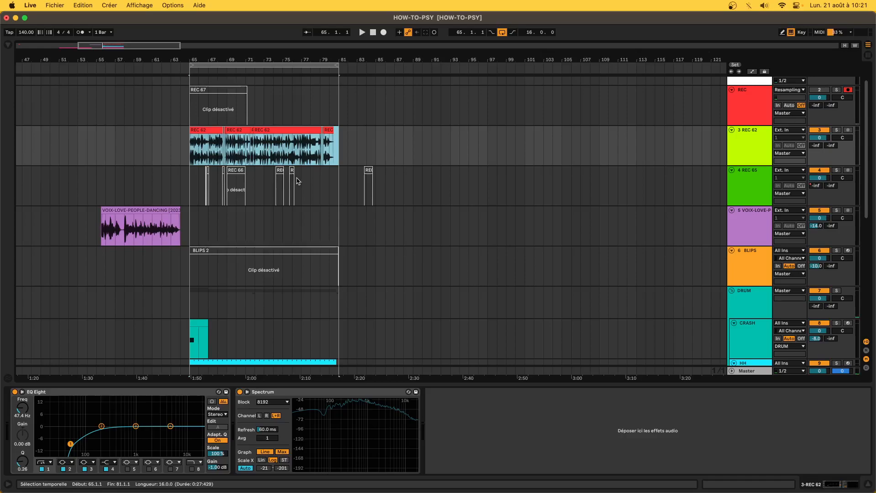
scroll(298, 212, "down", 10)
scroll(298, 212, "up", 12)
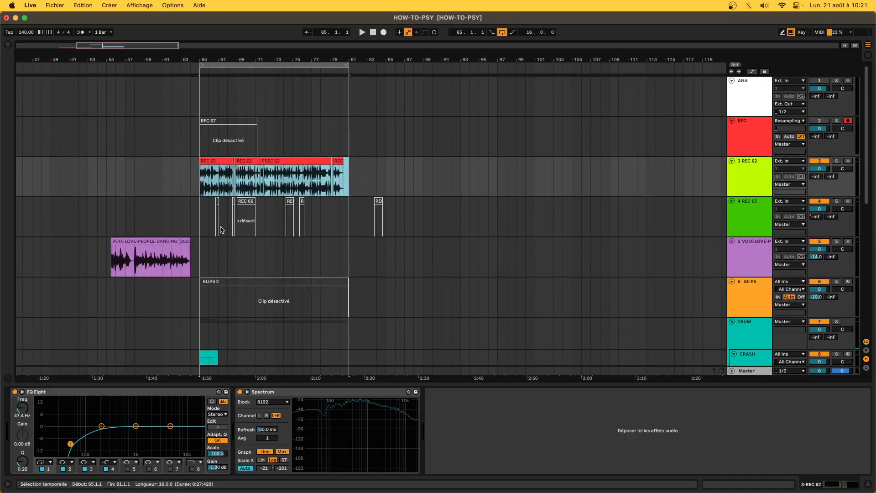
Deactivate all REC 62 clips from bar 65 to bar 81.
left_click(198, 173)
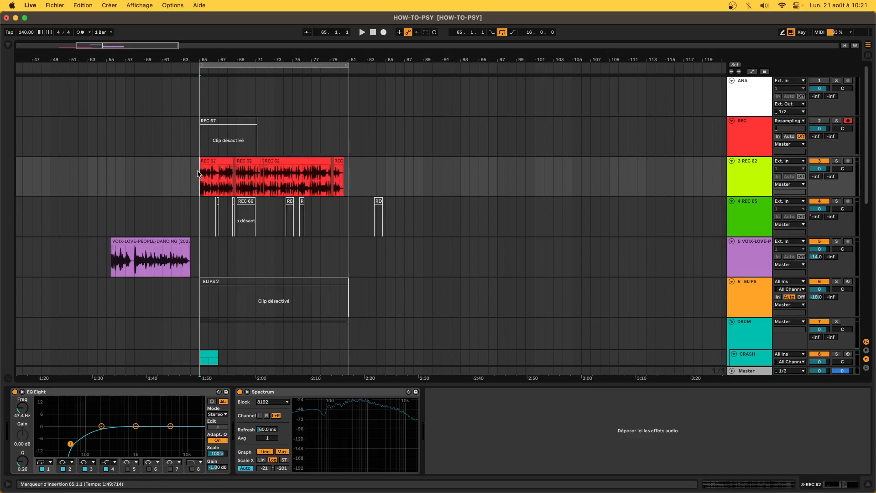
left_click_drag(198, 173, 344, 182)
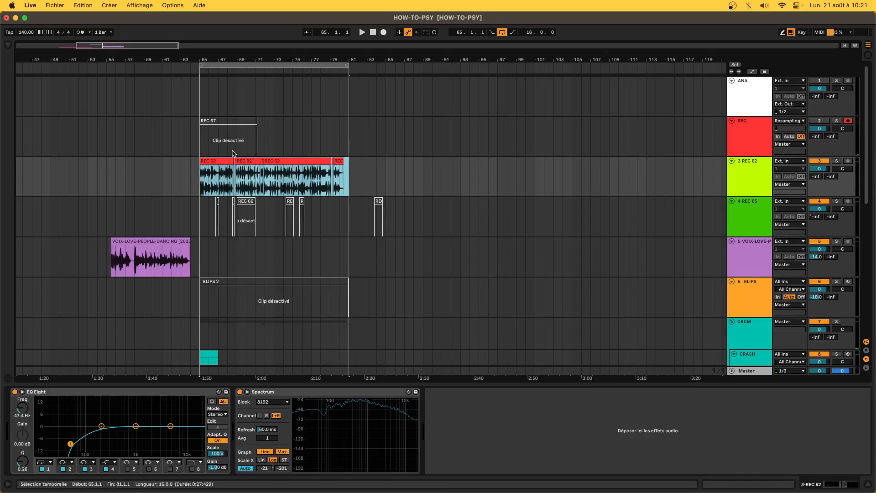
key("0")
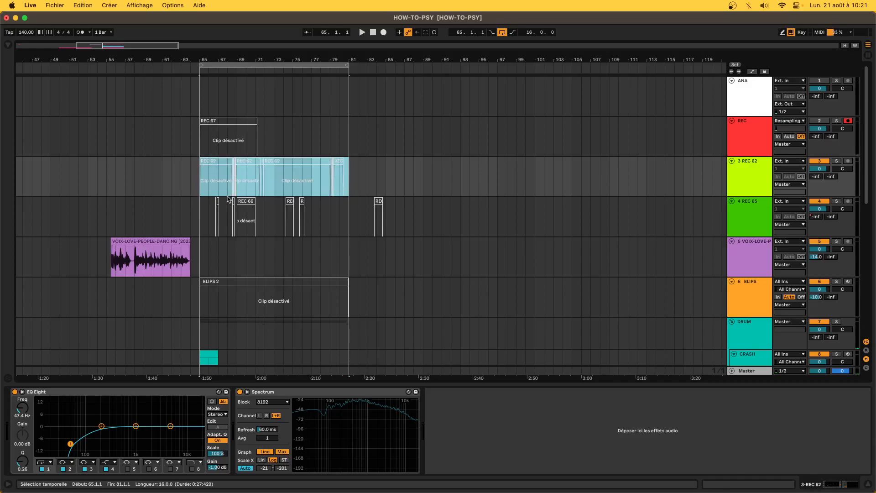
Insert a new MIDI track directly below the BLIPS track.
scroll(229, 196, "down", 3)
scroll(229, 196, "left", 1)
left_click(217, 244)
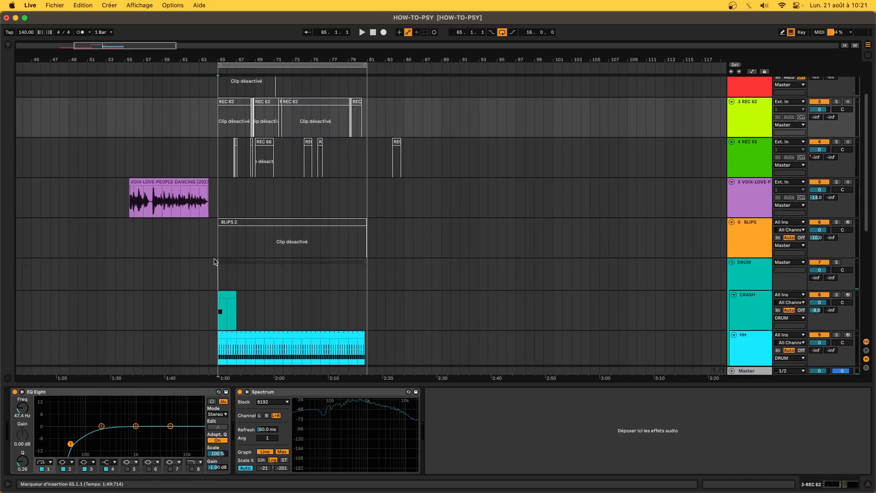
key("super+shift+t")
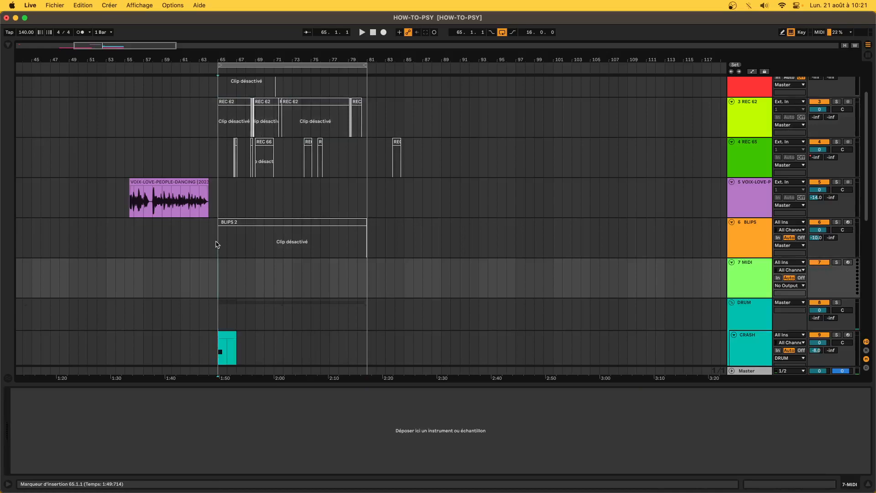
Show the browser again and load Vital from the Yellow collection onto the new MIDI track.
left_click(8, 45)
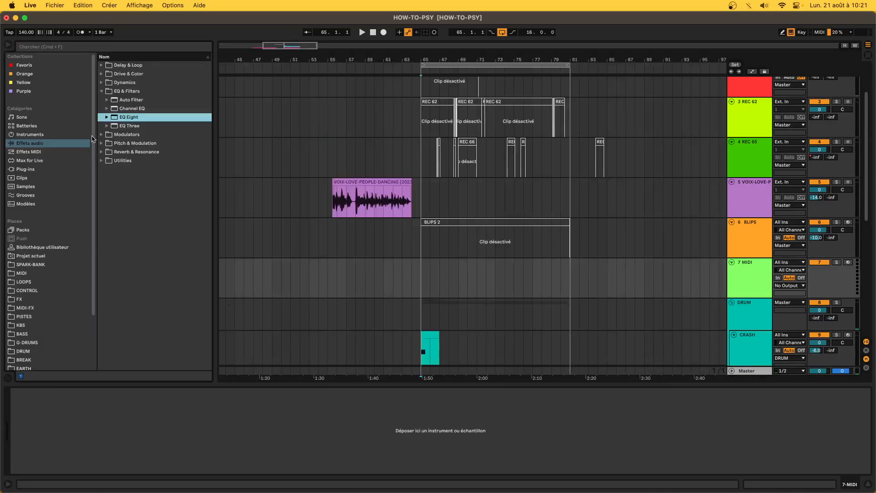
left_click(24, 80)
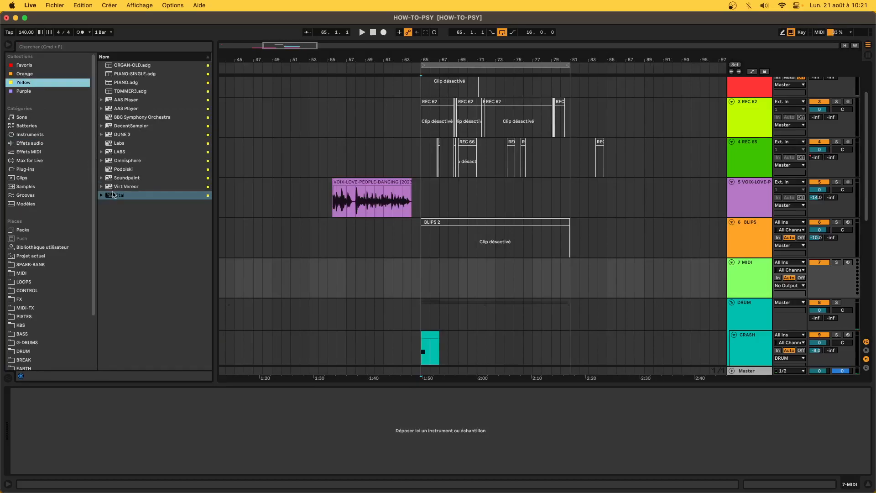
double_click(114, 195)
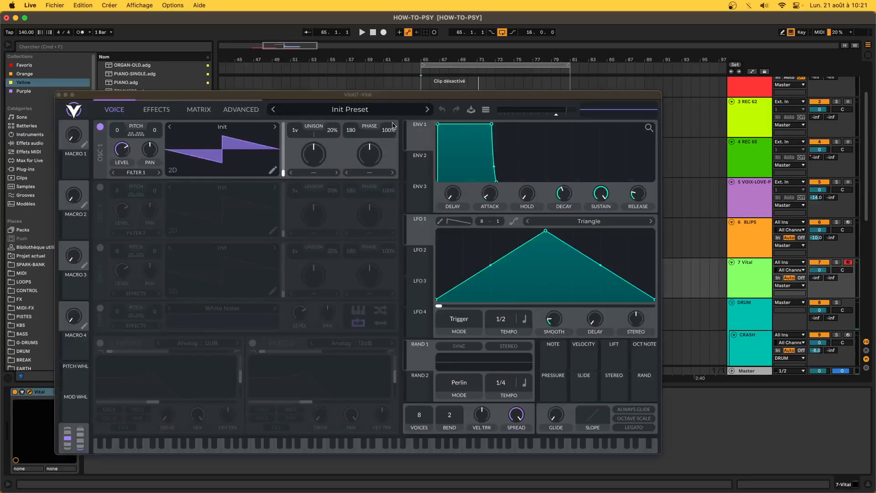
Choose the Basic Shapes wavetable for Vital's oscillator 1 and move its frame to the sawtooth shape.
left_click(275, 126)
left_click(275, 126)
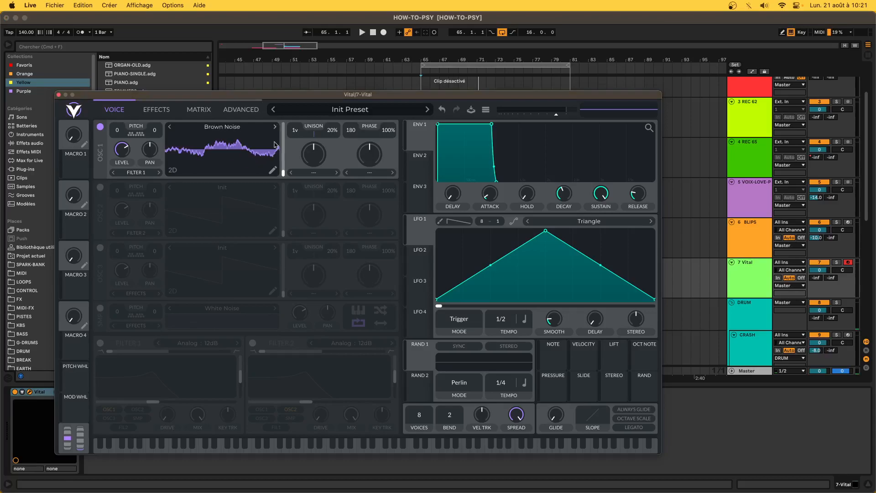
left_click(169, 126)
left_click_drag(284, 171, 283, 154)
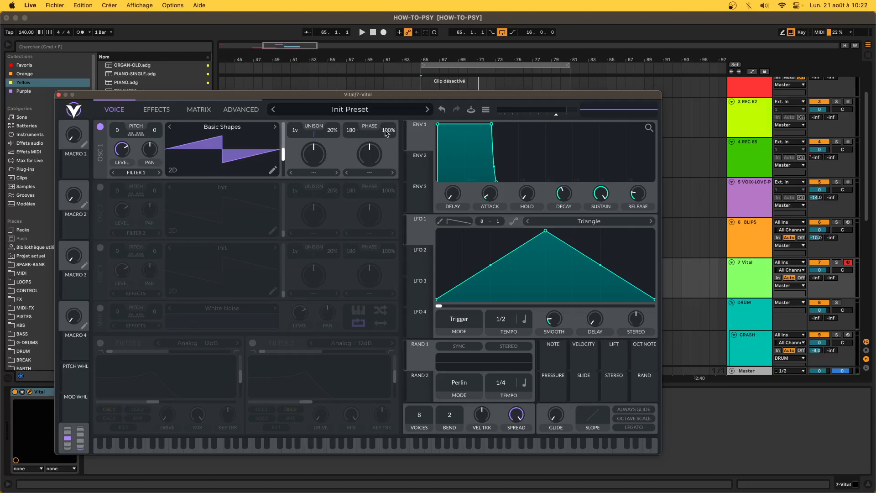
Set oscillator 1's phase to 0 and its phase randomization to 0%, and limit the patch to 1 voice.
left_click_drag(387, 133, 355, 313)
left_click_drag(355, 130, 343, 292)
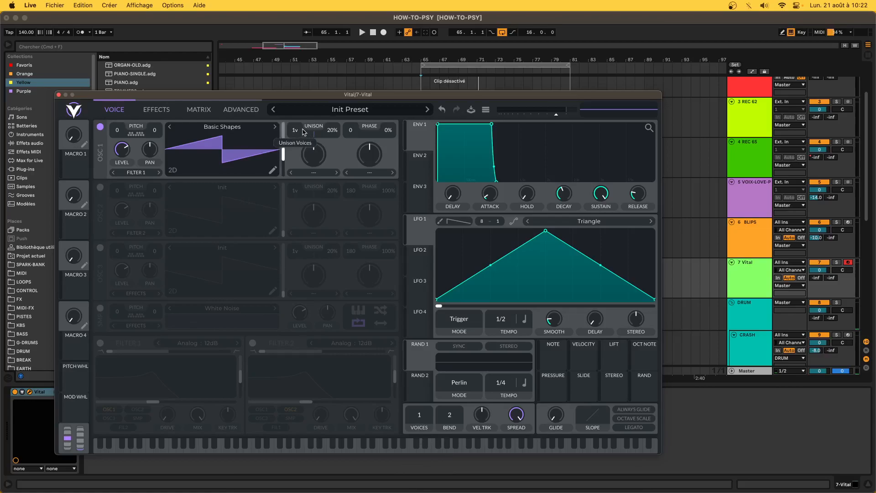
Set oscillator 1 to 3 unison voices with 6% detune, transpose it to -24 semitones, and audition a note.
left_click_drag(332, 131, 333, 194)
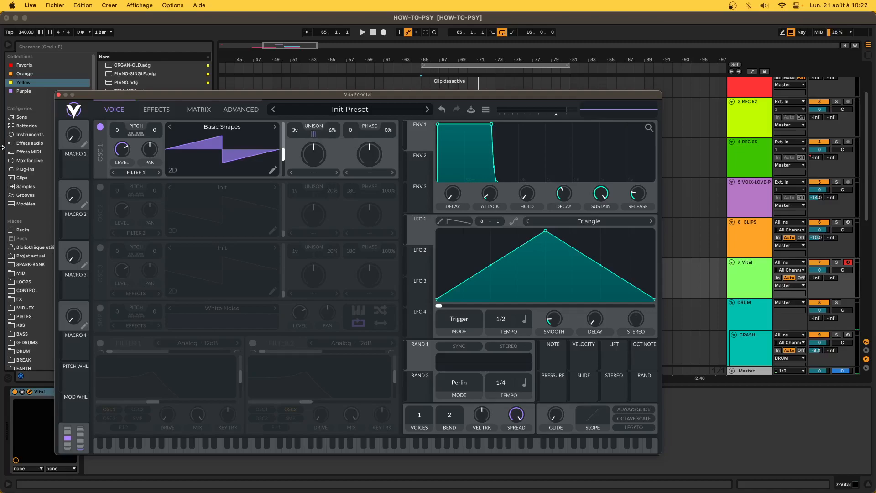
left_click_drag(116, 134, 118, 144)
key("s")
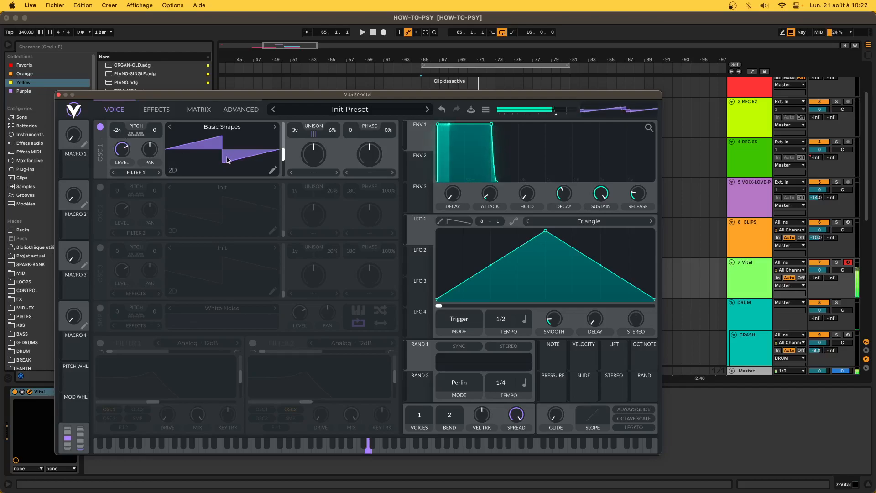
Enable Filter 1 and raise its cutoff so the low-pass only removes the highest frequencies, checking it with a note.
left_click(100, 343)
left_click_drag(166, 402, 203, 412)
key("s")
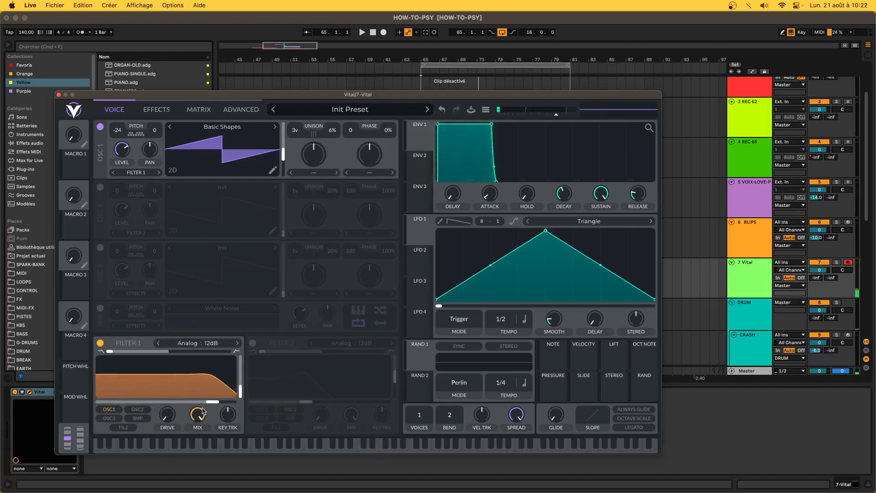
Apply Sync distortion to oscillator 1, raise its amount above centre, and transpose the oscillator to -36 semitones.
left_click(391, 173)
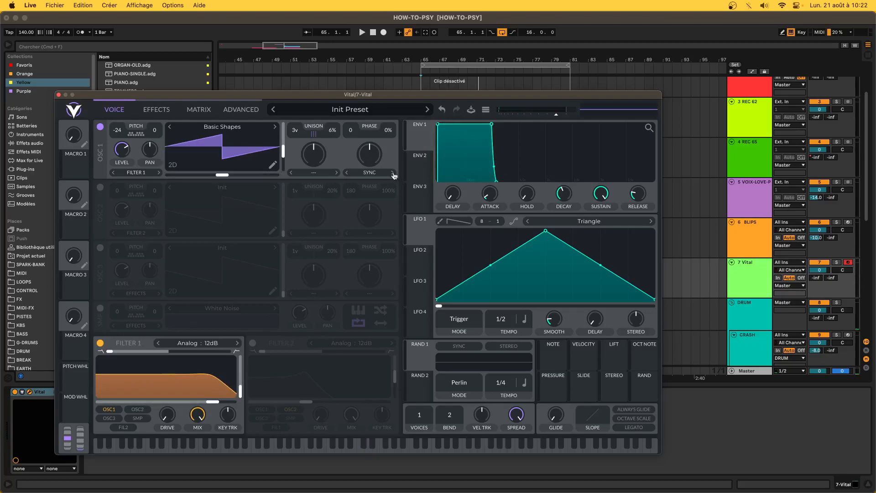
left_click_drag(373, 160, 369, 147)
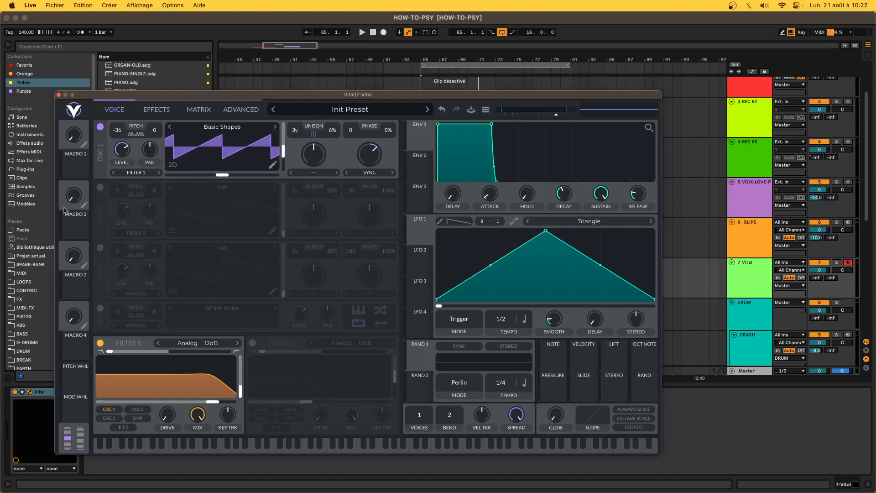
Enable oscillator 2, load its Basic Shapes wavetable with the sine shape, and audition the layered sound.
left_click(100, 187)
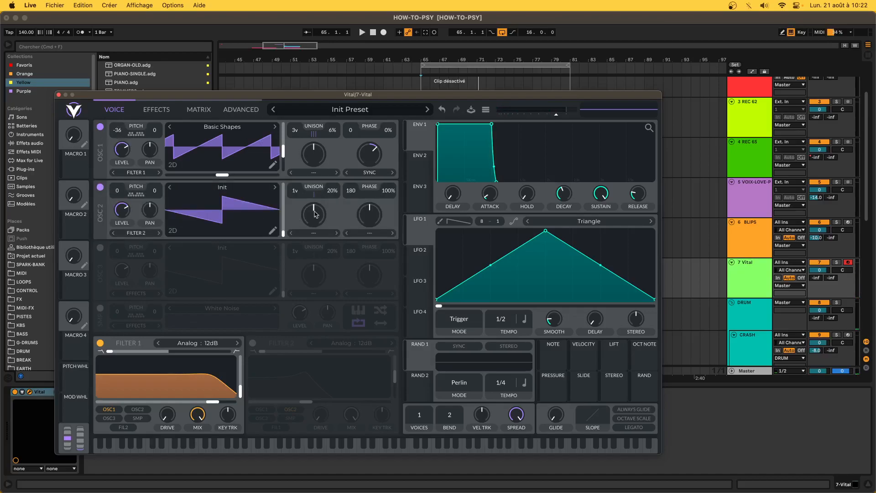
left_click(275, 188)
key("s")
key("s")
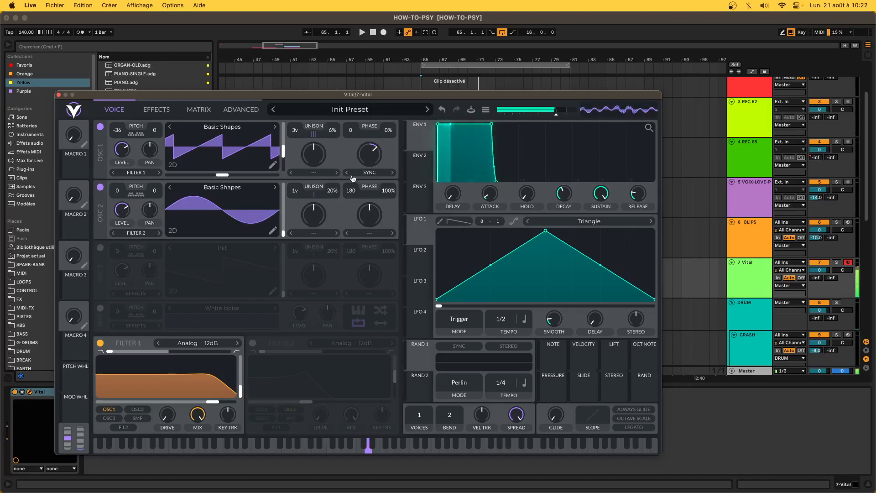
Compare the sound with oscillator 2 off and on, and transpose oscillator 2 to -12 semitones.
left_click(101, 190)
key("s")
left_click(101, 190)
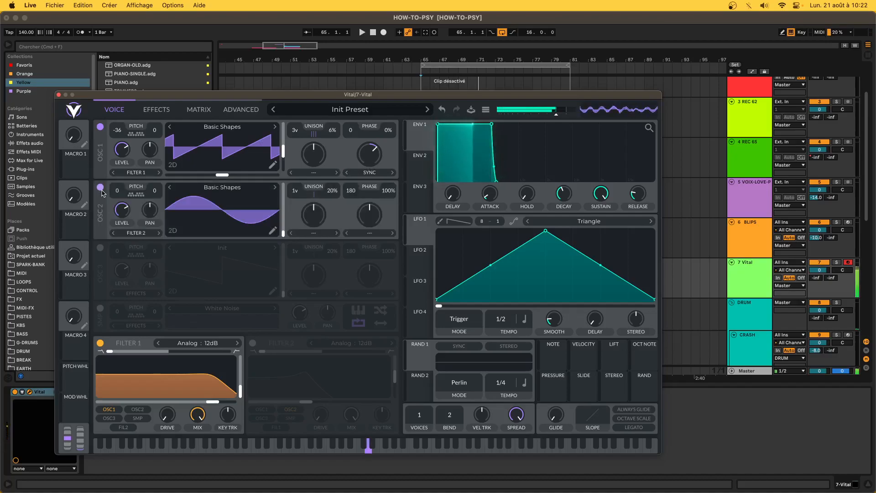
key("s")
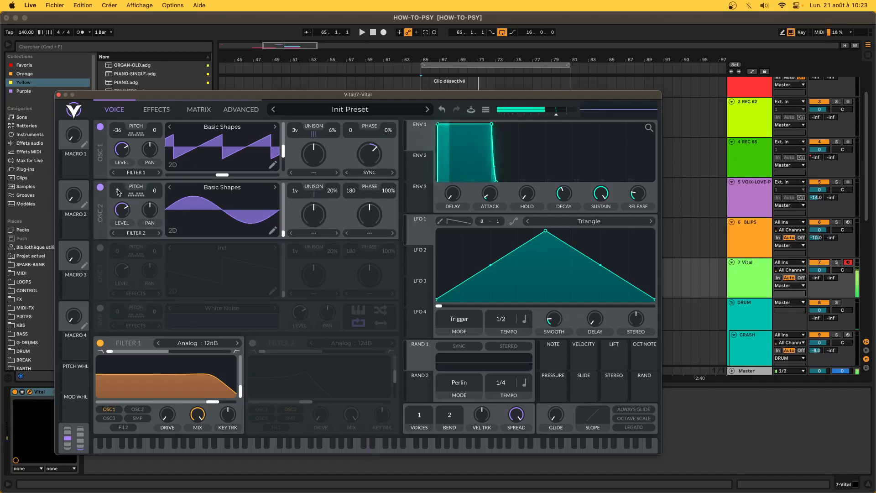
left_click_drag(118, 195, 111, 283)
key("s")
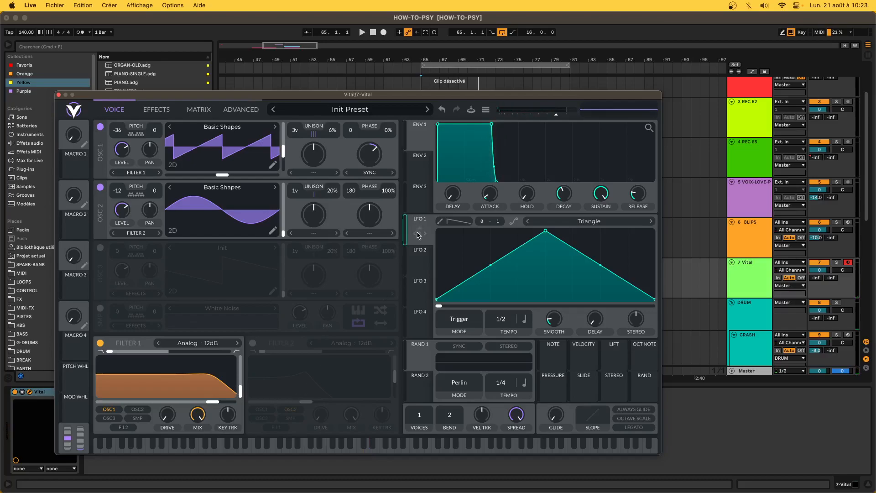
Assign LFO 1 to a lowered Filter 1 cutoff and reshape the LFO into a fast-rising curve that levels off.
left_click_drag(211, 403, 133, 409)
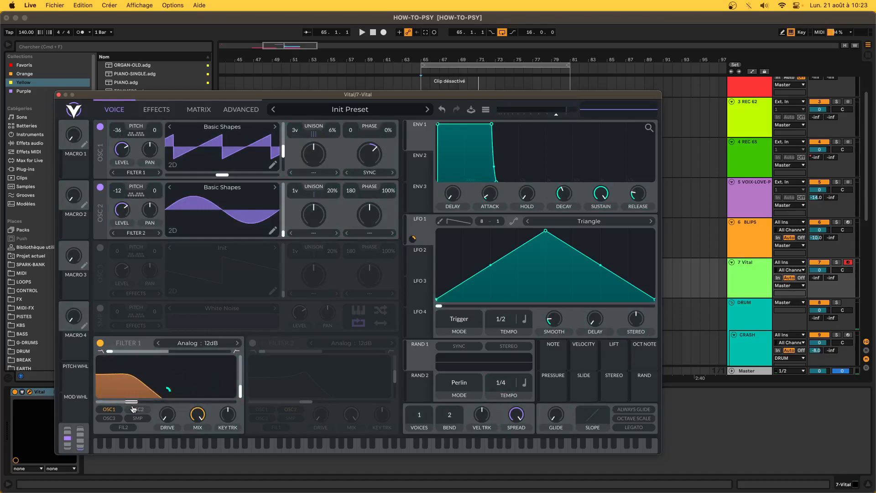
left_click_drag(548, 232, 722, 214)
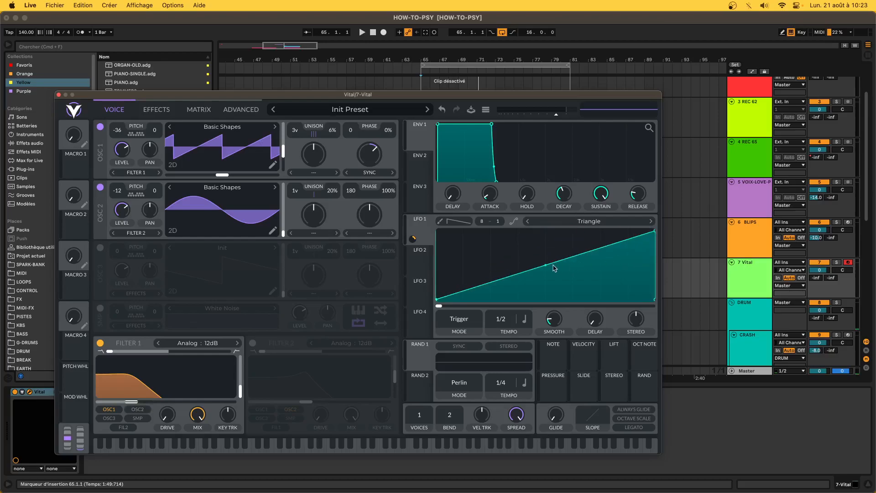
left_click_drag(546, 256, 544, 221)
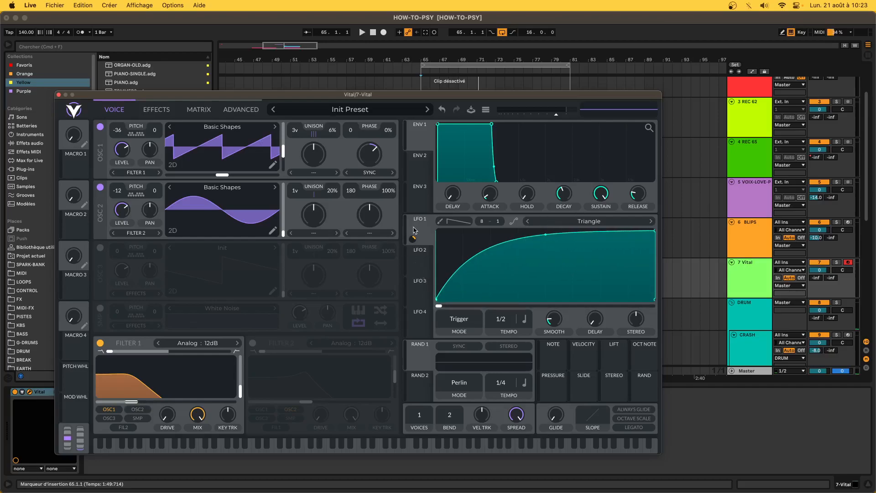
Set LFO 1 to Envelope mode with a 1/2 tempo and turn its smoothing fully down.
left_click(472, 324)
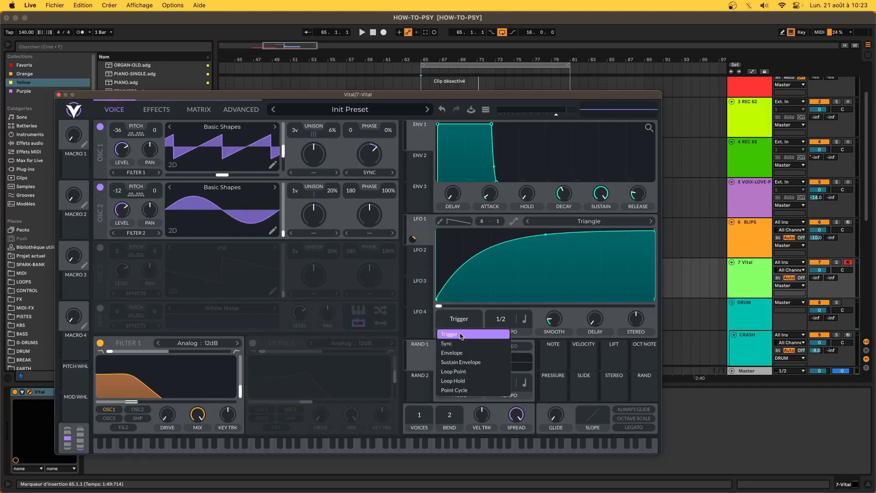
left_click(454, 354)
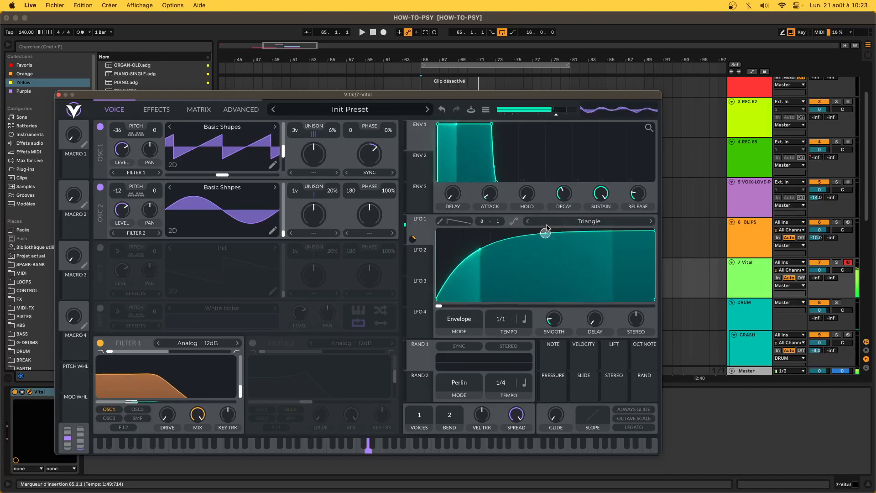
mouse_move(501, 319)
left_mouse_down()
mouse_move(501, 330)
mouse_move(503, 314)
left_mouse_up()
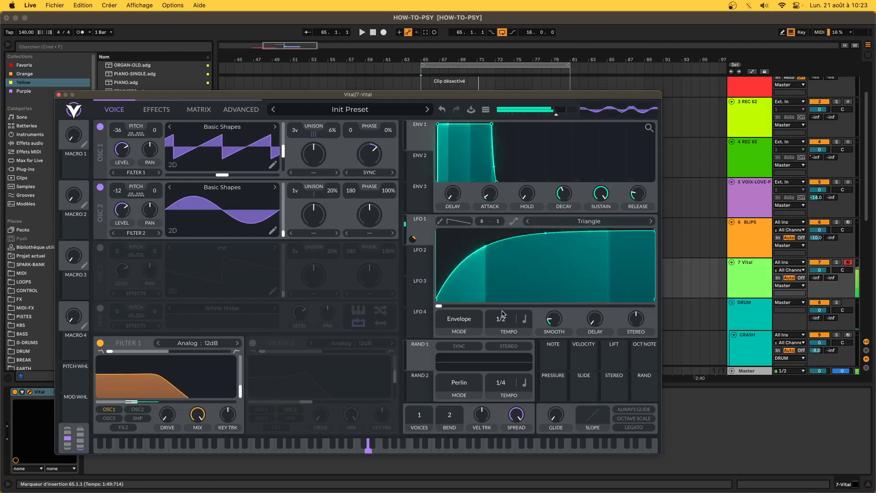
left_click_drag(557, 320, 558, 361)
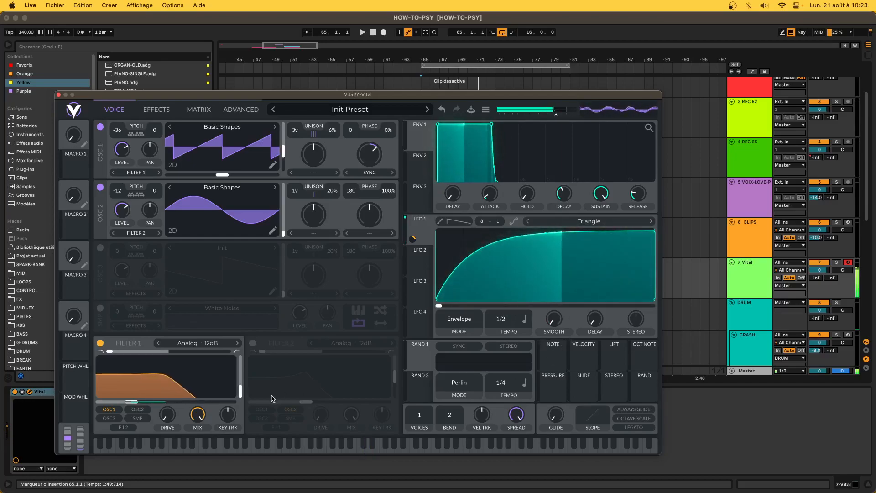
Raise Filter 1's drive to about 12.7 dB and its key tracking to maximum.
left_click_drag(169, 417, 160, 320)
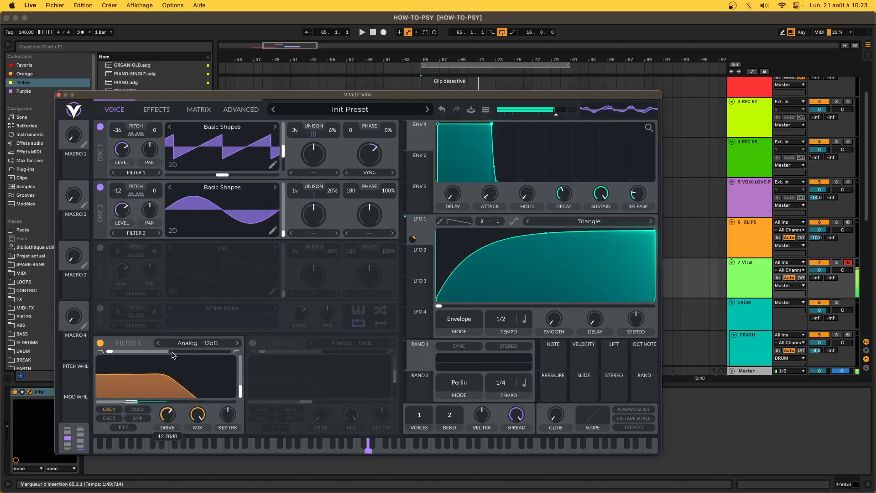
left_click_drag(228, 415, 240, 316)
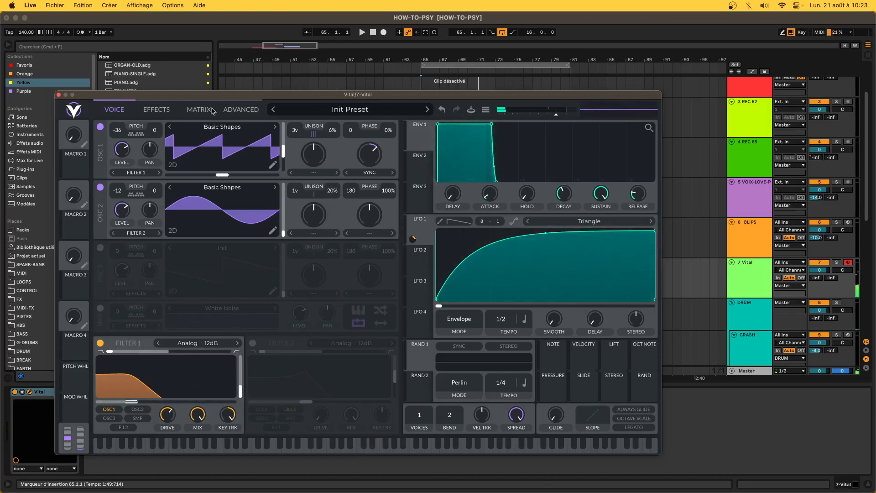
Enable the Distortion effect in Soft Clip mode and increase its drive.
left_click(155, 111)
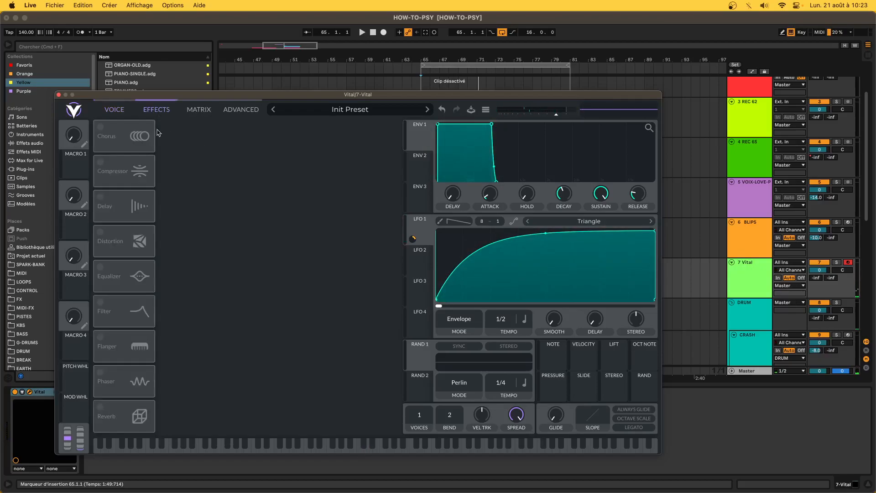
left_click(102, 231)
left_click_drag(318, 138, 316, 125)
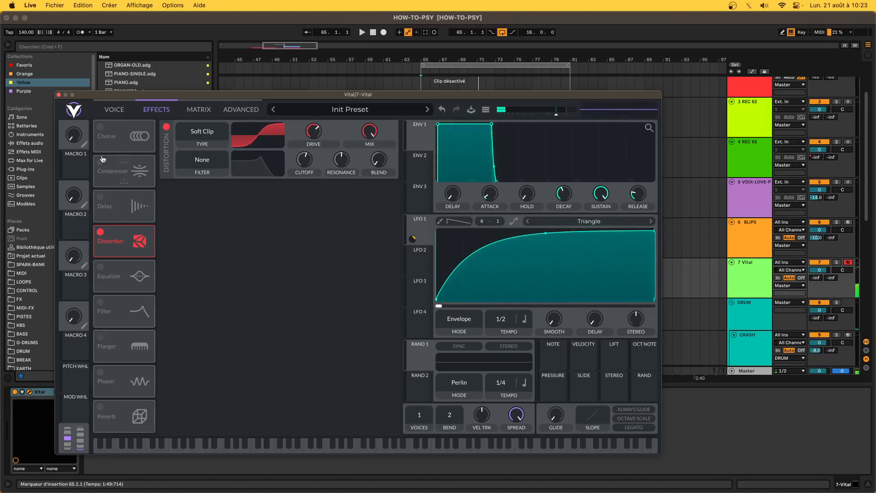
Enable the Chorus effect and raise its mix to about 78% while auditioning notes.
left_click(101, 127)
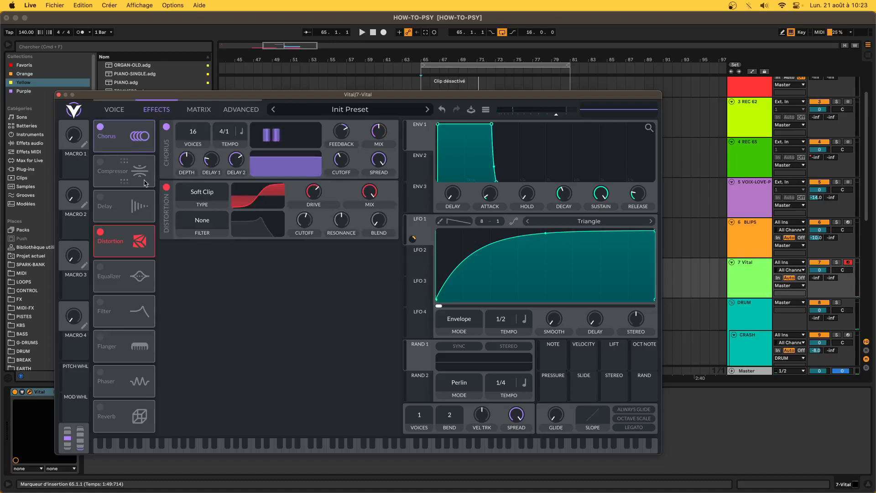
key("s")
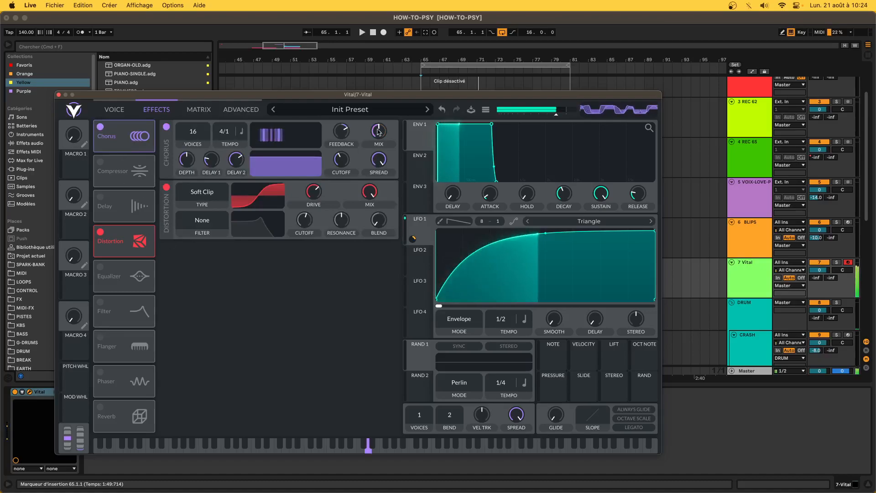
key("s")
left_click(382, 133)
key("s")
left_click_drag(382, 133, 383, 123)
key("s")
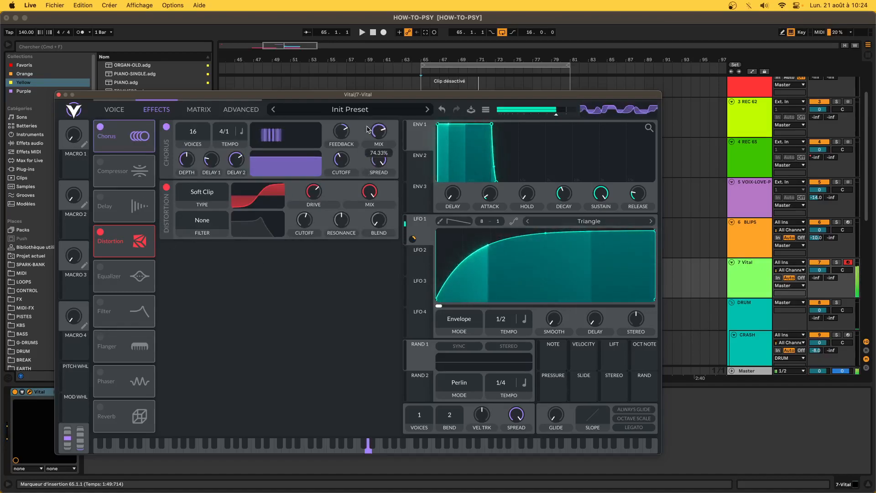
key("s")
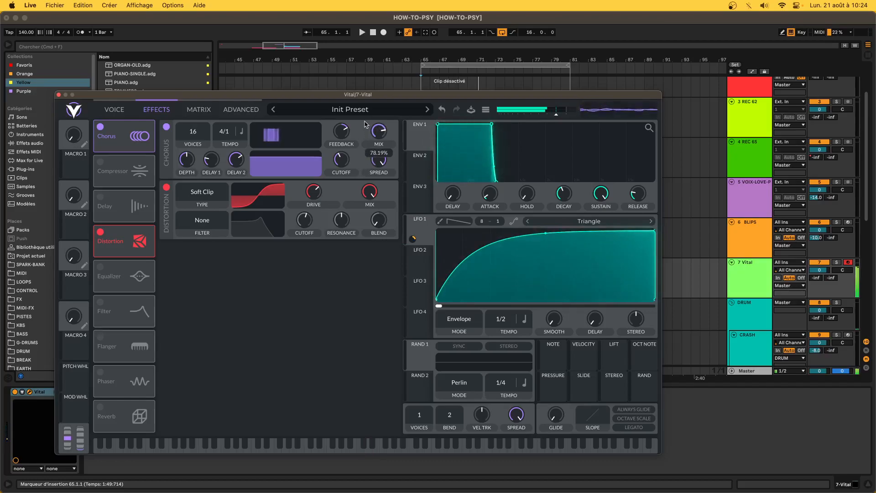
key("s")
Lower the chorus feedback to about 18% and narrow the chorus filter into a mid-frequency band.
mouse_move(340, 135)
left_mouse_down()
mouse_move(340, 119)
mouse_move(335, 144)
left_mouse_up()
key("s")
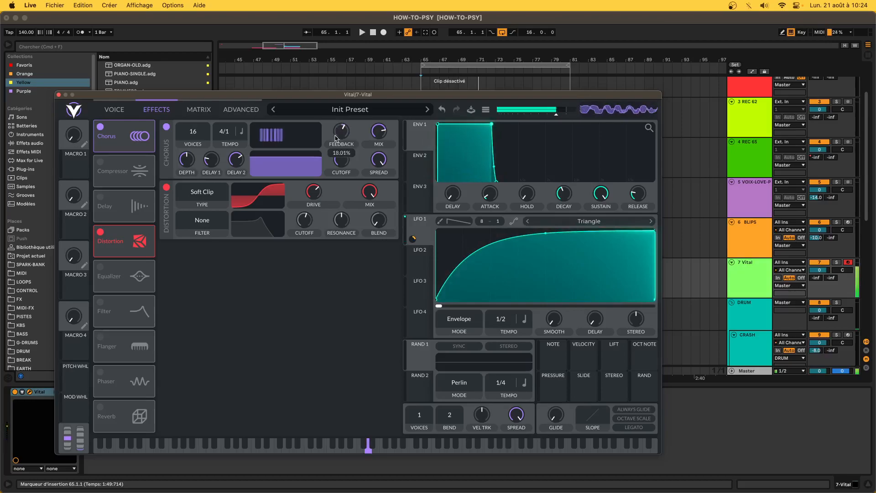
key("s")
left_click_drag(292, 160, 276, 203)
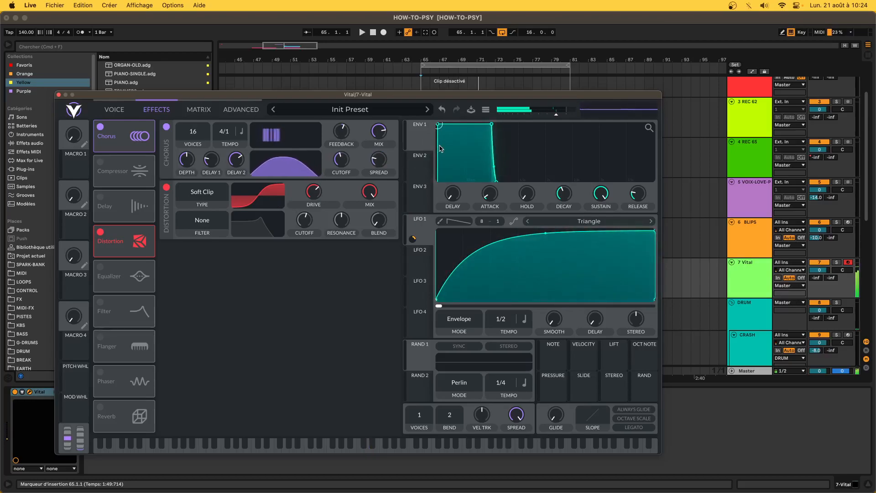
Raise the chorus mix to maximum, narrow its filter band slightly, and set its depth to about 44%.
left_click_drag(384, 138, 383, 107)
left_click_drag(297, 163, 292, 177)
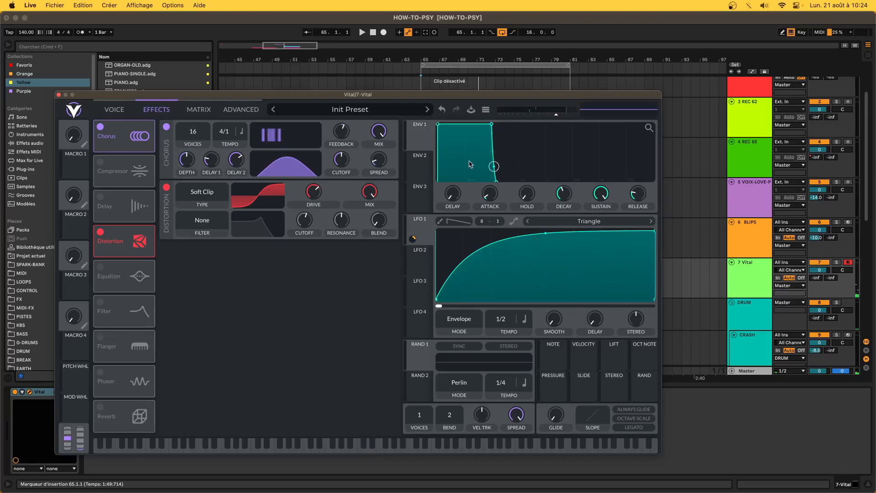
mouse_move(188, 162)
left_mouse_down()
mouse_move(189, 178)
mouse_move(188, 170)
left_mouse_up()
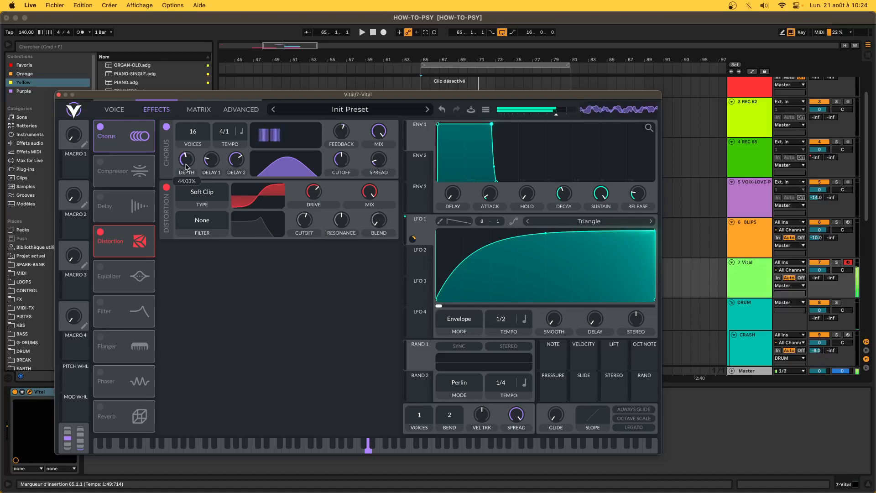
Enable the Reverb effect with a longer decay time and a mix of about 10%.
left_click(101, 406)
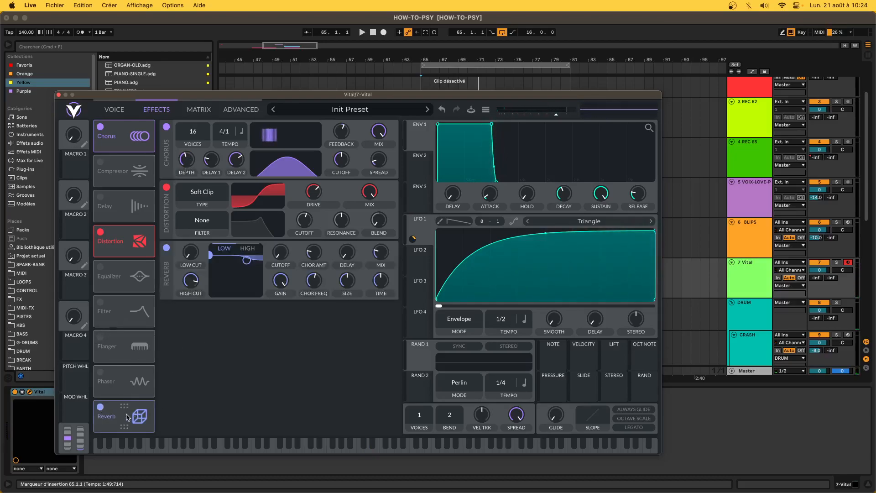
left_click_drag(383, 284, 381, 272)
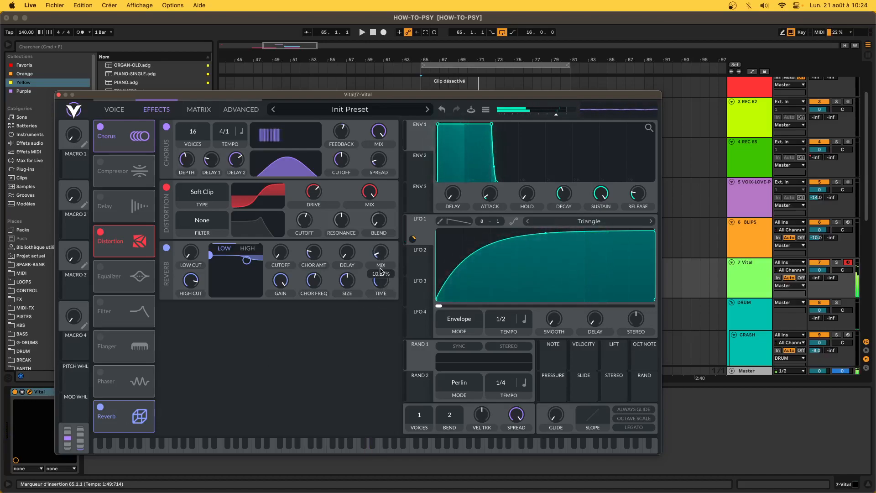
Raise the reverb's low cut and its low-band cutoff, and set the low-band gain to -6 dB.
mouse_move(180, 258)
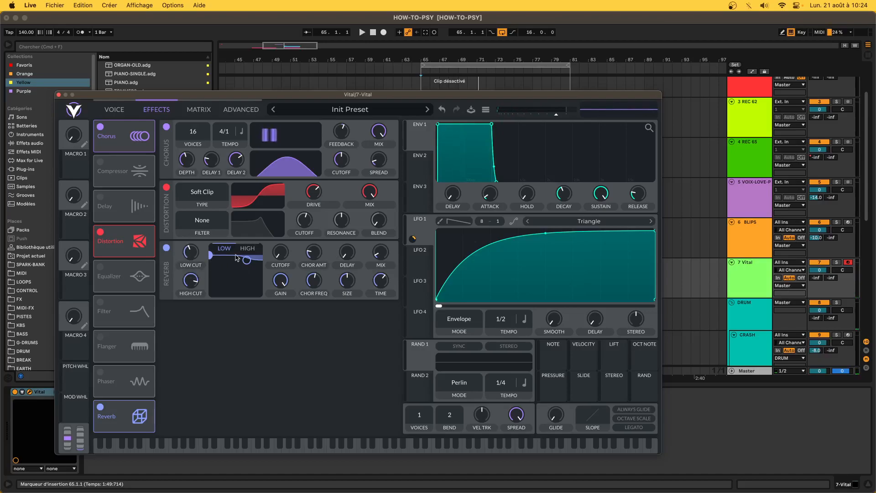
left_click_drag(277, 258, 277, 237)
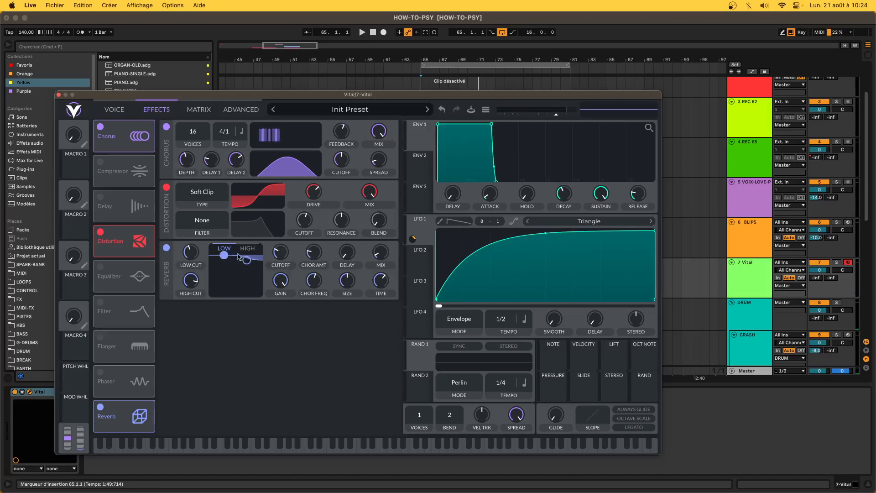
left_click_drag(226, 258, 220, 287)
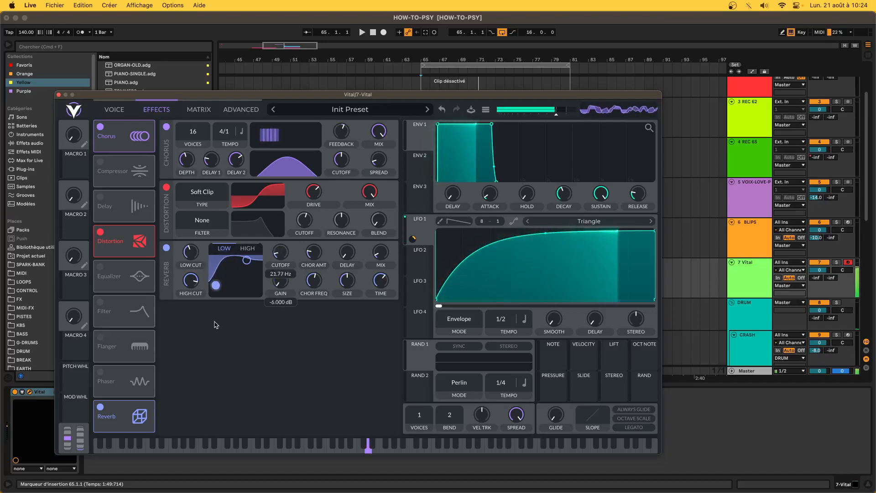
left_click_drag(223, 328, 222, 336)
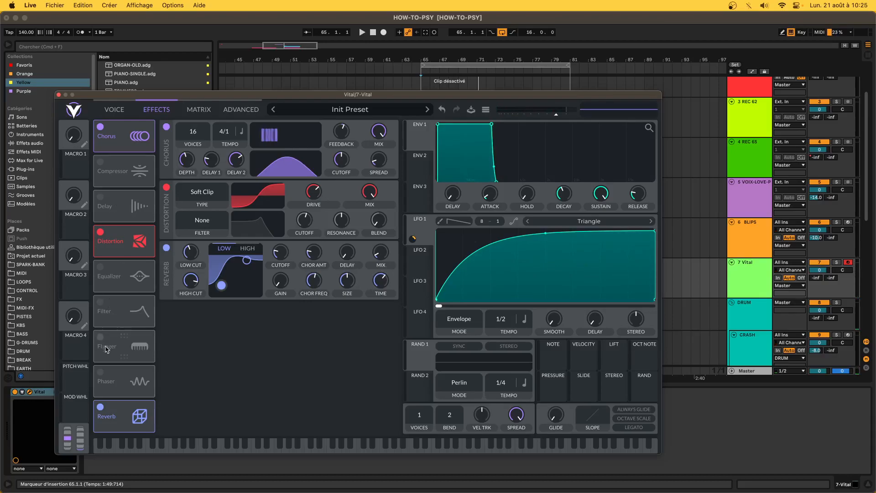
Enable the Delay effect and place it between the distortion and the reverb, keeping its tempo at 1/8.
left_click(101, 198)
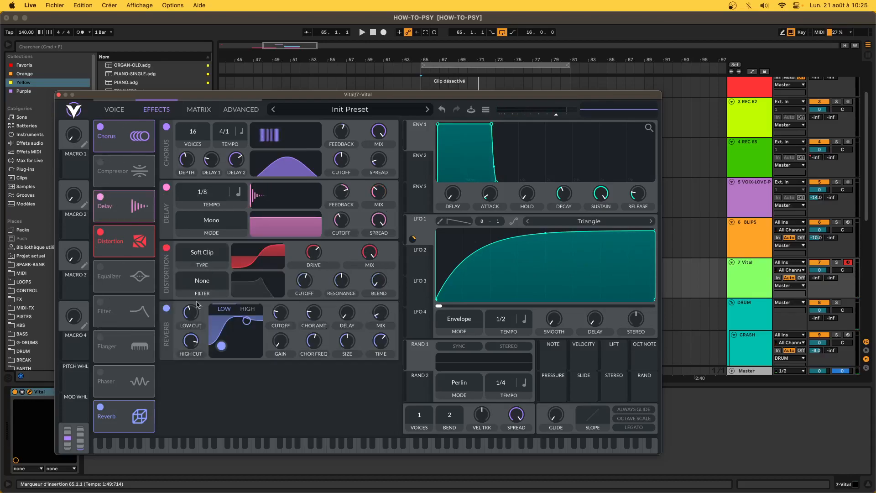
left_click_drag(132, 204, 126, 396)
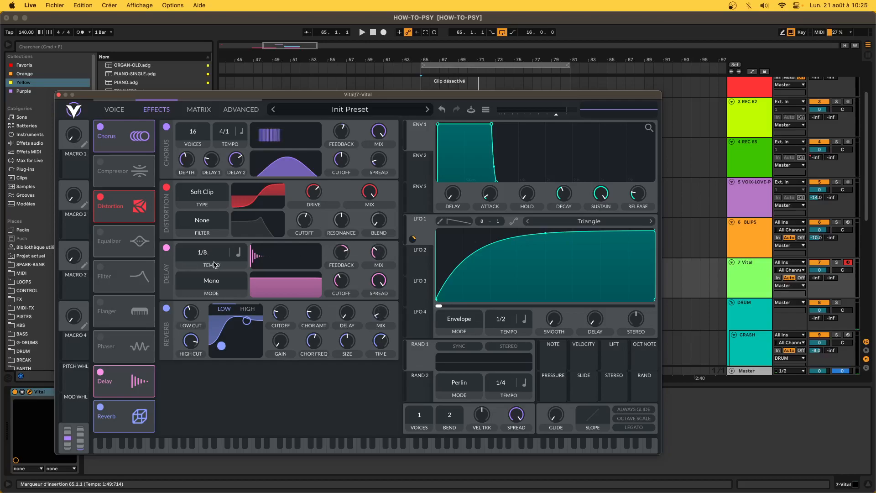
mouse_move(213, 254)
left_mouse_down()
mouse_move(212, 247)
mouse_move(213, 257)
left_mouse_up()
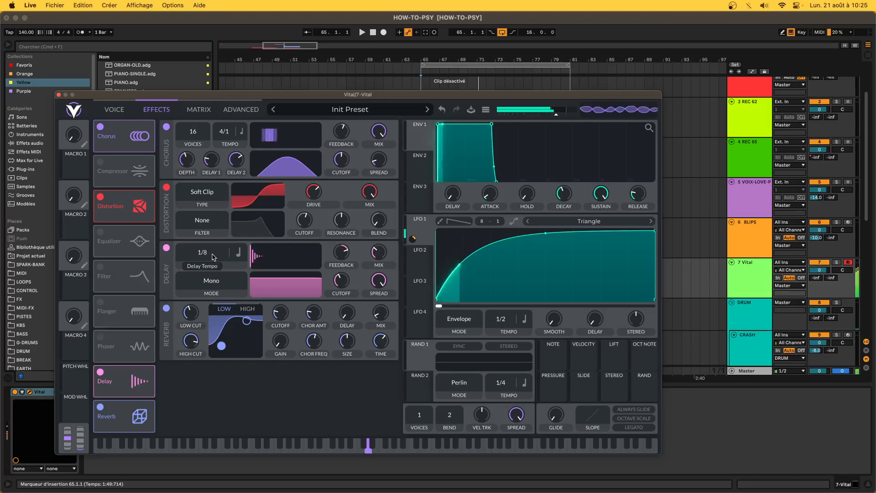
Switch the delay to Ping Pong mode and lower its mix slightly.
left_click(204, 283)
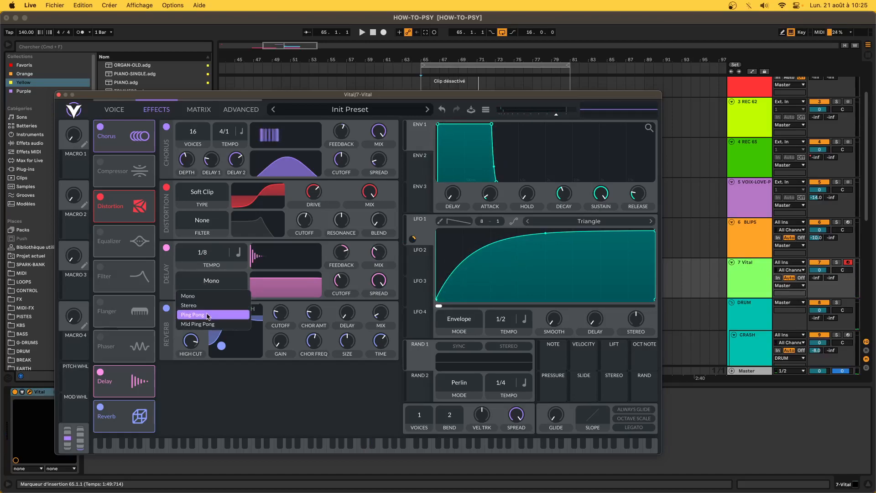
left_click(207, 315)
left_click_drag(374, 259, 374, 264)
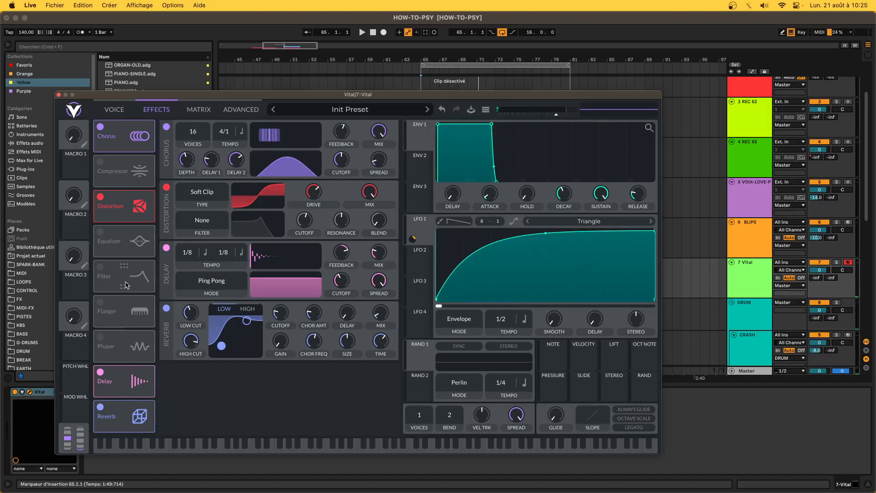
Enable the Multiband Compressor at the end of the effects chain, reduce its mix to around half, and raise its attack.
left_click(100, 165)
left_click_drag(135, 167, 133, 403)
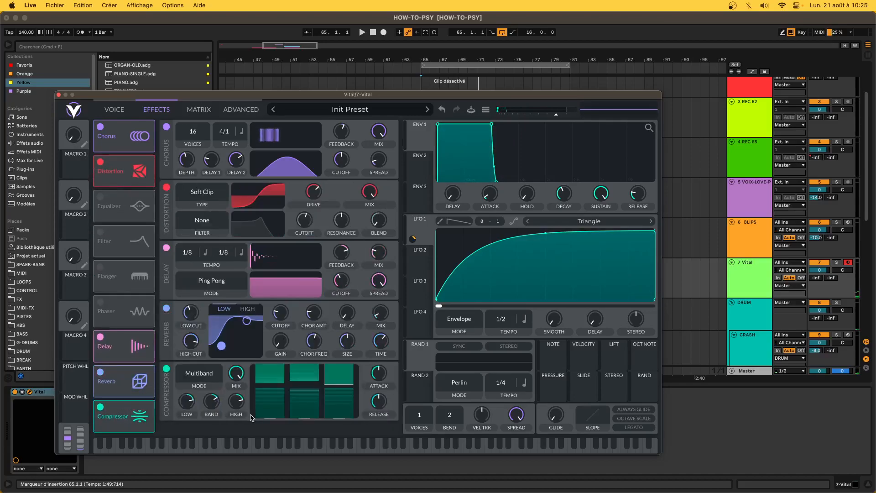
left_click_drag(235, 377, 224, 453)
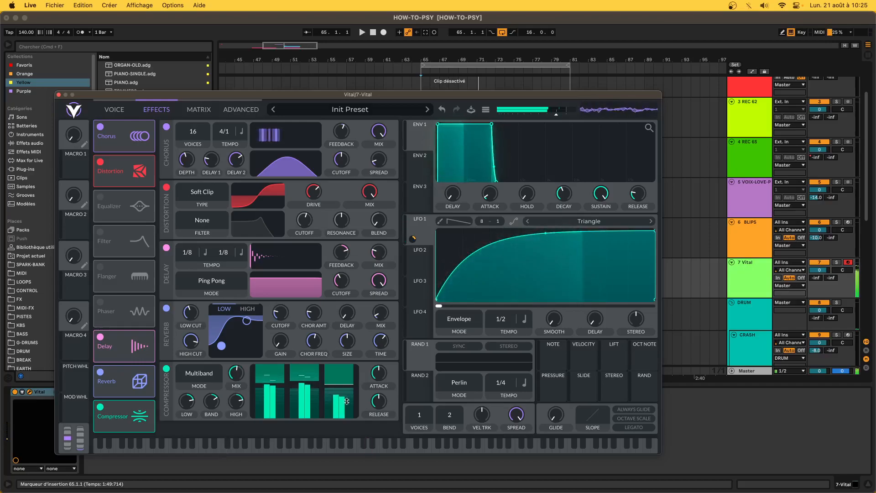
left_click_drag(381, 376, 358, 345)
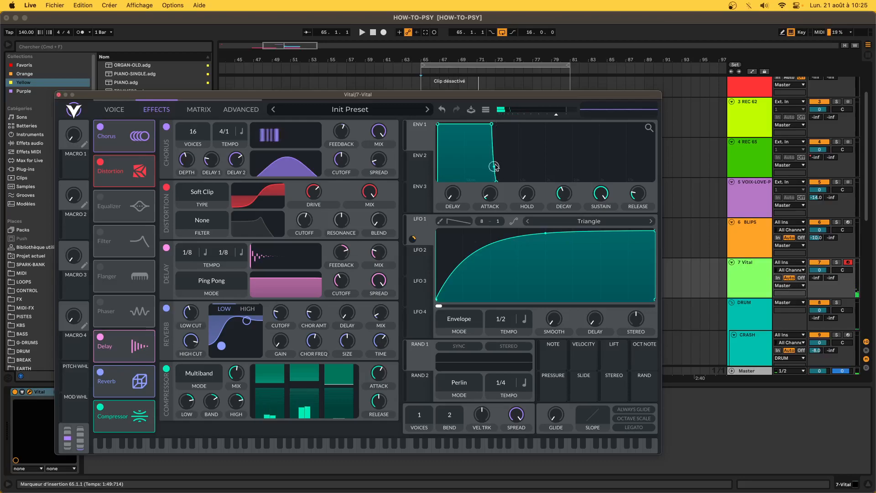
Close the Vital window, add an EQ Eight after Vital, and turn on its band 1 low cut.
left_click(58, 95)
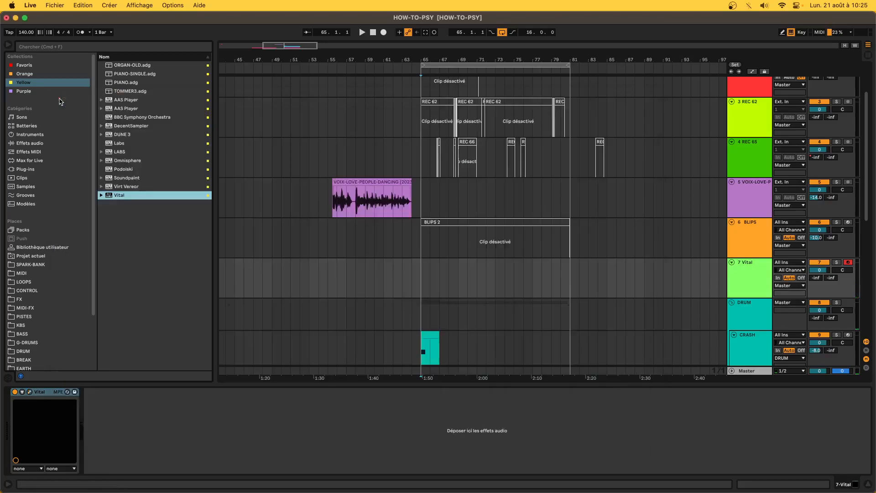
left_click(39, 145)
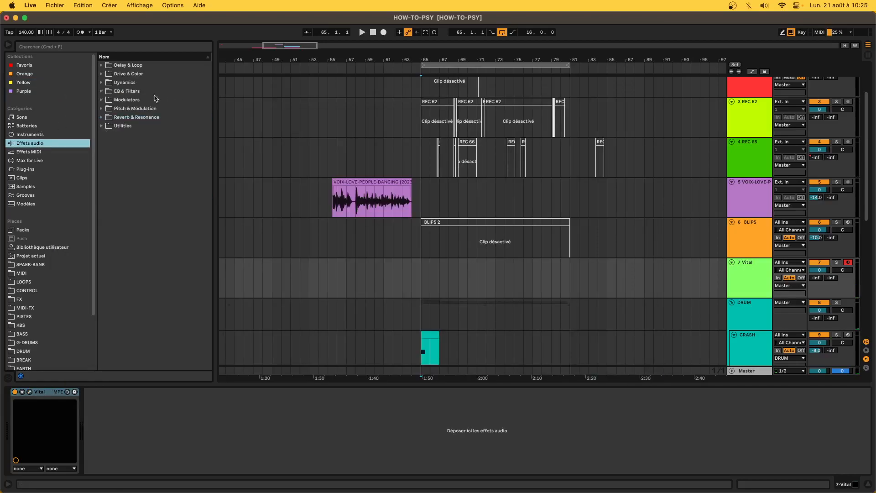
left_click(107, 92)
left_click(108, 93)
double_click(129, 118)
left_click(116, 468)
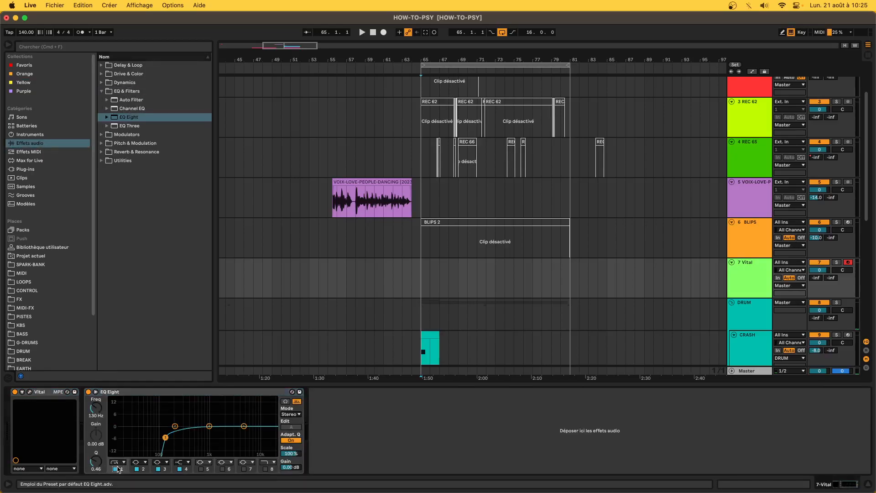
Add MSaturator from the favourites after EQ Eight, with its threshold at 0.00 dB and analog at 0.00%.
left_click(20, 67)
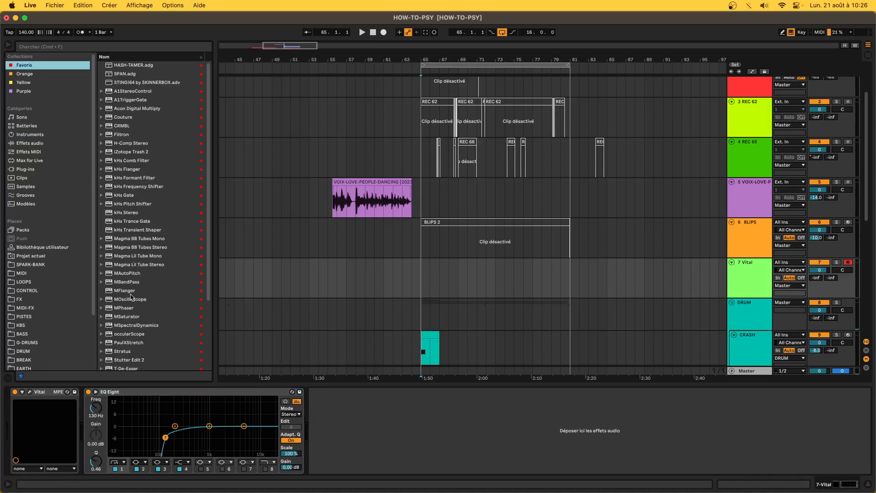
double_click(130, 316)
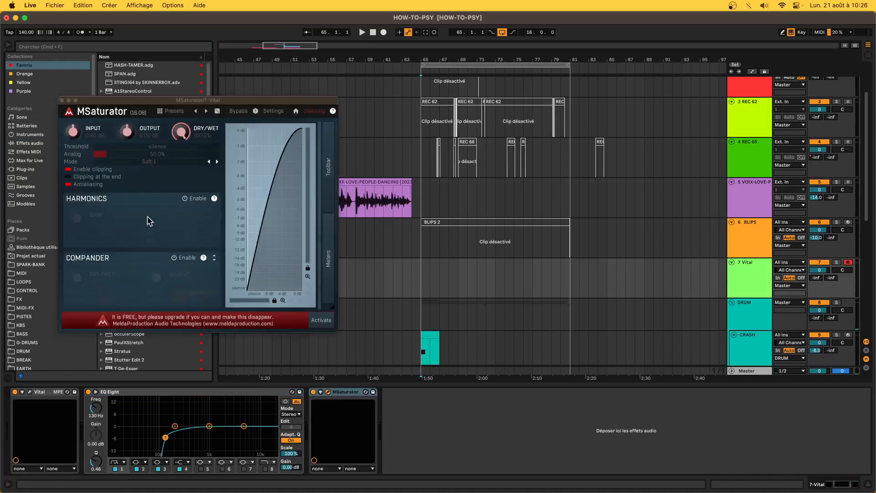
left_click_drag(95, 147, 220, 146)
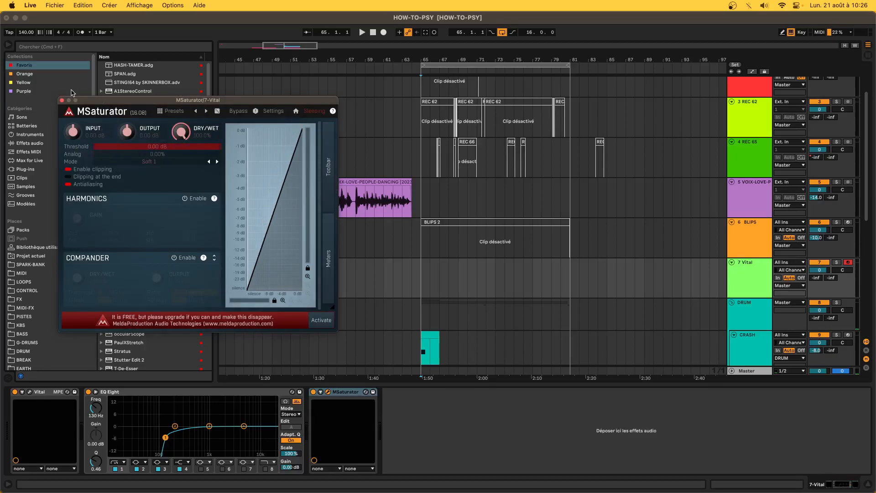
left_click(62, 101)
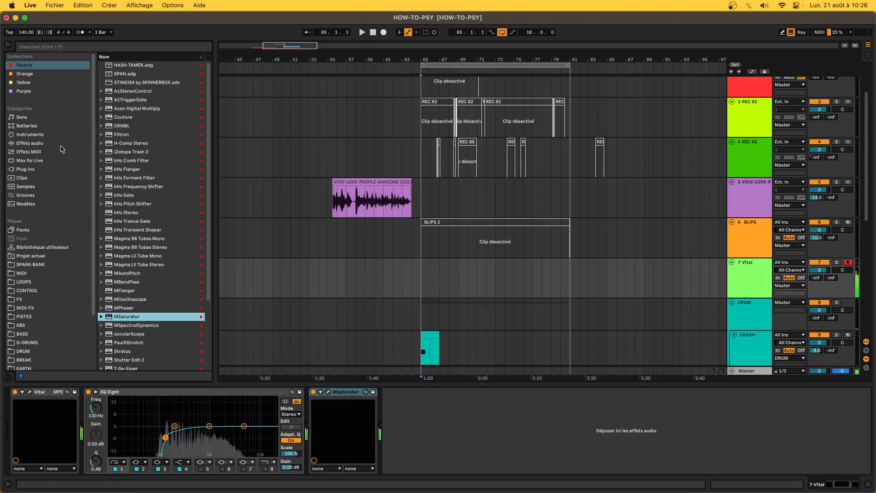
Insert an Overdrive between Vital and EQ Eight, with dynamics at 0.0% and dry/wet at 29%.
left_click(62, 144)
left_click(104, 74)
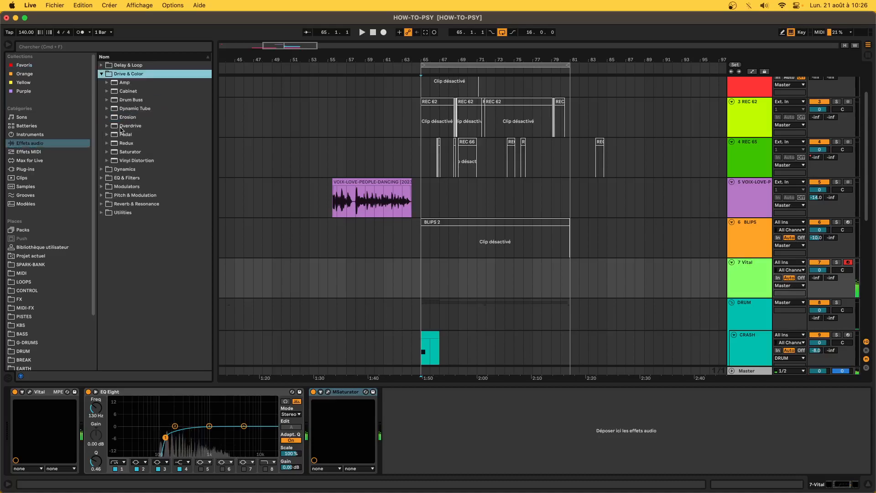
left_click_drag(123, 128, 111, 408)
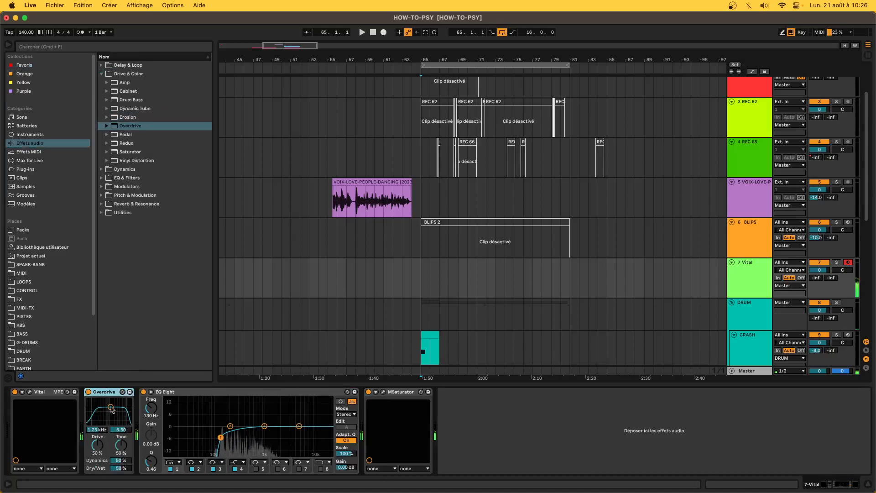
left_click_drag(122, 461, 120, 481)
Reopen Vital, reduce the delay feedback, and lower the reverb mix to about 5.7%.
left_click(29, 392)
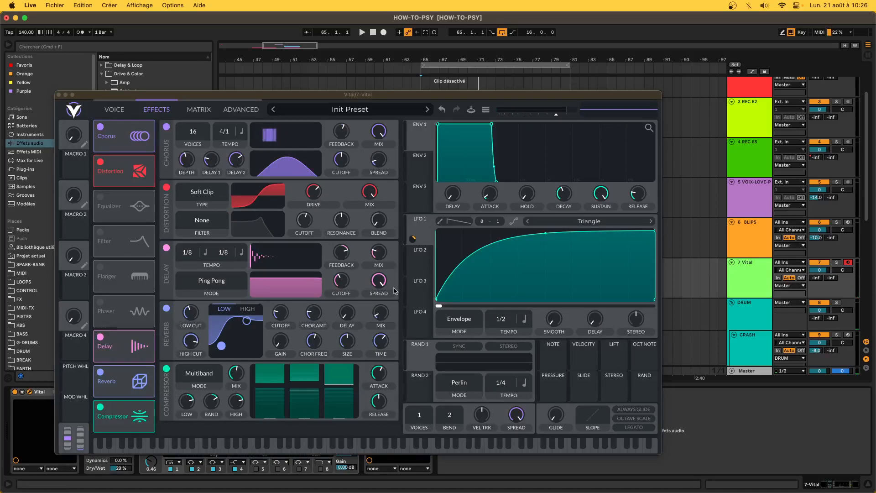
left_click(345, 256)
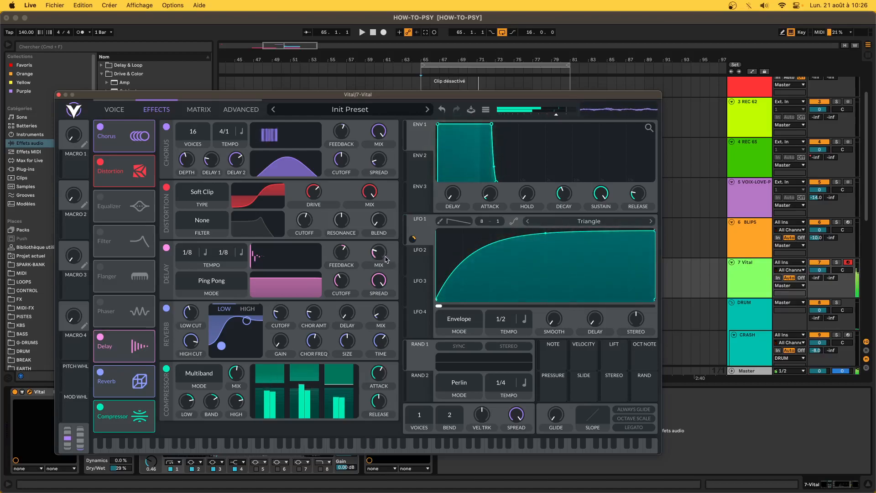
mouse_move(375, 256)
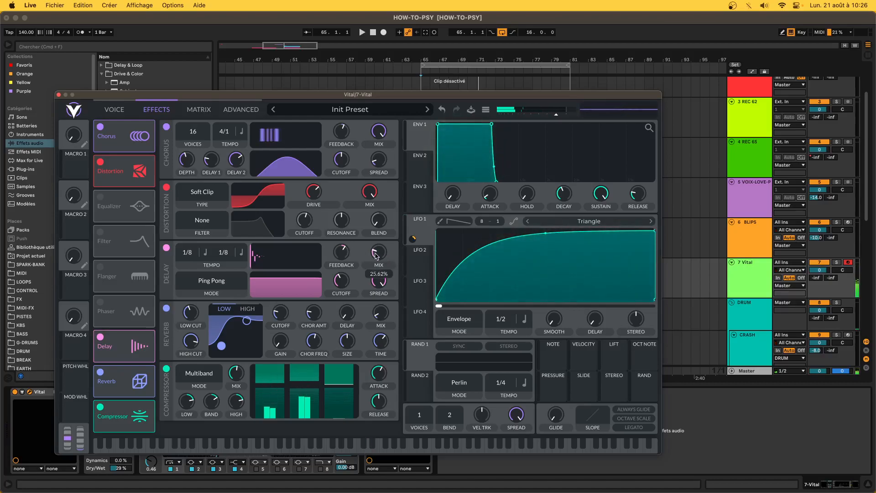
left_click_drag(378, 316, 378, 320)
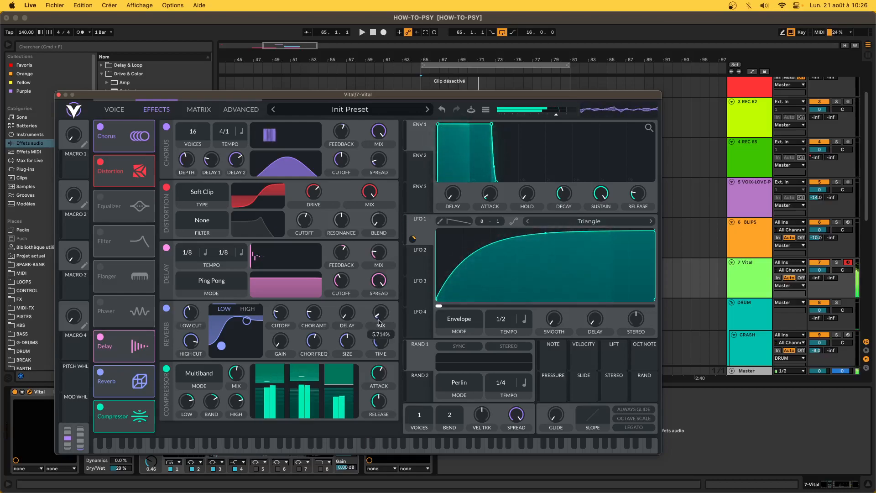
Raise the Overdrive dry/wet to 38% and boost EQ Eight slightly near 1 kHz and by about 4 dB at 5.87 kHz.
left_click(58, 95)
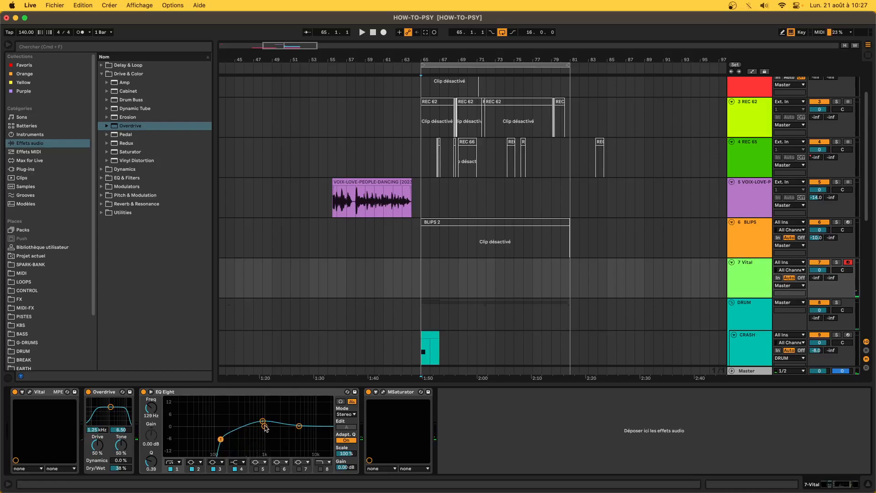
mouse_move(301, 424)
left_mouse_down()
mouse_move(298, 405)
mouse_move(302, 416)
left_mouse_up()
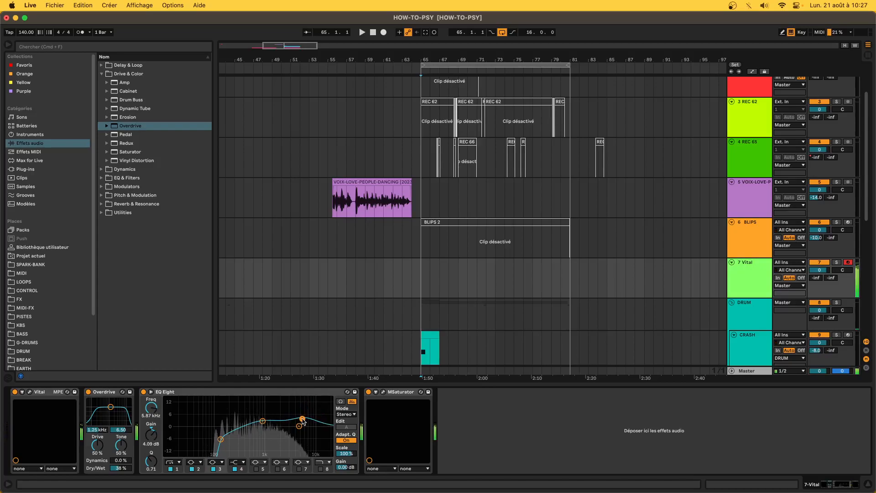
Reopen Vital on its oscillator page and select LFO 2 for editing.
left_click(30, 391)
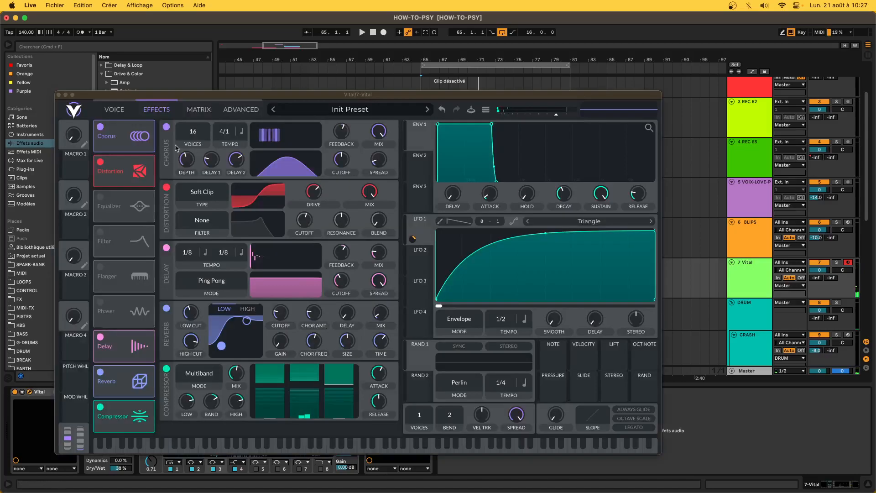
left_click(115, 109)
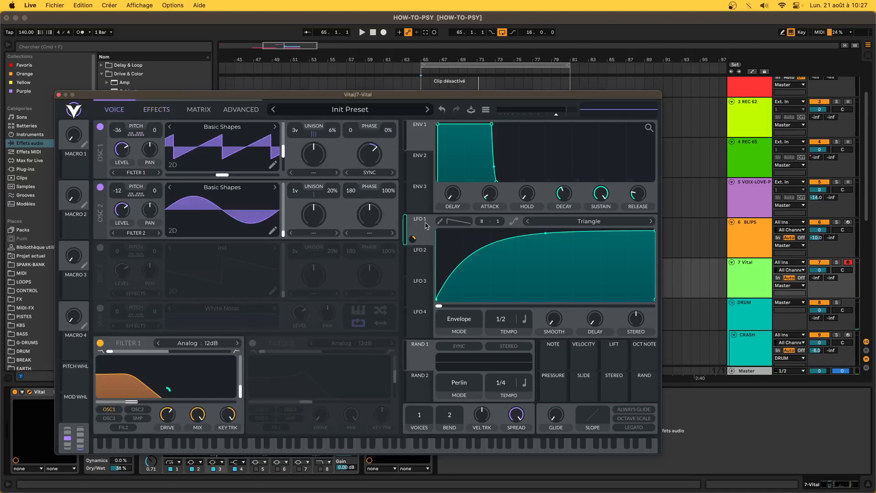
left_click(418, 254)
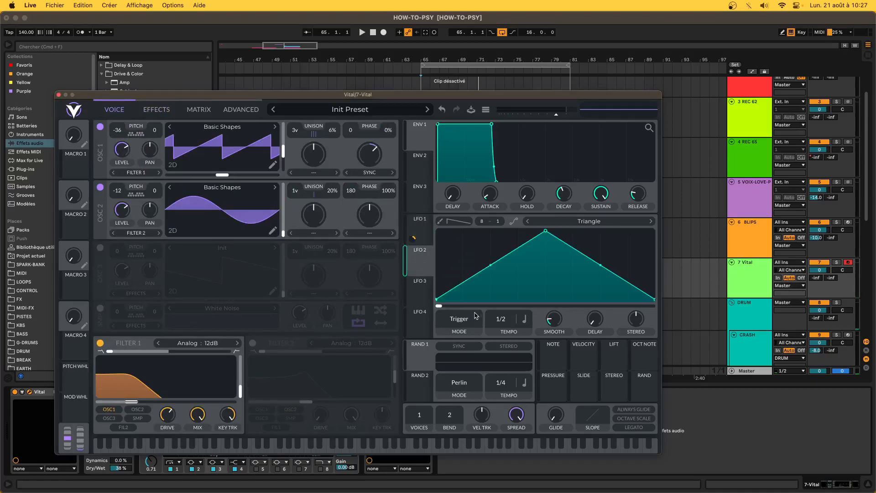
Try the Envelope and Sync modes on LFO 2, and return it to Trigger.
left_click(468, 321)
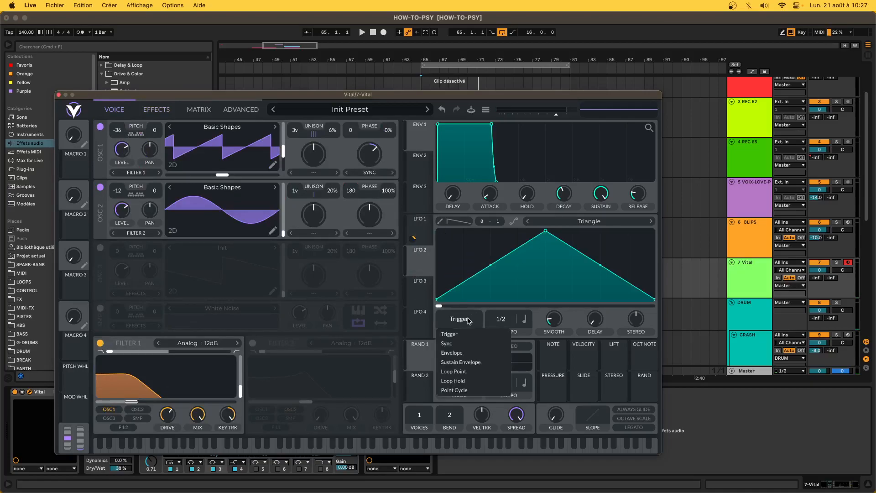
left_click(453, 354)
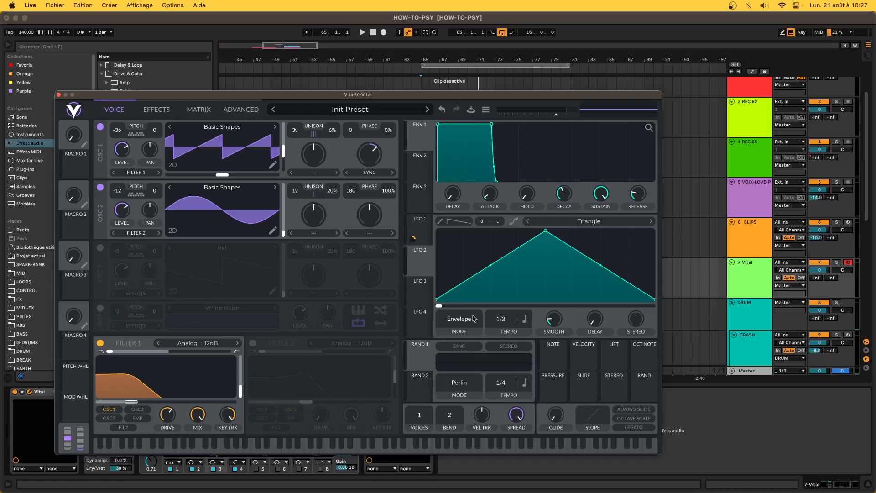
left_click(469, 323)
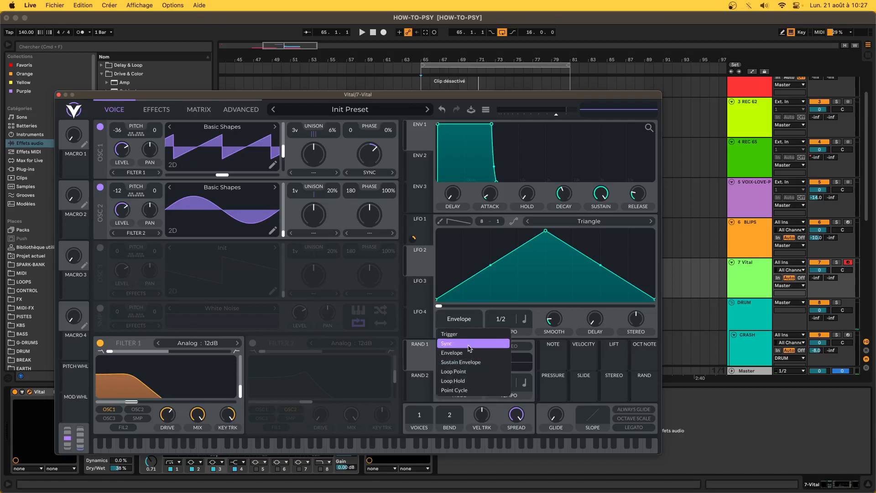
left_click(469, 348)
left_click(459, 323)
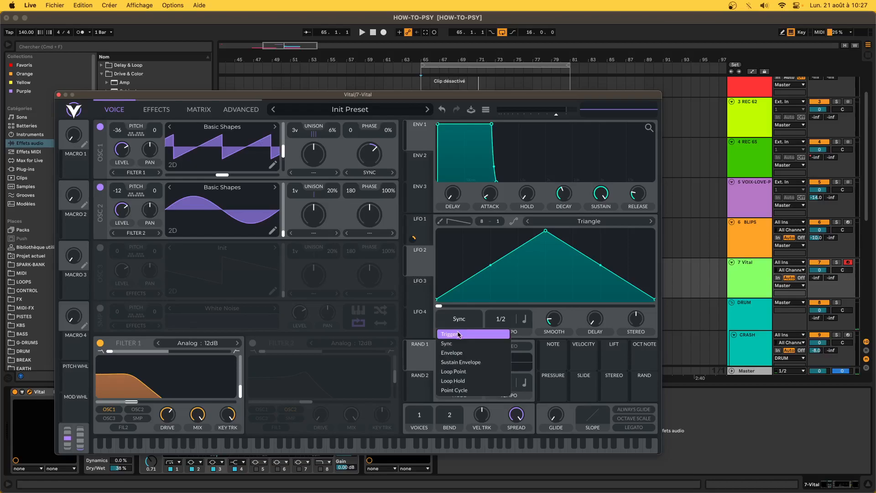
left_click(456, 334)
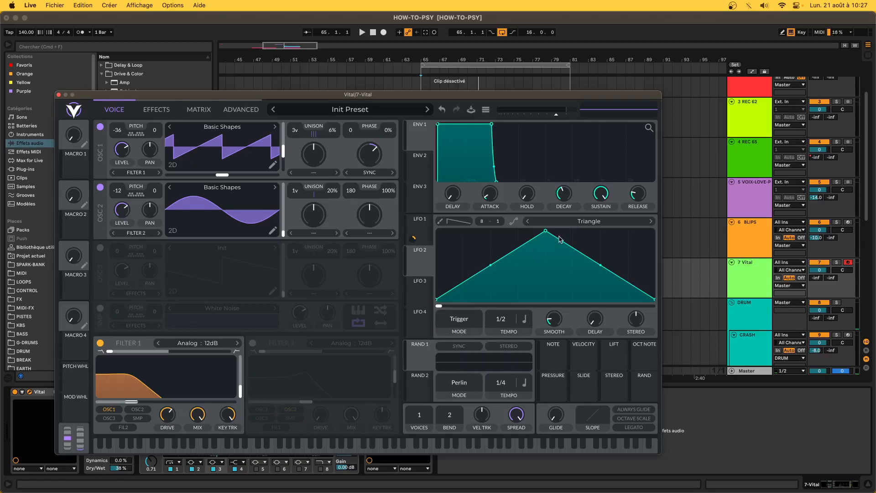
Bend both slopes of LFO 2's triangle inward into a narrow central peak and set its tempo to 2/1.
left_click_drag(491, 266, 494, 316)
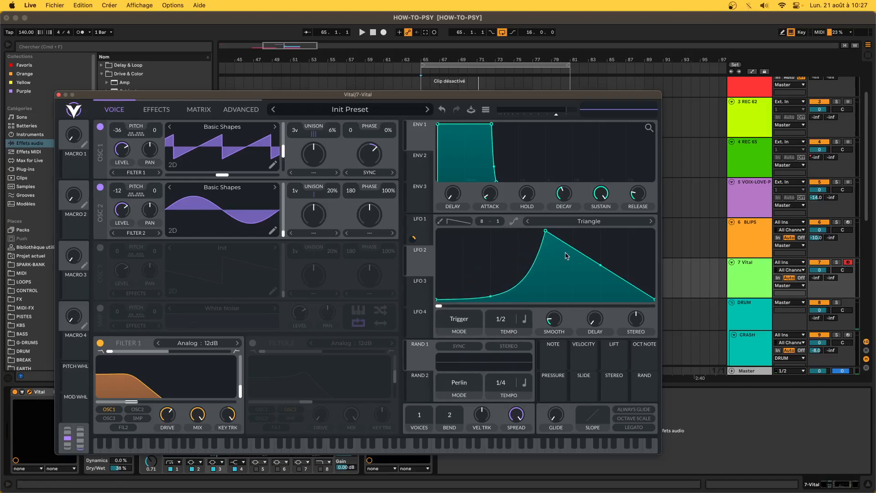
left_click_drag(600, 265, 528, 354)
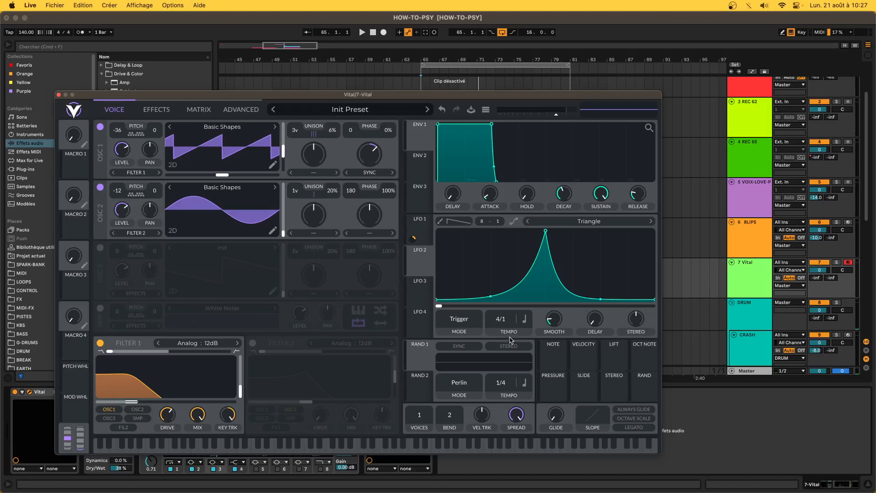
key("s")
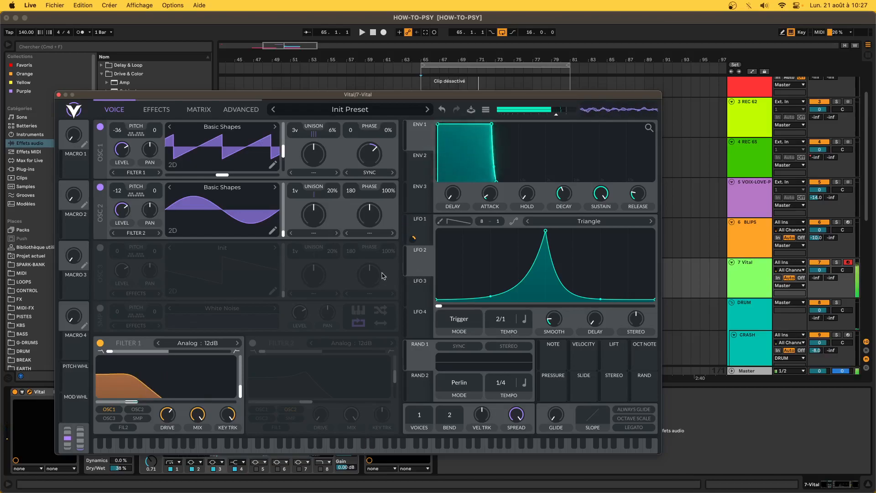
Assign LFO 2 as a modulator of oscillator 2's level.
left_click_drag(422, 265, 121, 188)
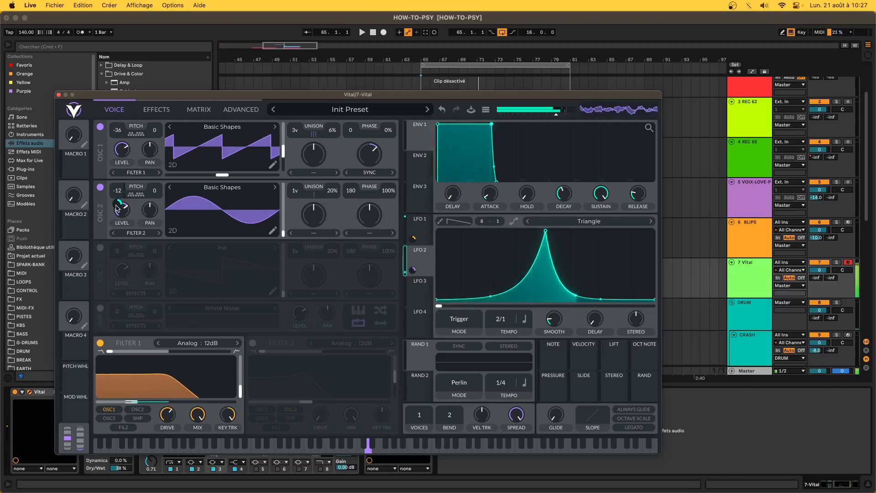
Adjust LFO 2's amount on oscillator 2's level and narrow LFO 2's peak by adding a low point on each side.
left_click_drag(116, 205, 116, 208)
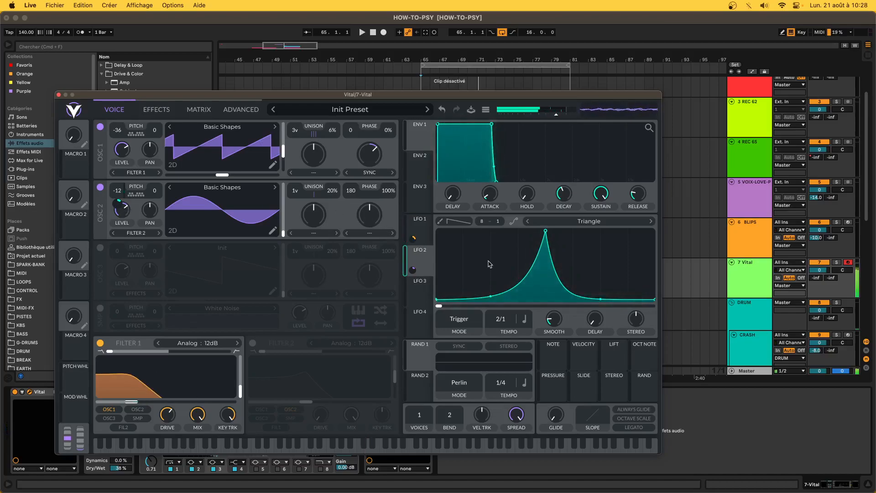
left_click_drag(493, 296, 496, 345)
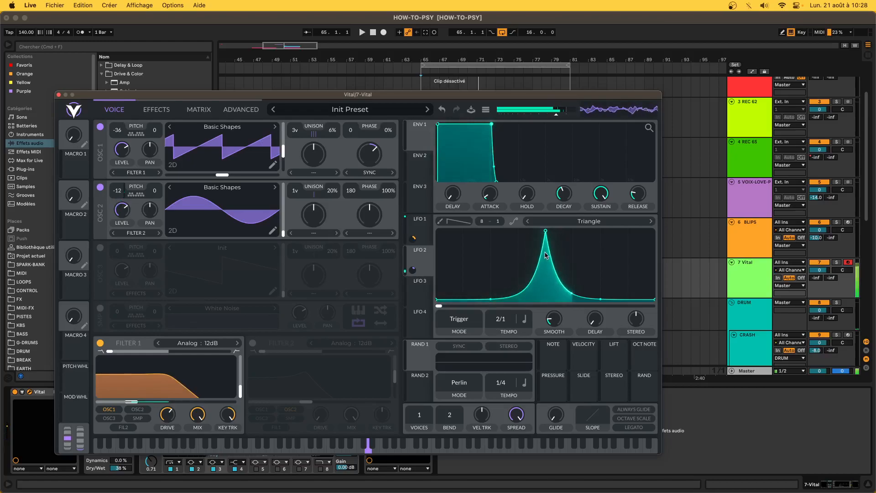
left_click_drag(544, 236, 545, 239)
double_click(526, 296)
left_click_drag(534, 272, 532, 306)
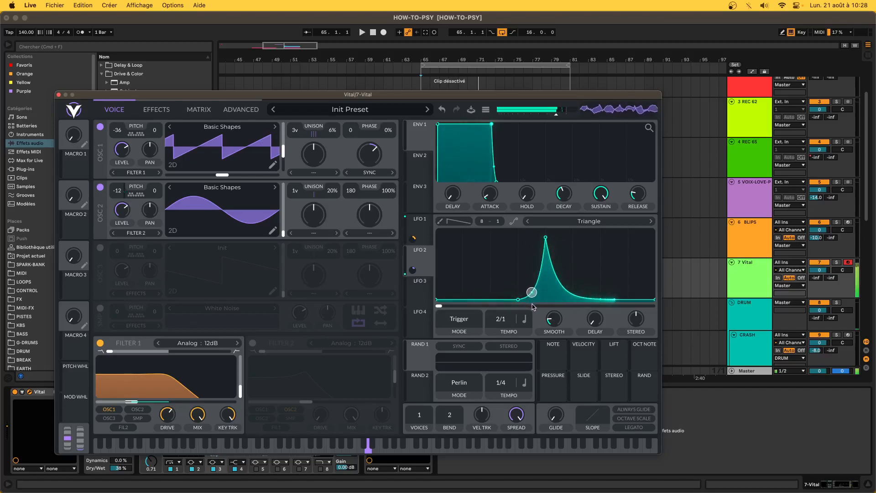
double_click(573, 292)
left_click_drag(572, 292, 570, 316)
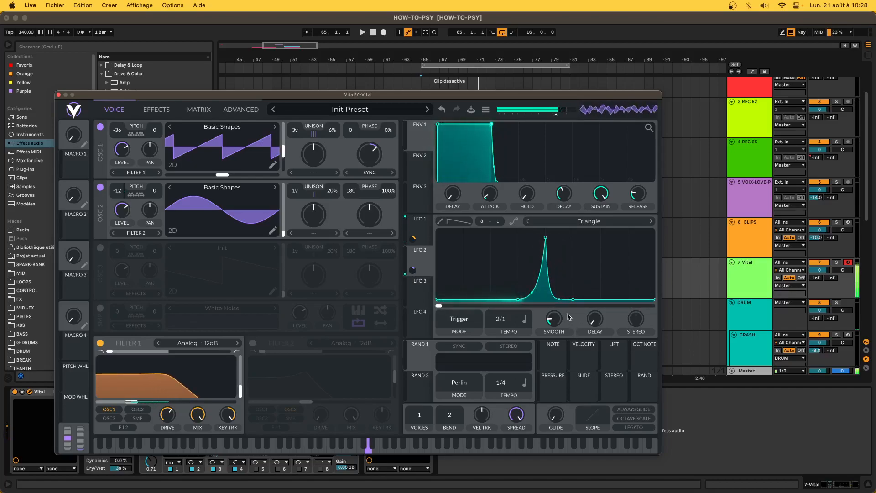
Shift LFO 2's peak earlier in the cycle, next to the left baseline point, at full height.
left_click_drag(546, 237, 527, 237)
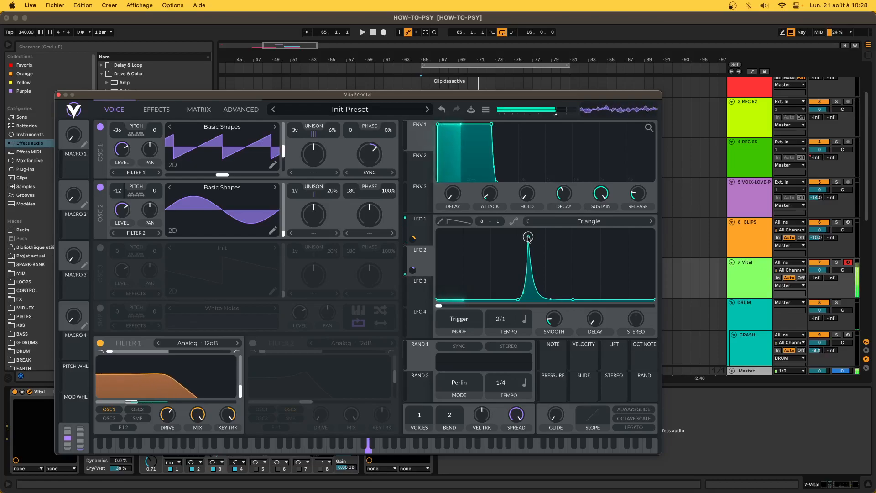
left_click_drag(528, 237, 524, 261)
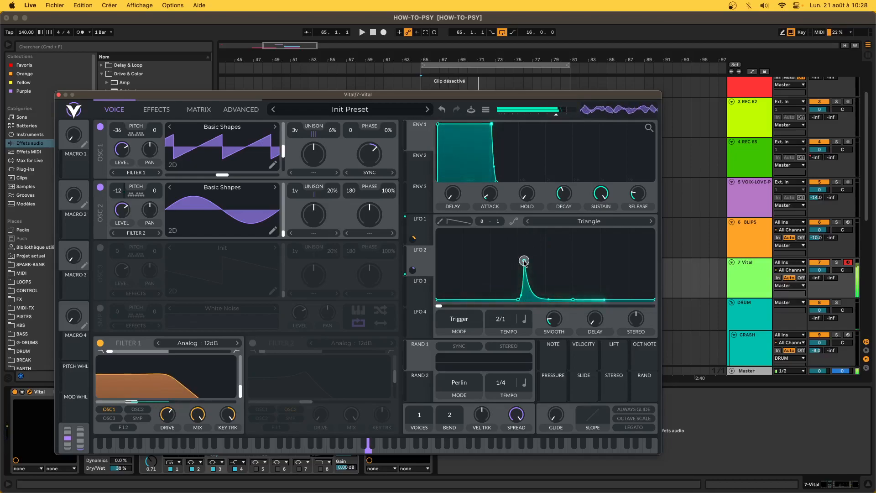
left_click_drag(524, 261, 523, 230)
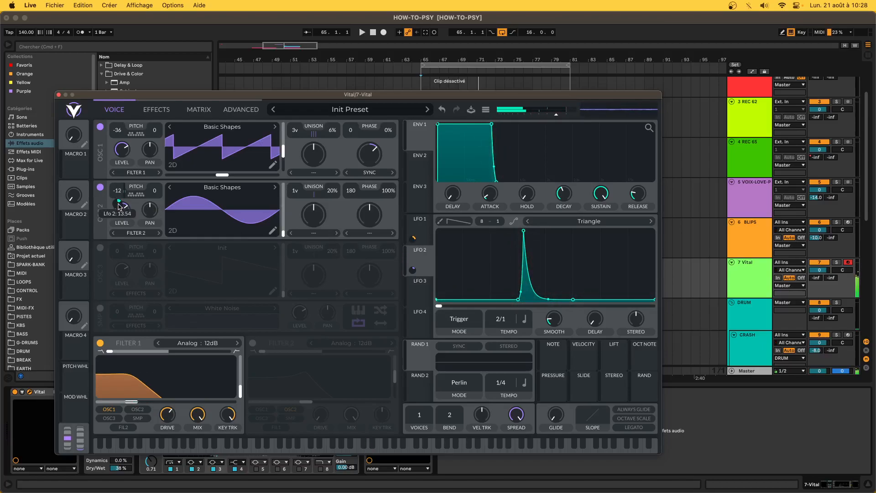
Assign LFO 2 as a modulator of oscillator 1's level and adjust its modulation amount.
left_click_drag(420, 265, 121, 146)
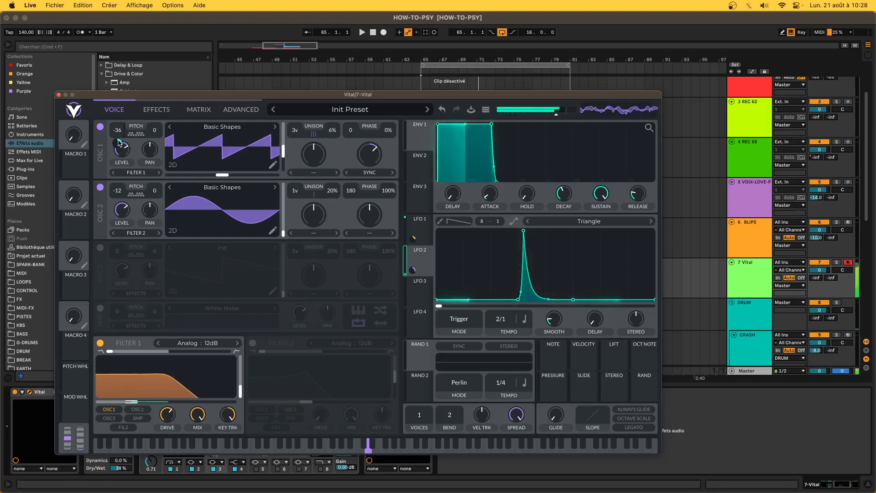
left_click_drag(118, 143, 118, 143)
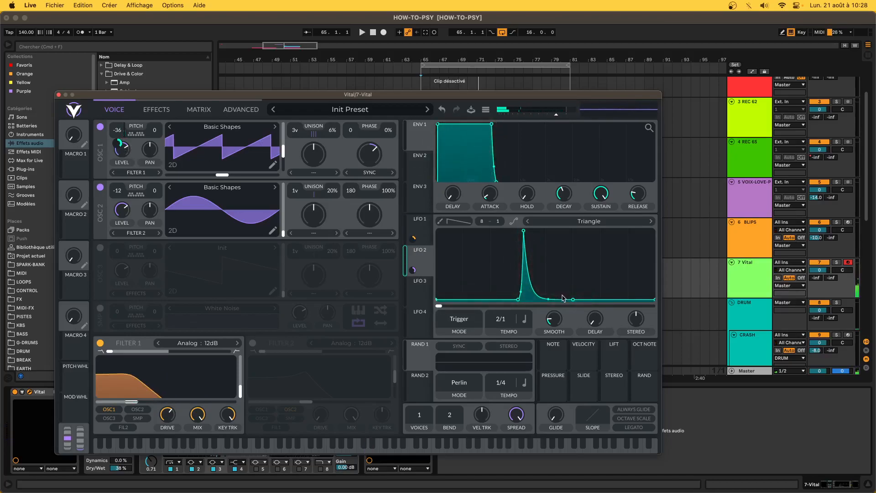
Add a second, shorter spike and a third, still lower peak just after the main peak of LFO 2, and audition them.
left_click_drag(574, 302, 535, 321)
key("s")
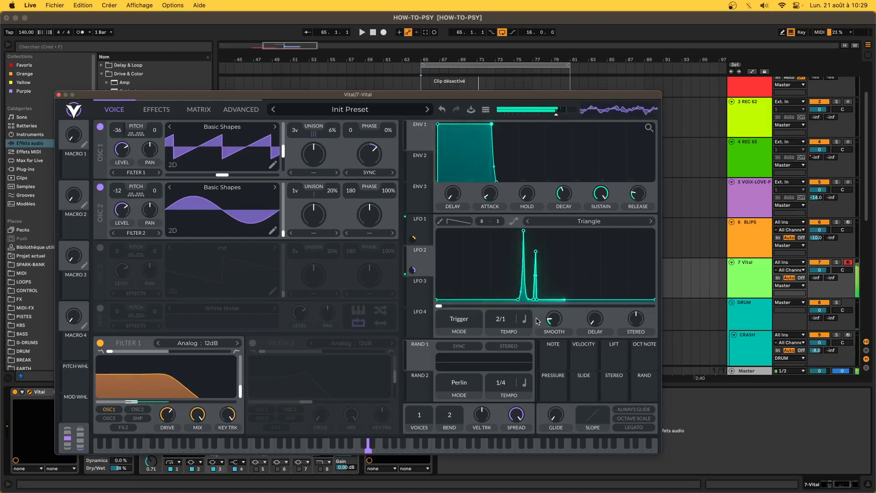
left_click_drag(543, 299, 546, 324)
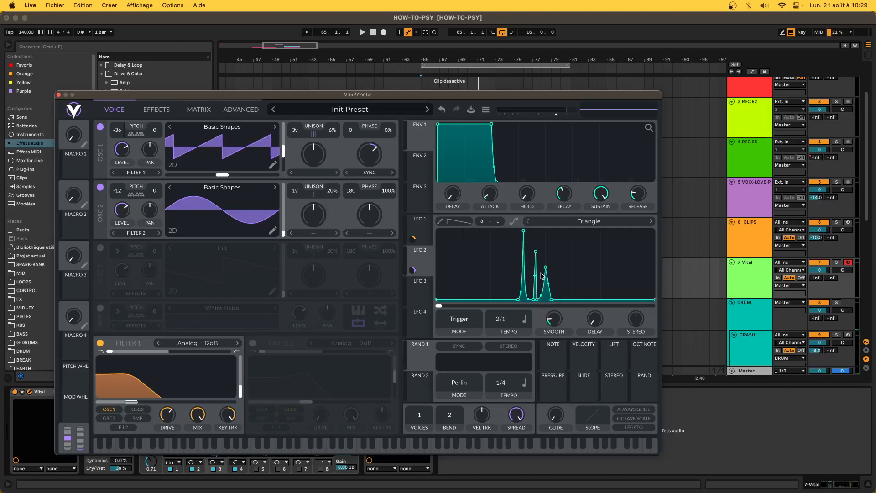
key("s")
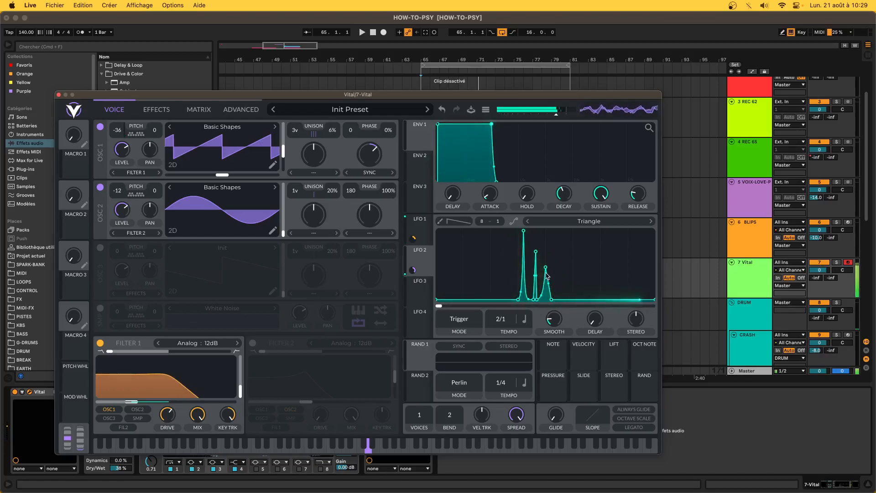
Move LFO 2's third peak later, widen it into a rounded hump, and raise the second spike slightly.
left_click_drag(545, 267, 552, 267)
key("s")
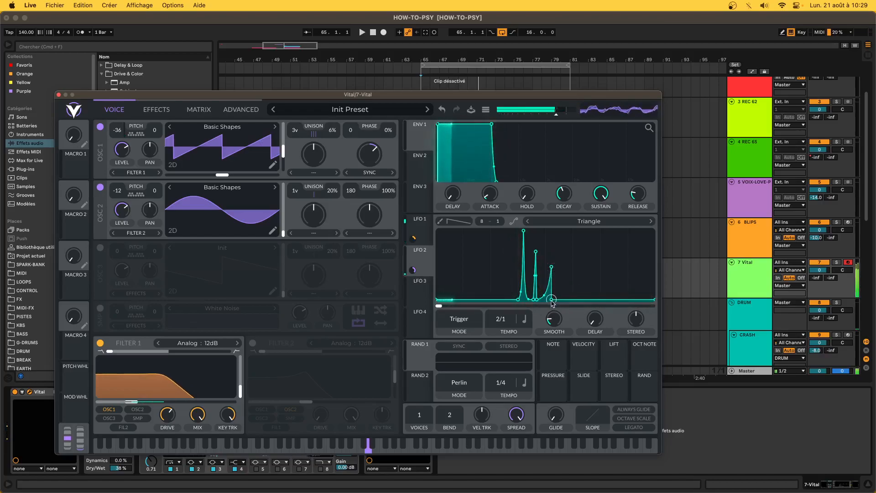
left_click_drag(551, 299, 564, 263)
key("s")
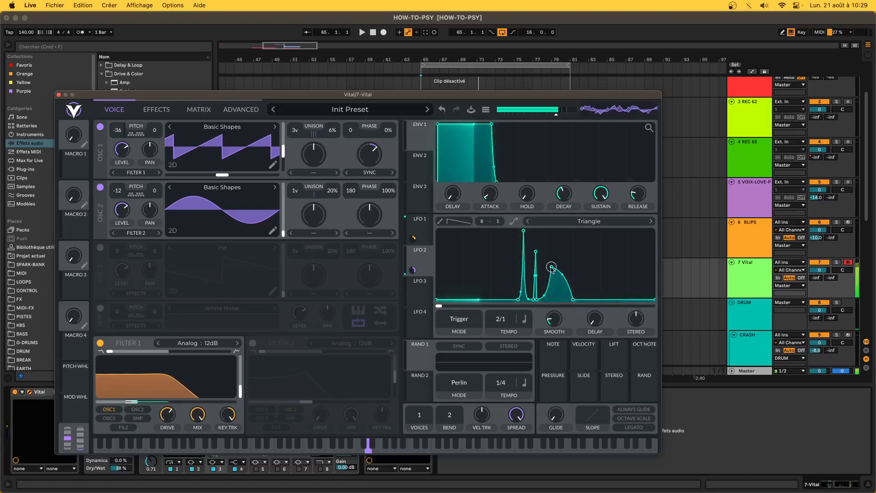
left_click_drag(537, 252, 527, 247)
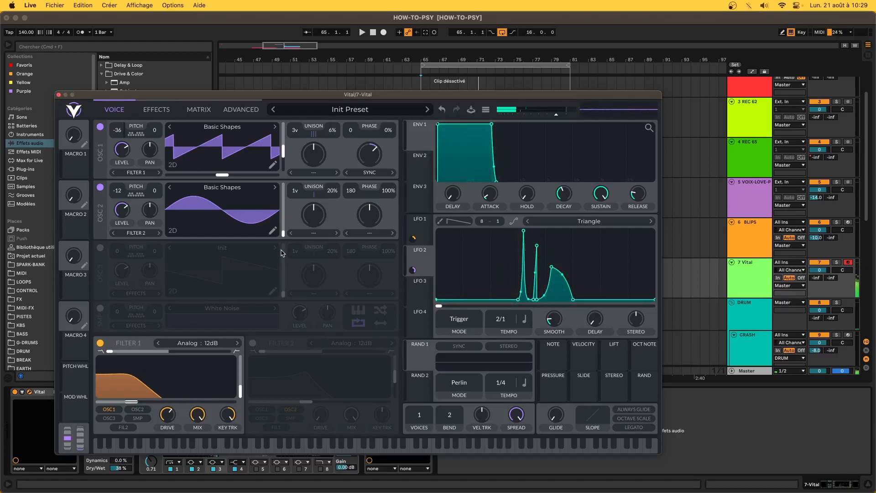
Lengthen envelope 1's release and set the pitch bend range to 6 in Vital.
left_click(60, 95)
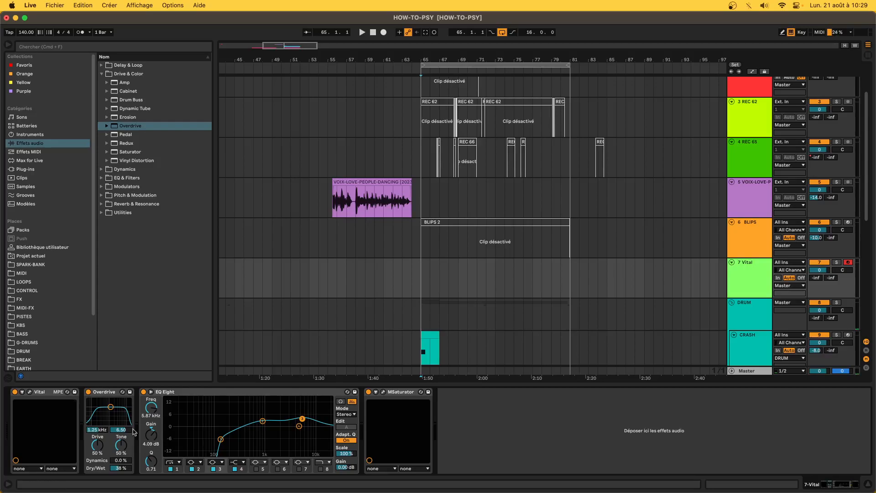
left_click(29, 392)
left_click_drag(637, 194, 635, 188)
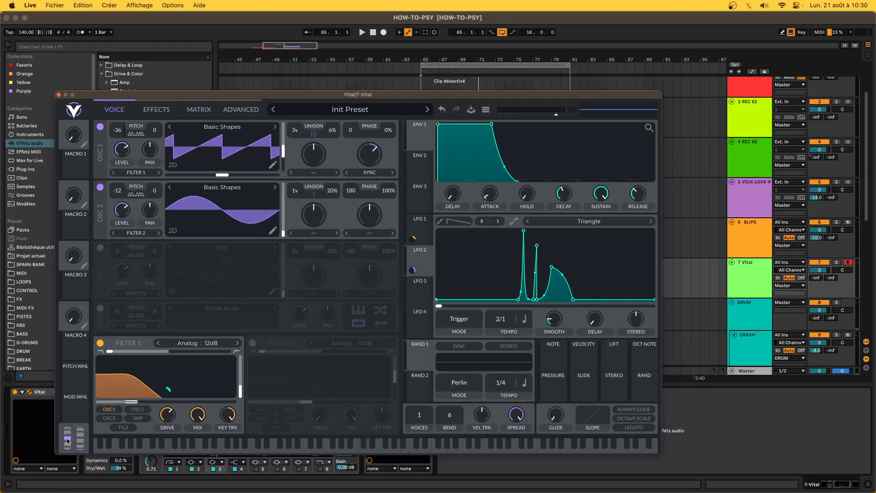
left_click(59, 95)
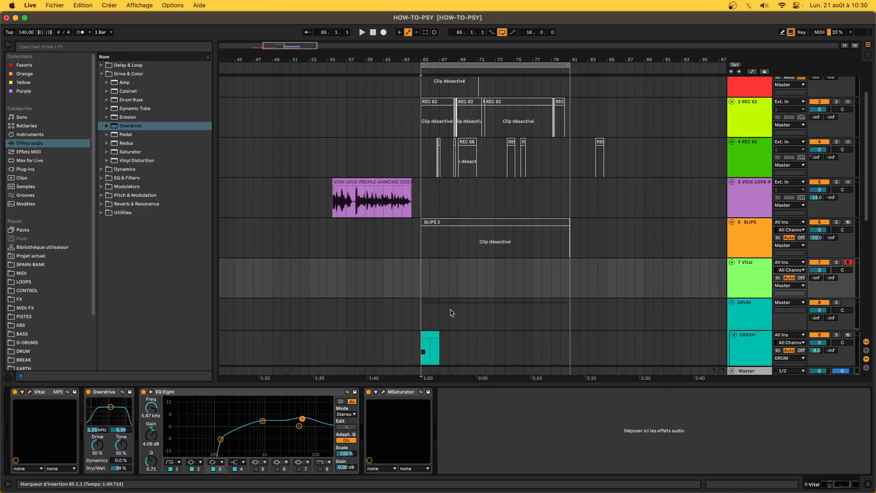
Create an empty four-bar MIDI clip on the 7 Vital track from bar 61 to bar 65 and start playback.
scroll(419, 275, "down", 8)
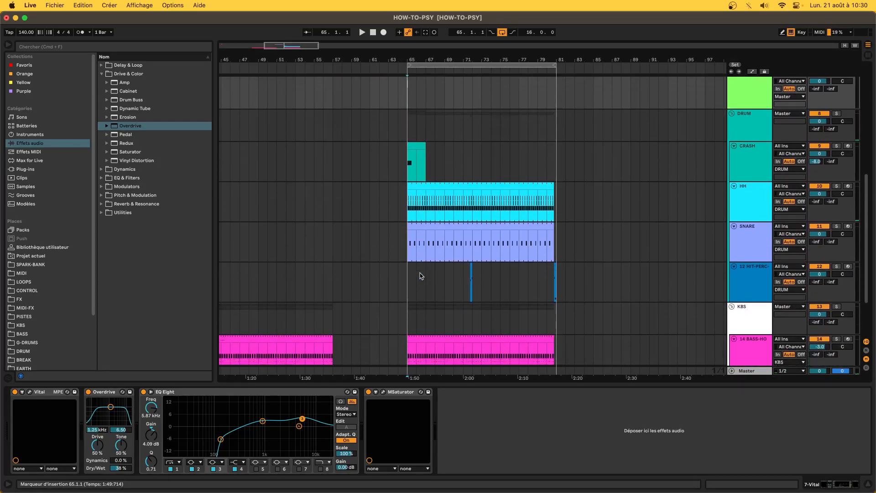
left_click_drag(389, 243, 409, 248)
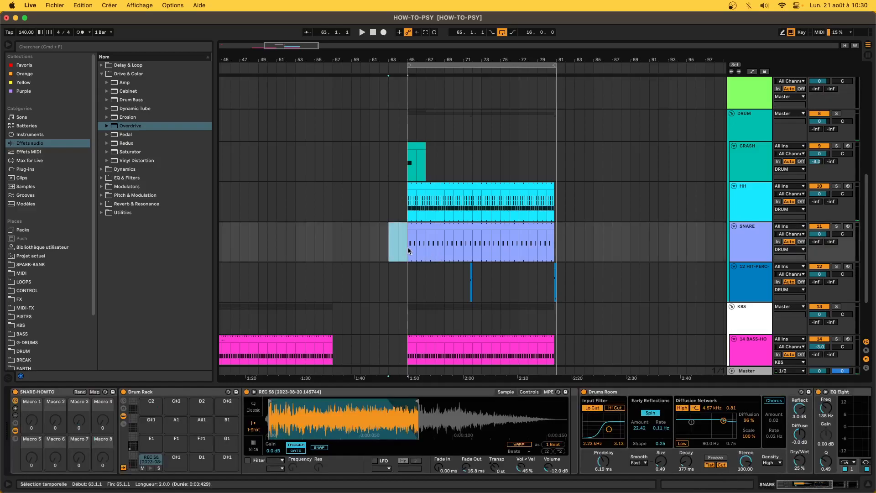
scroll(407, 247, "up", 2)
scroll(377, 256, "up", 3)
scroll(388, 246, "up", 3)
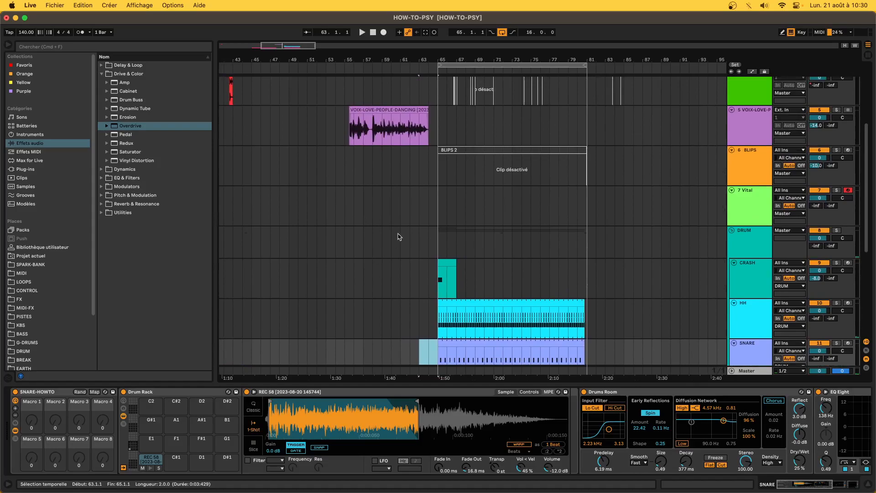
left_click_drag(403, 199, 440, 201)
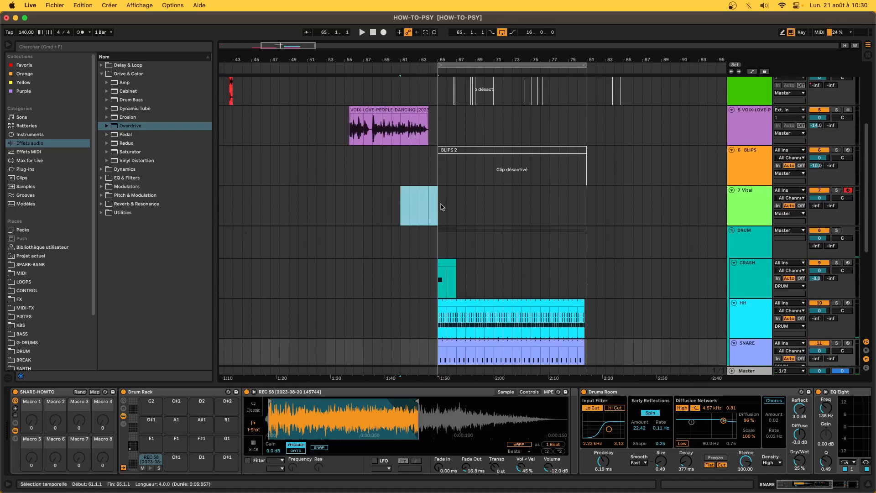
key("super+shift+m")
key("space")
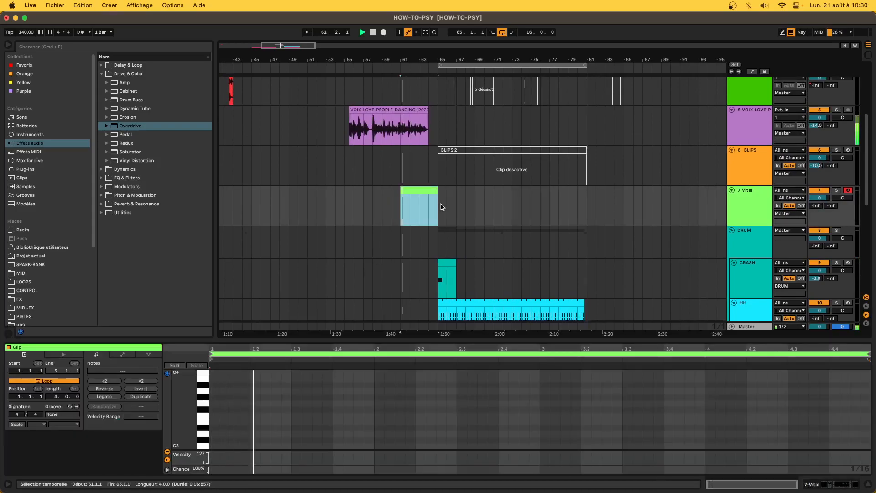
Move the VOIX-LOVE-PEOPLE-DANCING clip earlier on its track so it starts at bar 49.
scroll(374, 131, "up", 4)
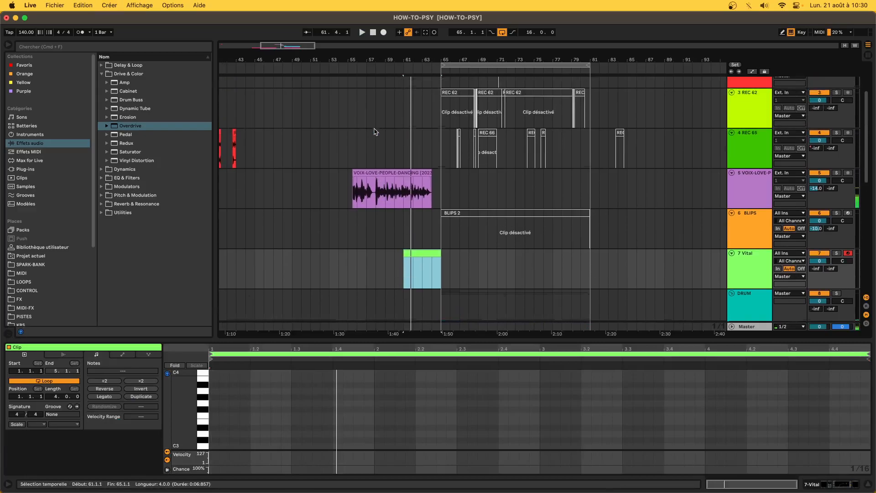
left_click(383, 169)
left_click_drag(383, 169, 322, 185)
Switch to Firefox, open the ElevenLabs Speech Synthesis page in a new tab, and look over its voice settings and text.
mouse_move(397, 476)
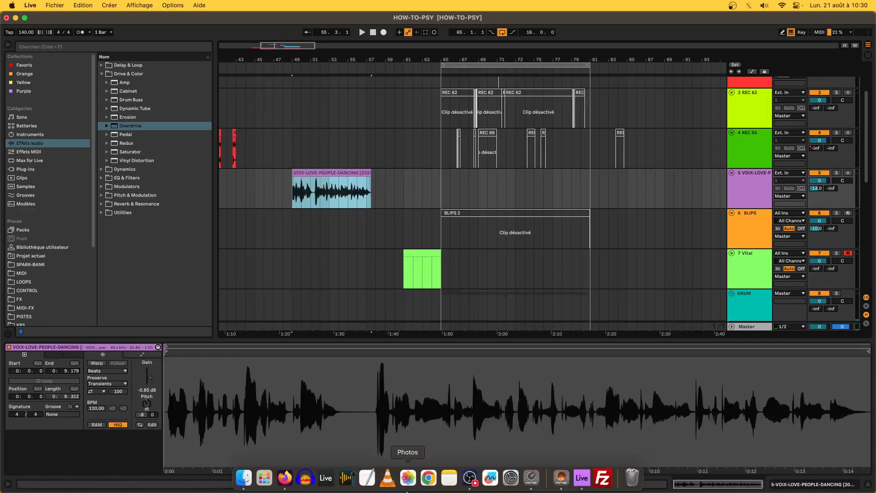
left_click(283, 478)
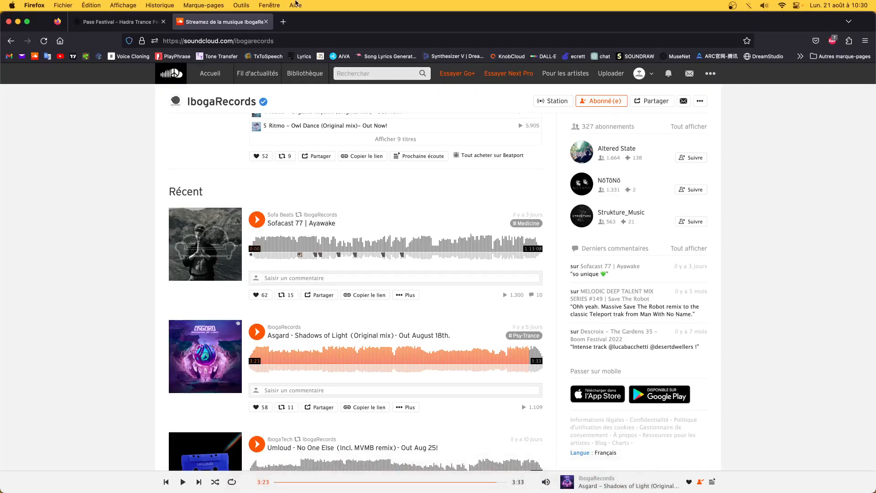
left_click(287, 27)
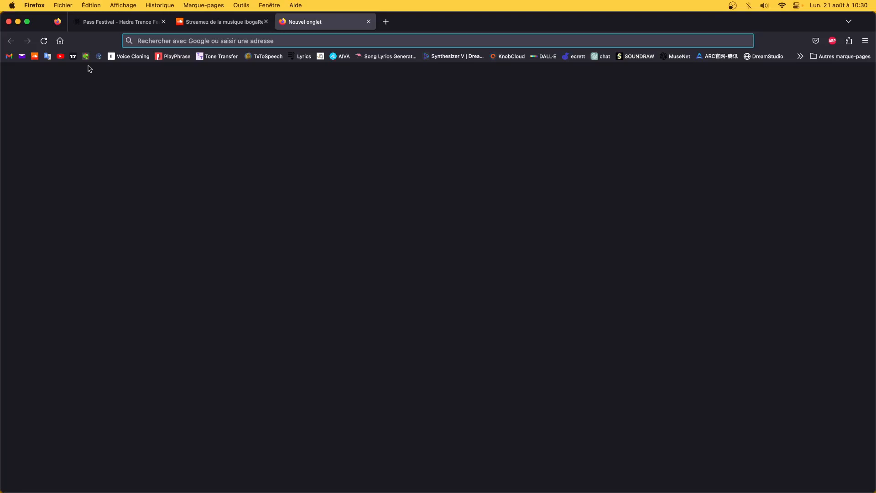
left_click(119, 59)
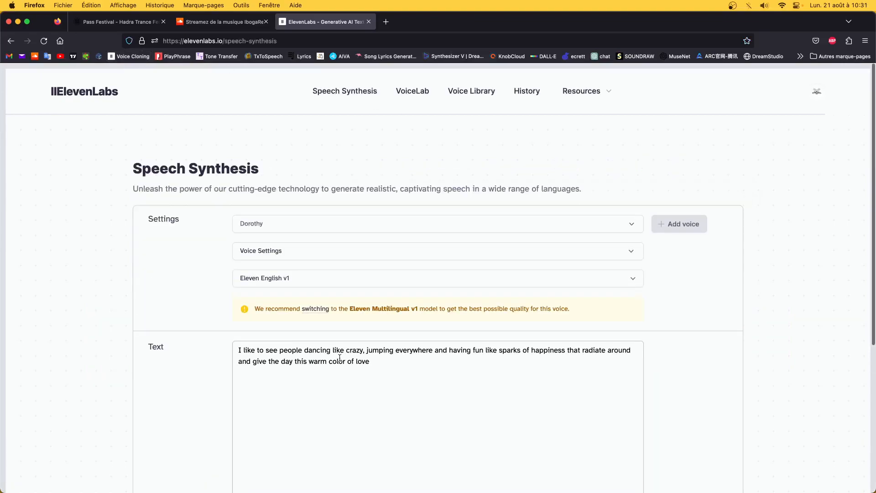
scroll(339, 358, "down", 5)
scroll(340, 360, "up", 6)
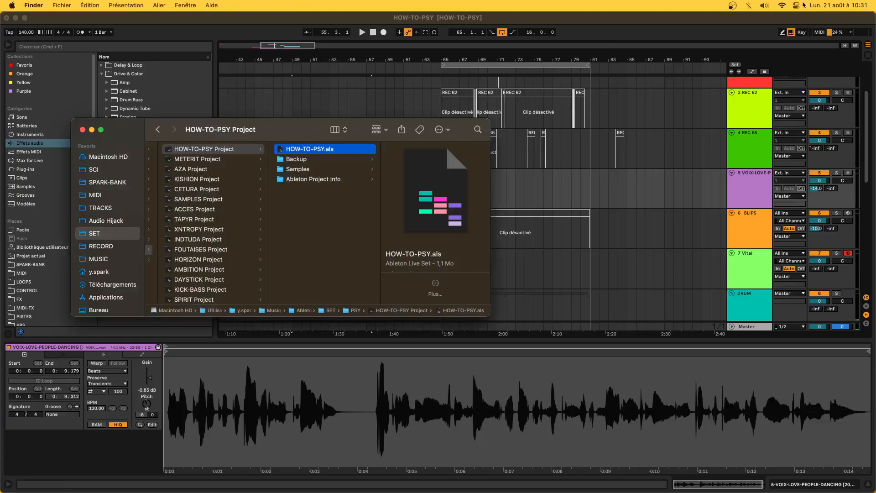
Turn the Mac's Wi-Fi off and return to Ableton Live.
left_click(783, 5)
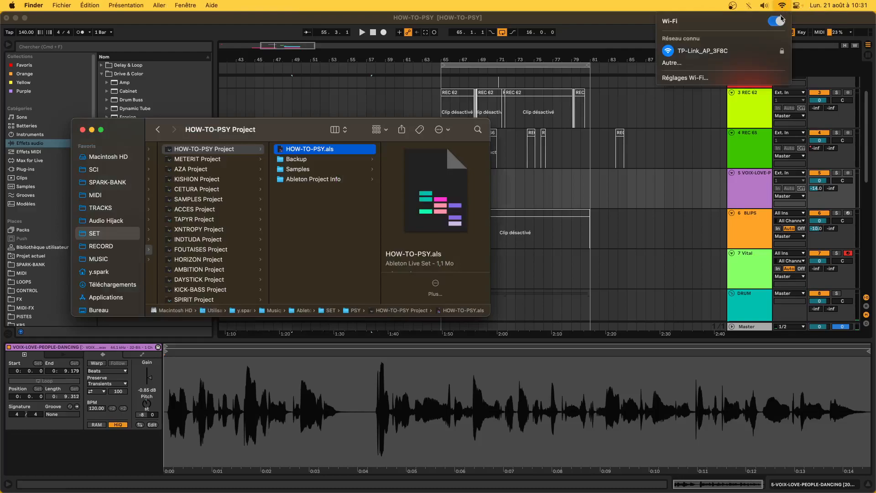
left_click(781, 18)
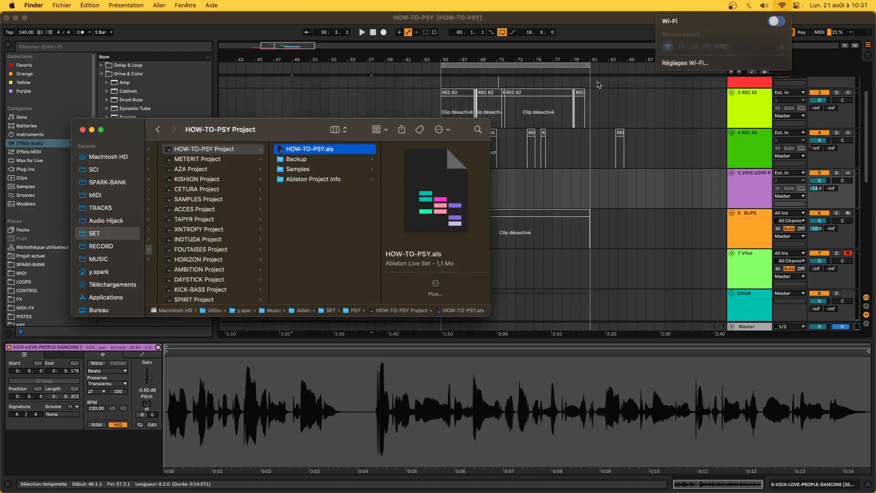
left_click(537, 172)
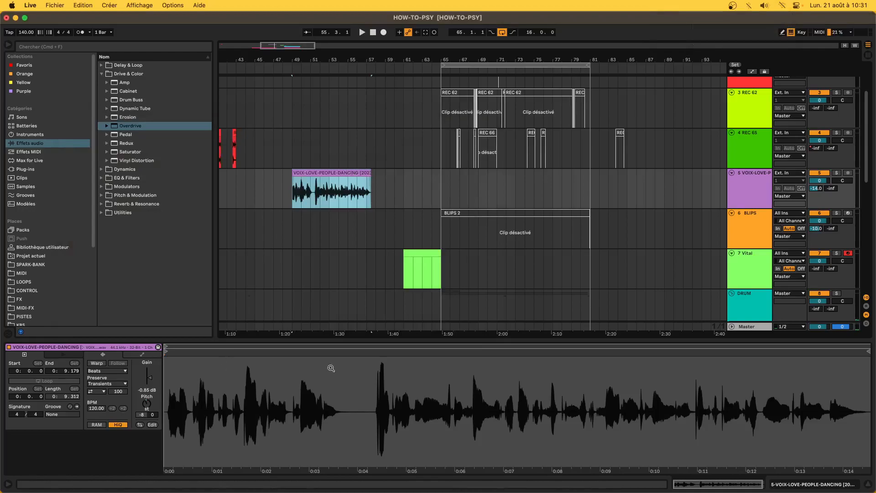
Loop the arrangement over the empty Vital clip and place the insert marker at 1.1.1 in its note editor.
left_click(449, 178)
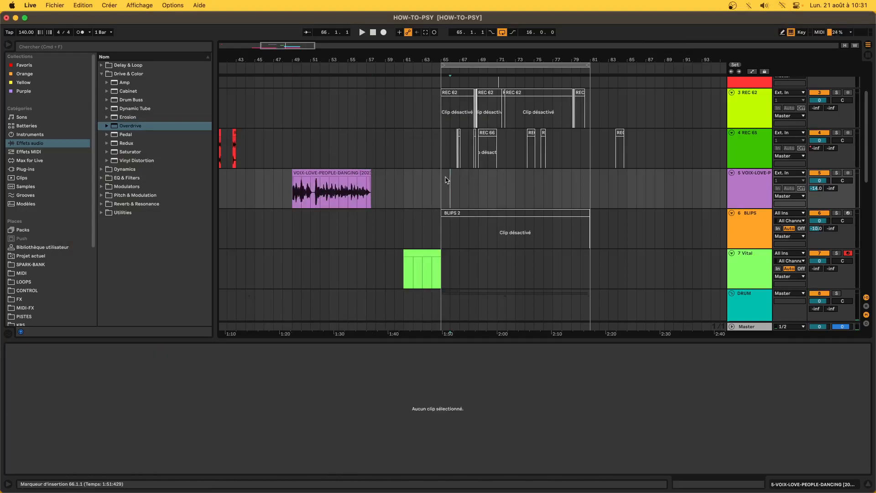
left_click(414, 251)
key("super+l")
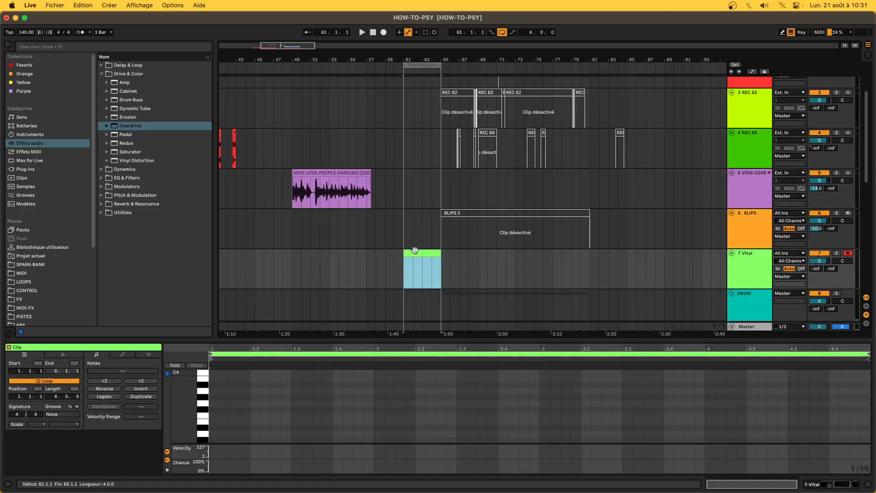
left_click(214, 426)
scroll(218, 419, "down", 3)
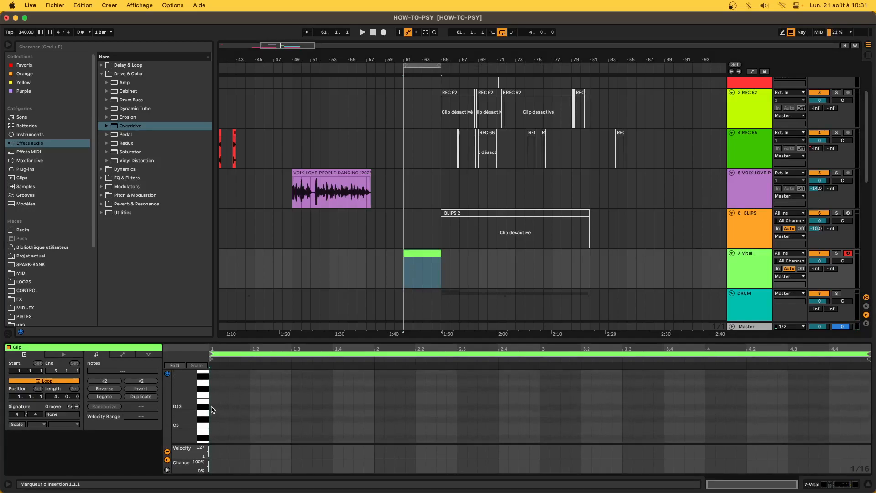
Draw a D#3 note from 1.1.1 to 1.4.1, a one-beat G3 at 1.3.1 and a one-beat A#3 at 1.4.1.
mouse_move(212, 407)
left_mouse_down()
mouse_move(371, 409)
mouse_move(332, 412)
left_mouse_up()
left_click_drag(292, 382, 372, 376)
scroll(365, 395, "up", 1)
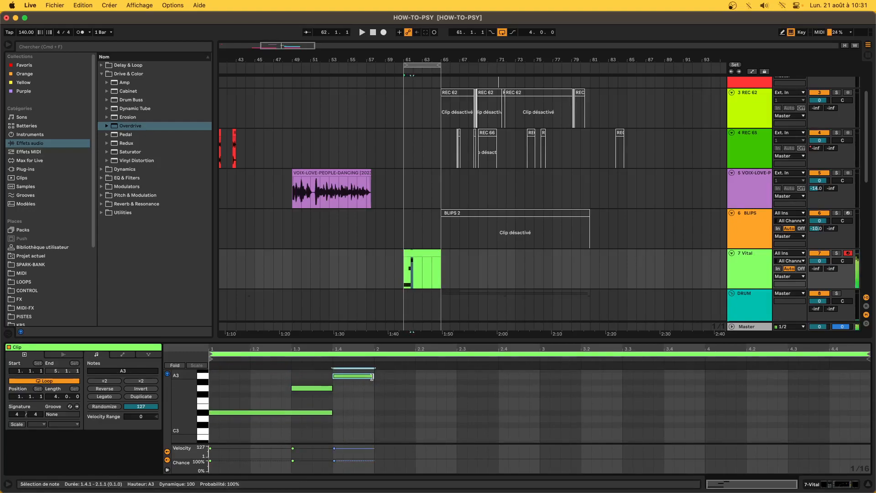
key("Up")
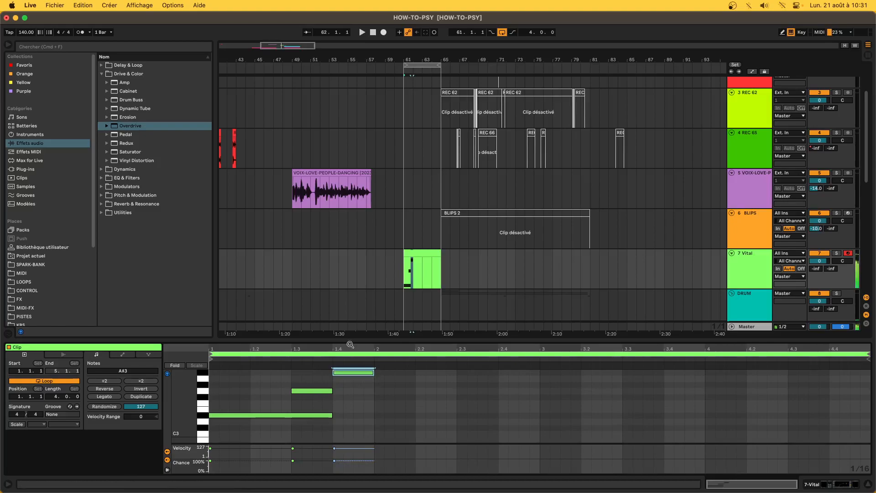
Enlarge the note editor and add a one-beat F#3 note at 1.3.3 and a one-beat A#2 note at 1.4.3.
left_click_drag(346, 338, 337, 221)
left_click(339, 289)
mouse_move(338, 289)
left_mouse_down()
mouse_move(319, 297)
mouse_move(314, 265)
mouse_move(333, 248)
mouse_move(337, 289)
left_mouse_up()
left_click(309, 272)
left_click_drag(318, 273, 367, 327, "alt")
left_click(346, 254)
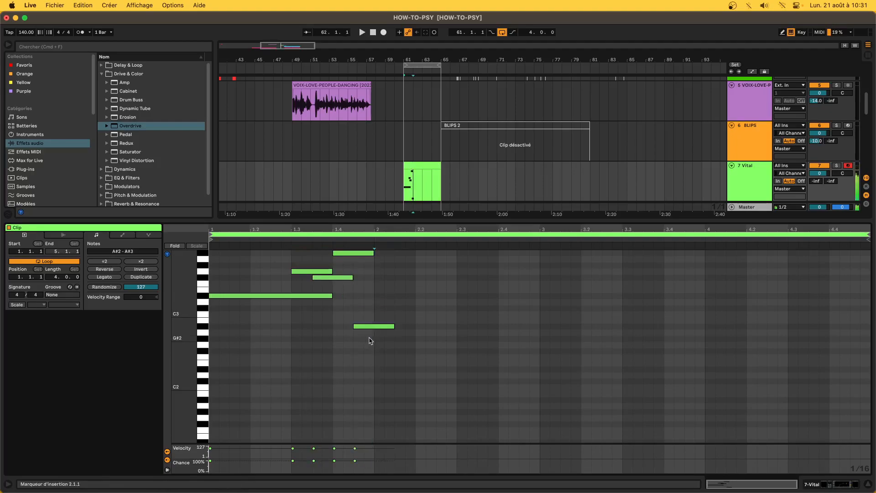
Transpose the note at 1.4.3 up to D#4 while auditioning the loop.
left_click(314, 296)
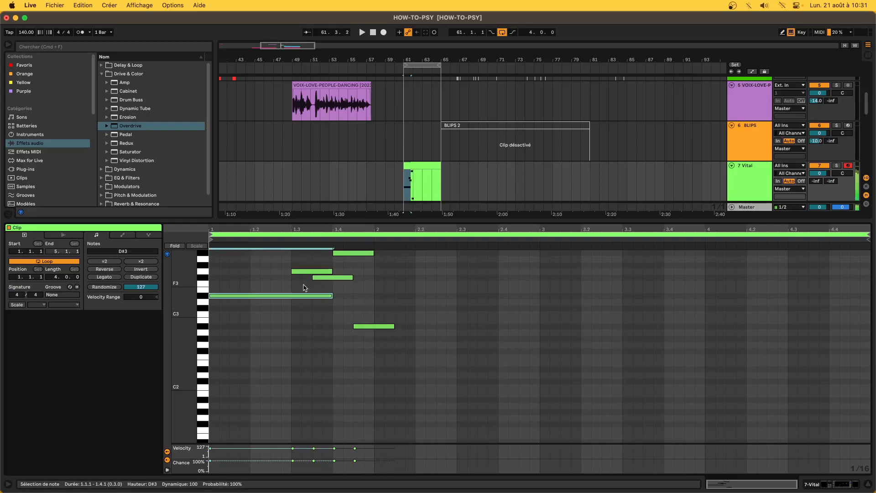
left_click(358, 326)
key("shift+Up")
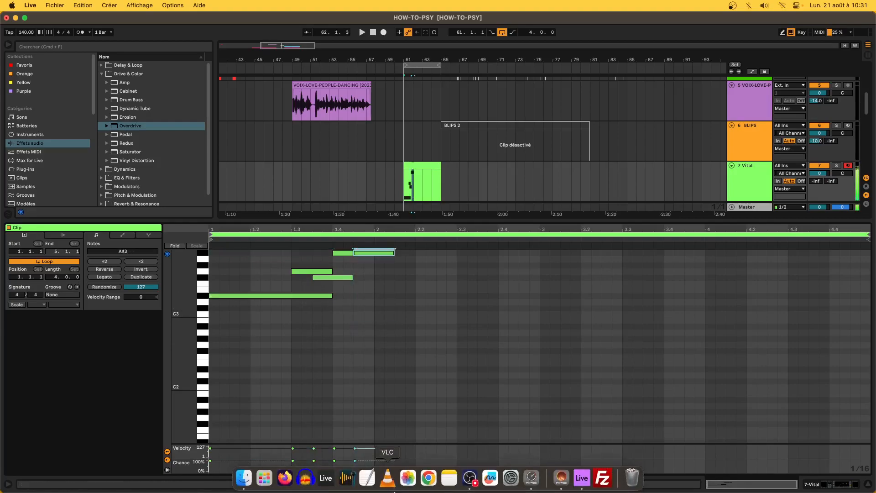
key("Up")
key("space")
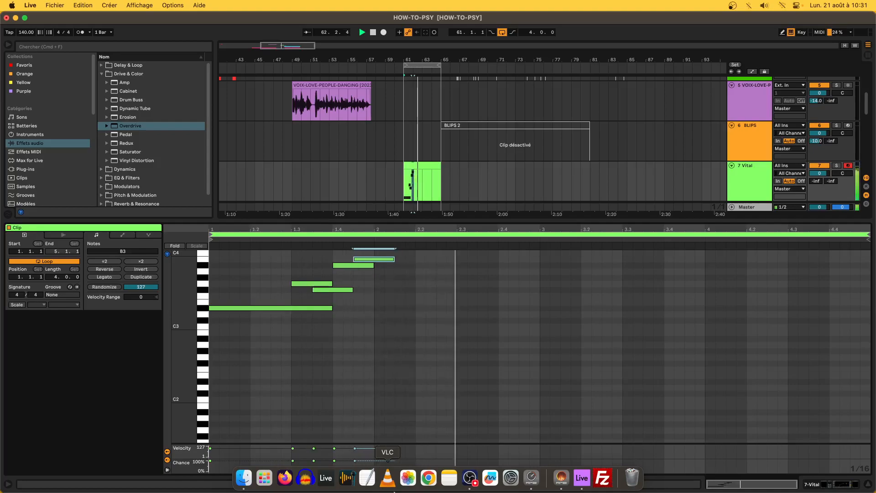
key("Up")
key("Up")
key("Up")
key("Up")
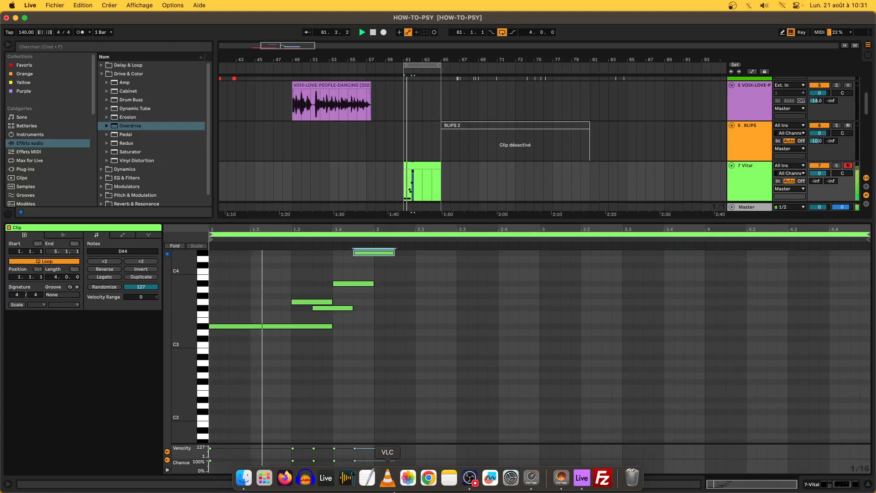
key("space")
Copy the A#3 note to F3 at 1.4.2 and play the clip.
left_click(341, 283)
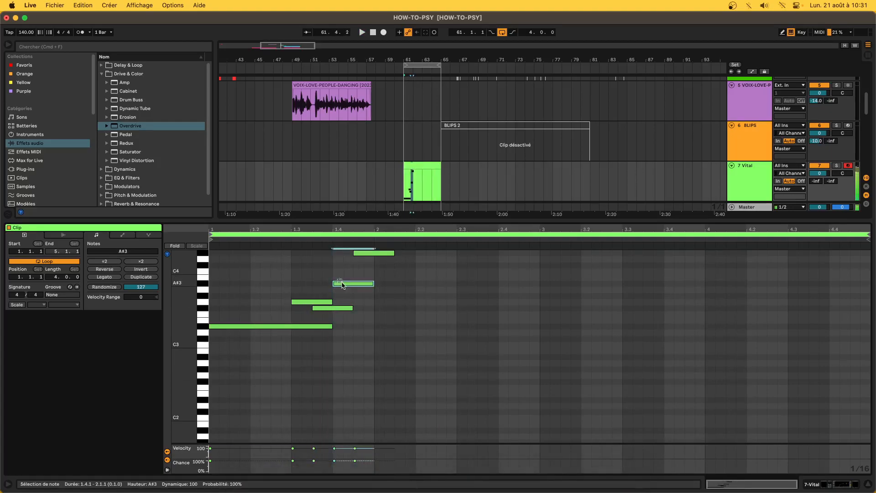
mouse_move(343, 286)
left_mouse_down()
mouse_move(362, 292)
mouse_move(352, 292)
mouse_move(352, 317)
left_mouse_up()
left_click(355, 291)
key("Delete")
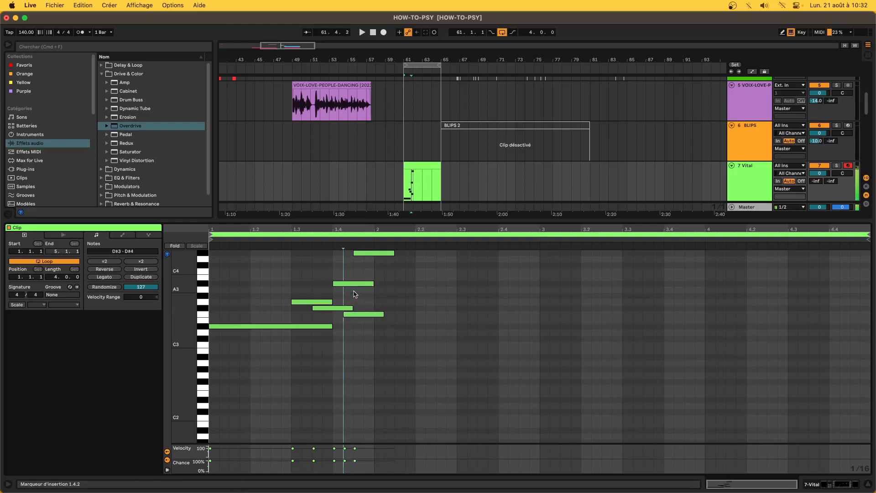
key("space")
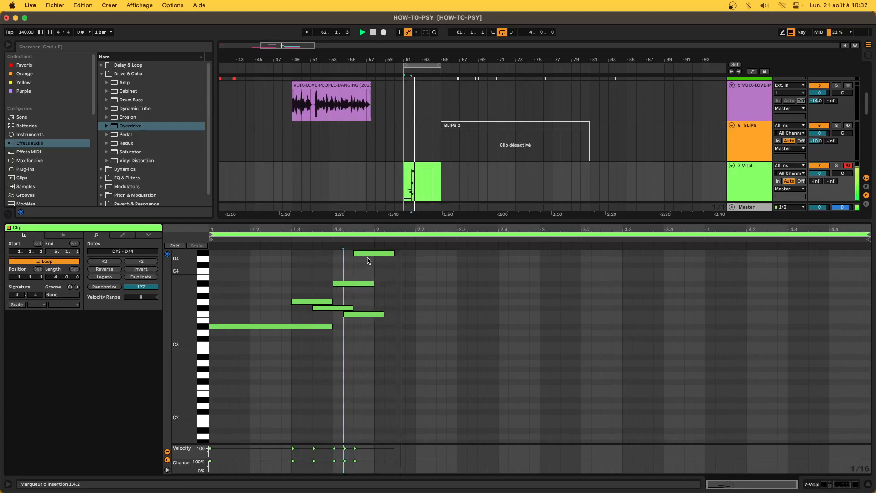
Replace the F3 note at 1.4.2 with a one-beat F#3 note at 2.1.1.
left_click_drag(348, 315, 391, 308)
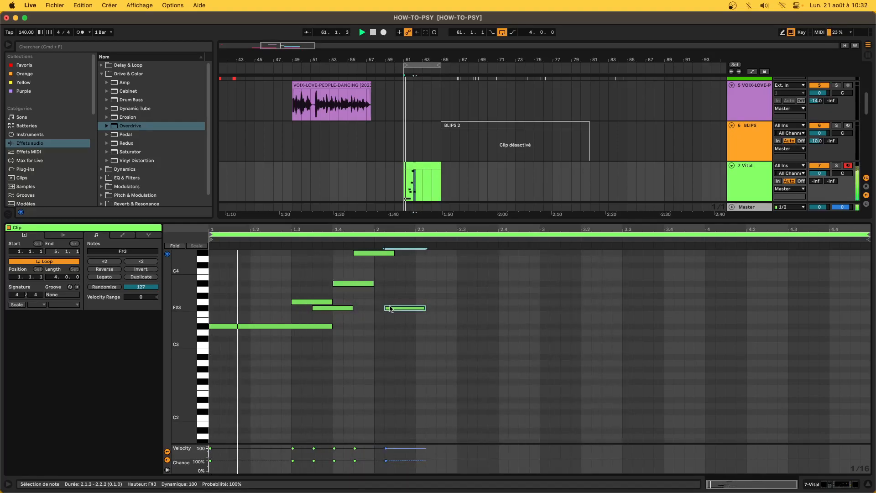
double_click(391, 309)
double_click(382, 309)
left_click_drag(385, 308, 414, 315)
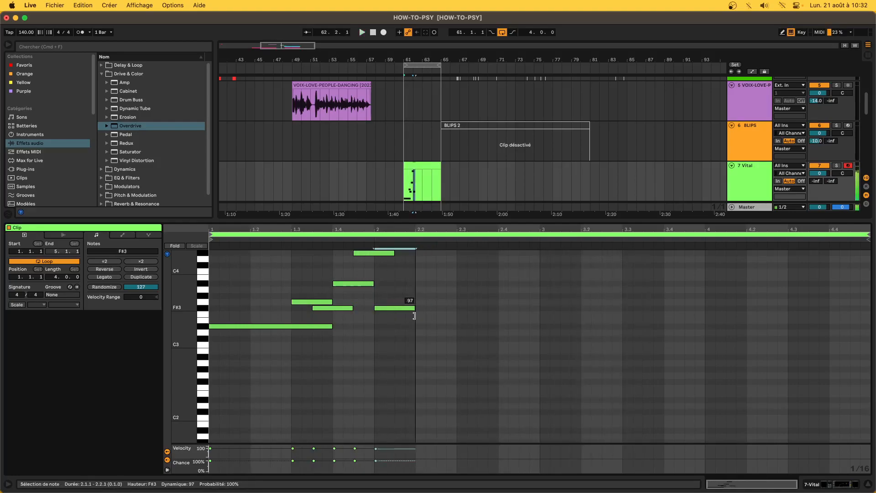
Deactivate the G3 note at 1.3.1 and the F#3 note at 1.3.3, auditioning the loop after each change.
left_click(318, 302)
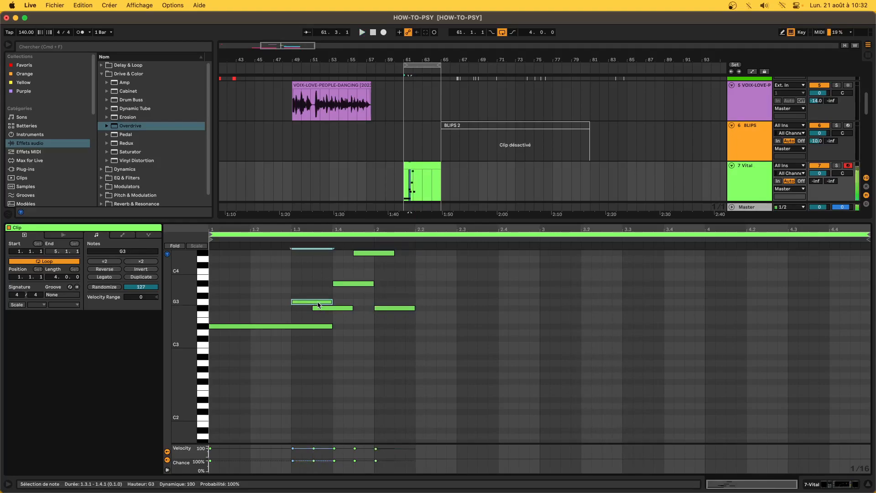
key("0")
key("space")
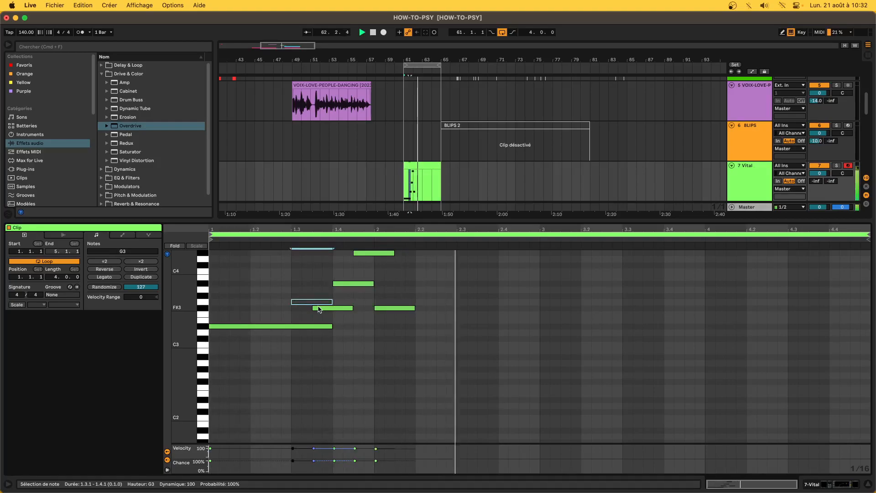
left_click(318, 309)
key("space")
key("0")
key("space")
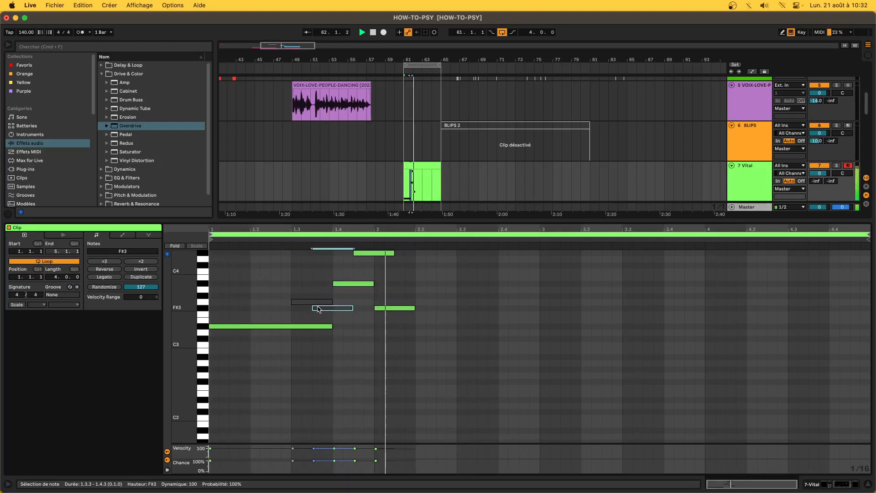
key("space")
Lengthen the F#3 note at 2.1.1 so it ends at 3.1.1.
left_click_drag(415, 308, 457, 308)
key("space")
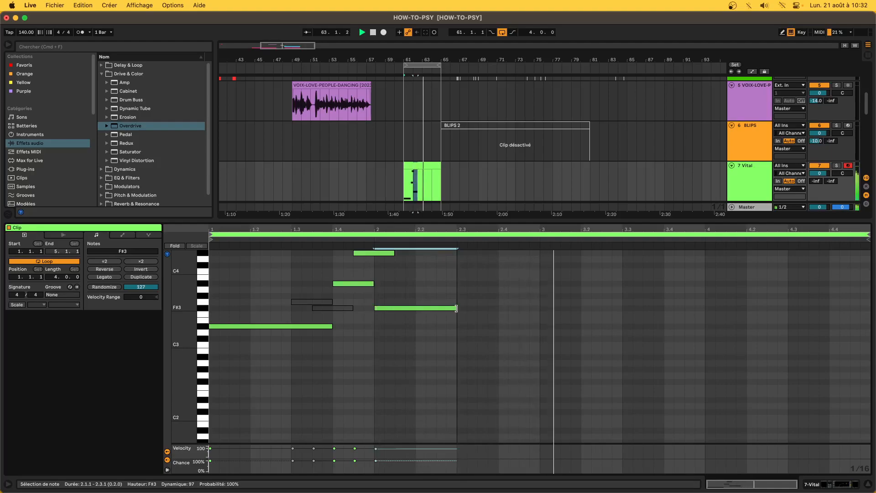
left_click_drag(456, 309, 540, 309)
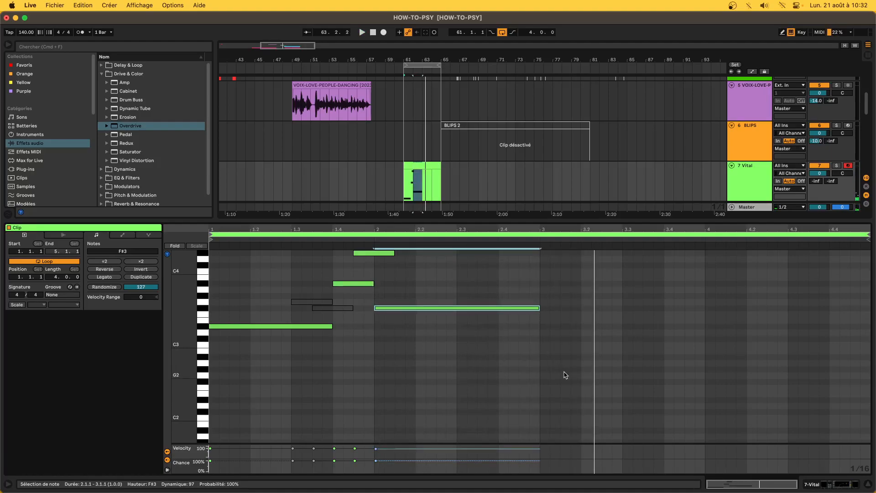
Show the track's devices and add Vital's Pitch Wheel to its configured parameters.
left_click(829, 486)
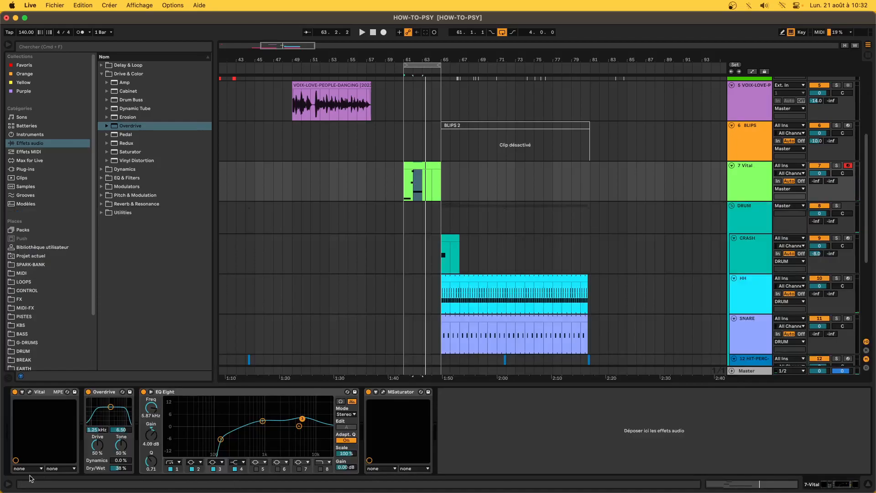
left_click(22, 392)
left_click(100, 392)
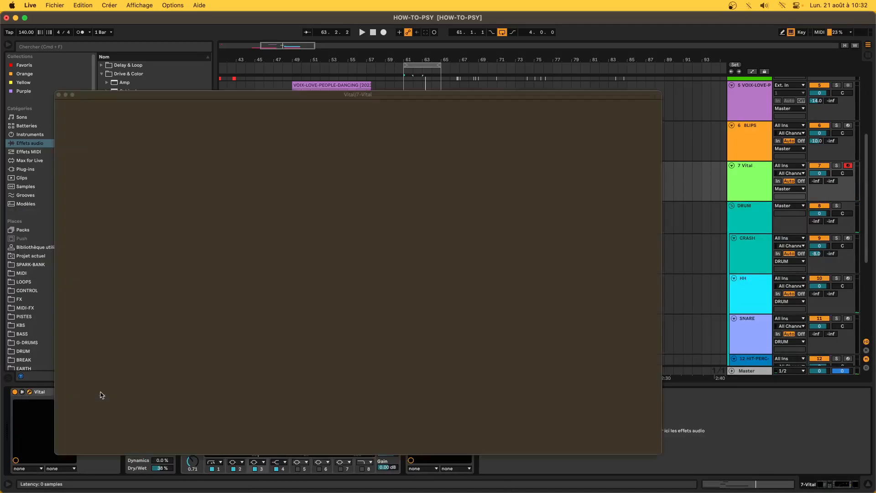
left_click(69, 440)
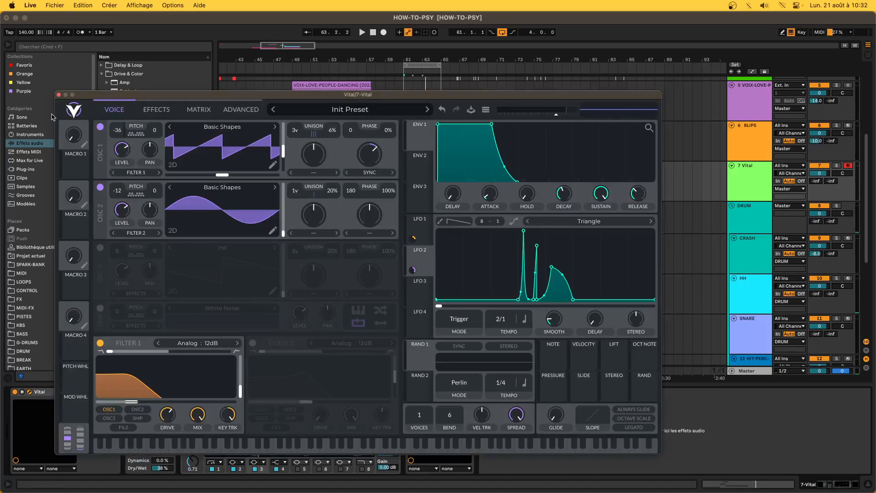
left_click(58, 94)
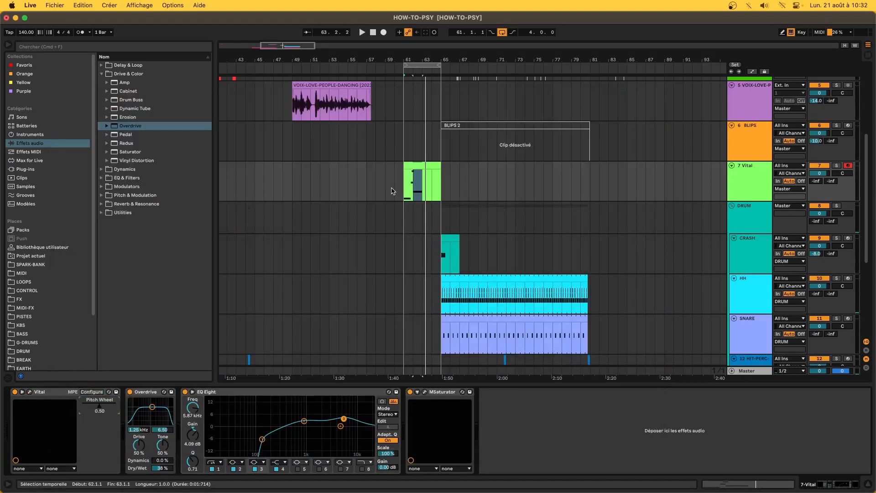
Shape a Pitch Wheel automation dip on the Vital track from 62.1.1 to 63.1.1, returning to 0.50 around 63.3, and play it.
scroll(401, 192, "up", 1)
key("a")
scroll(424, 196, "up", 3)
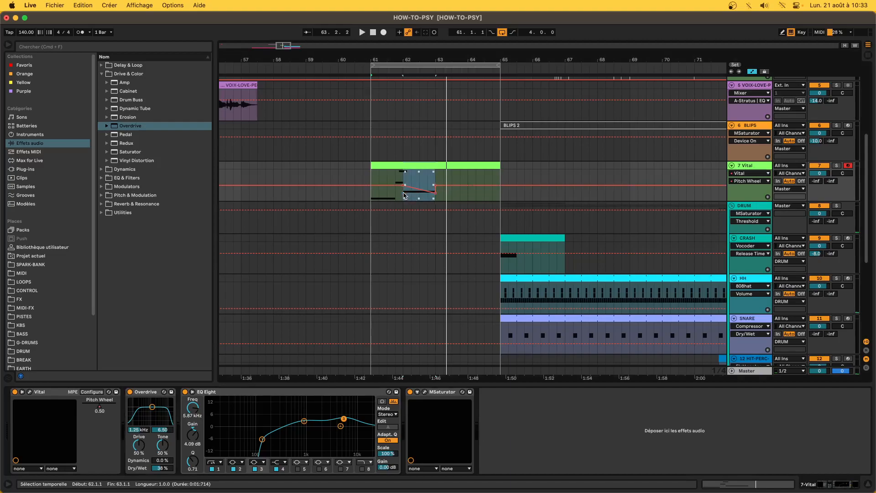
left_click(449, 185)
left_click(426, 165)
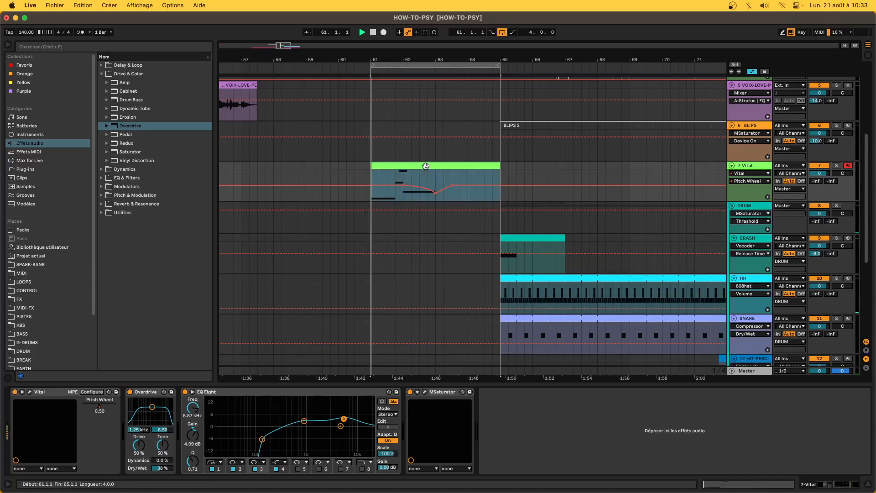
key("space")
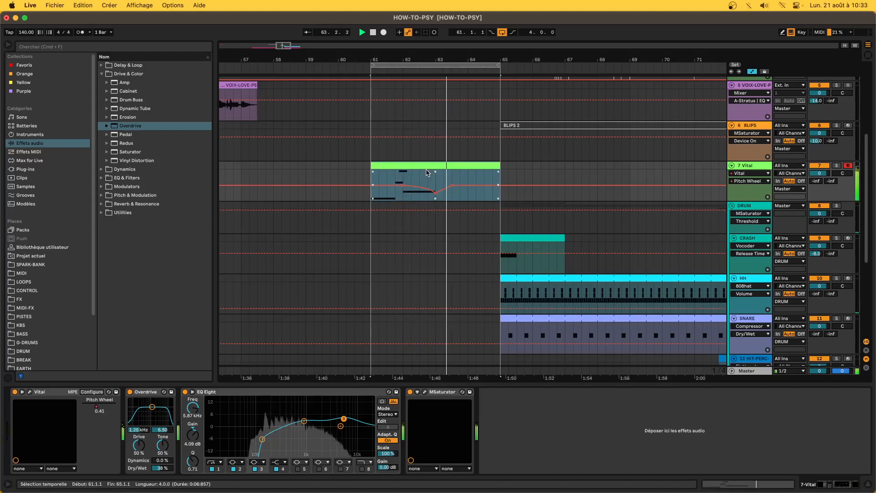
Shift the Pitch Wheel dip one bar later, falling from 63.1.1 to 64.1.1 and rising back near the end of bar 64.
left_click_drag(408, 200, 443, 185)
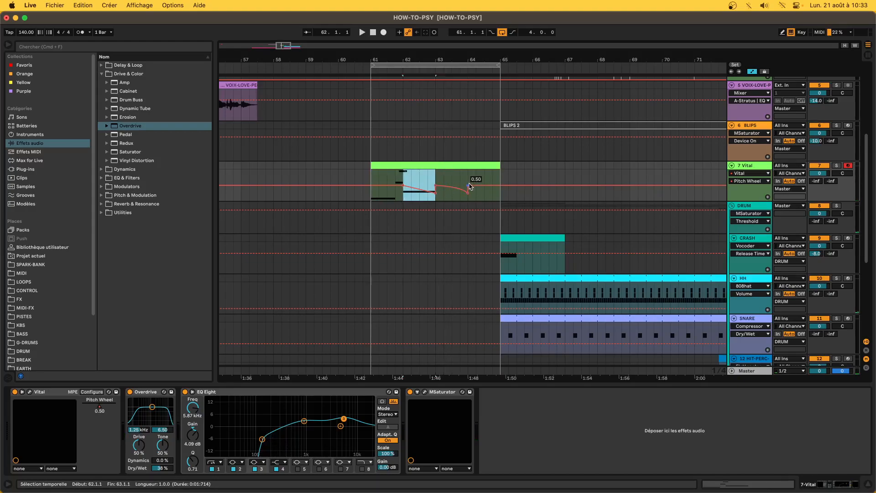
left_click(497, 188)
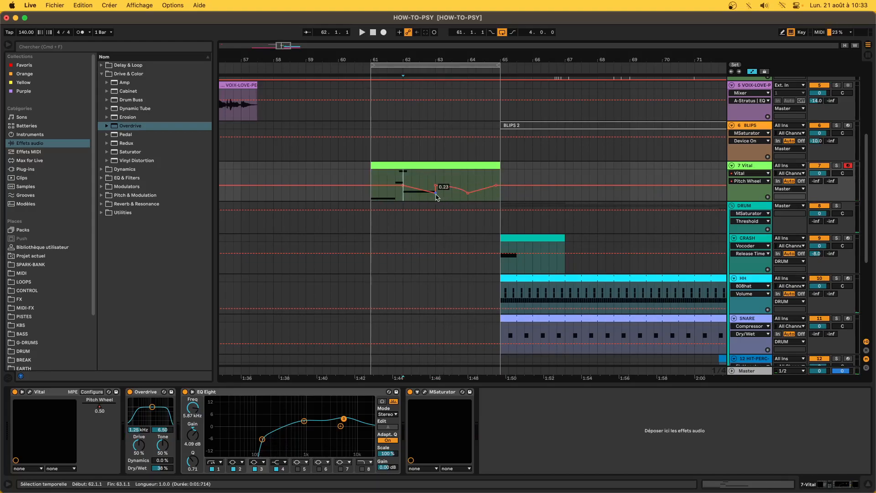
Lengthen the clip's F#3 note at 2.1.1 so it ends at 4.1.1 and play the loop.
double_click(454, 164)
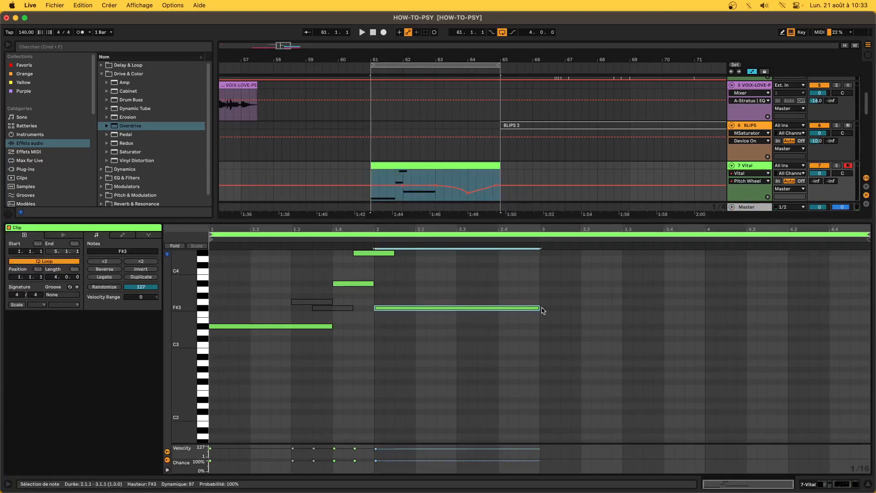
left_click_drag(537, 307, 705, 307)
key("space")
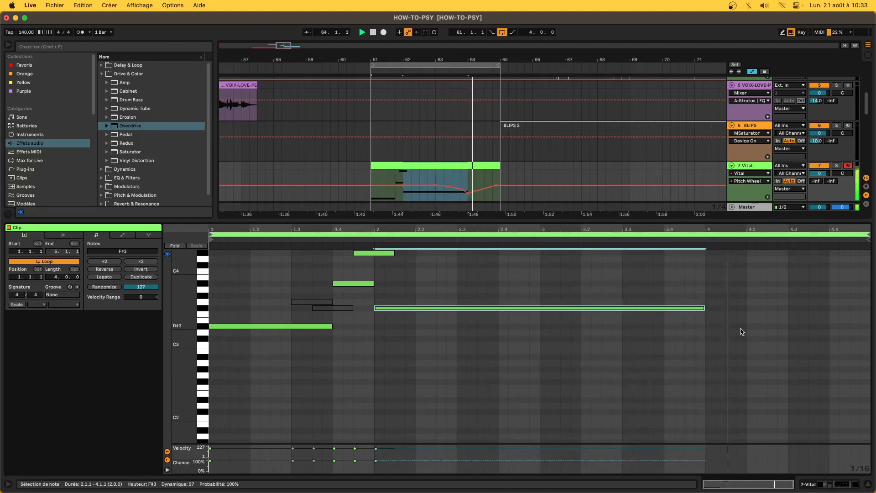
Reopen Vital, widen the base of LFO 2's second spike and set oscillator 1's unison detune to 6%.
key("shift+Tab")
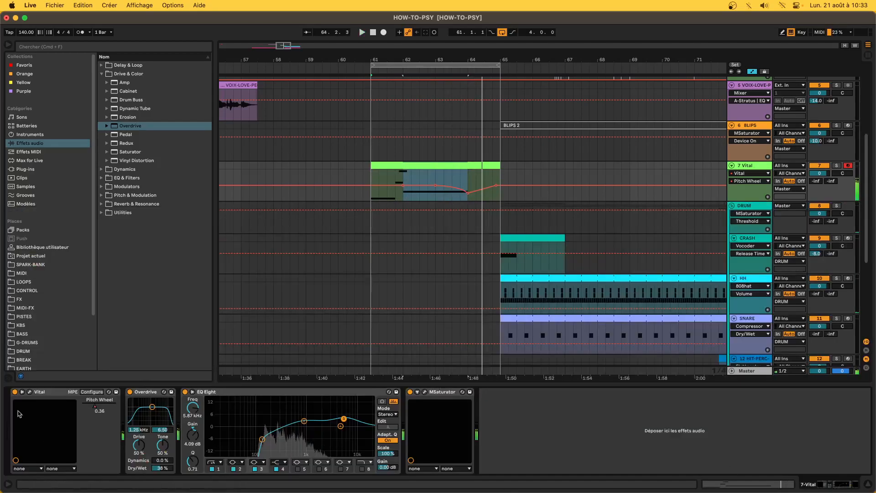
left_click(28, 391)
left_click(536, 300)
left_click_drag(533, 300, 536, 300)
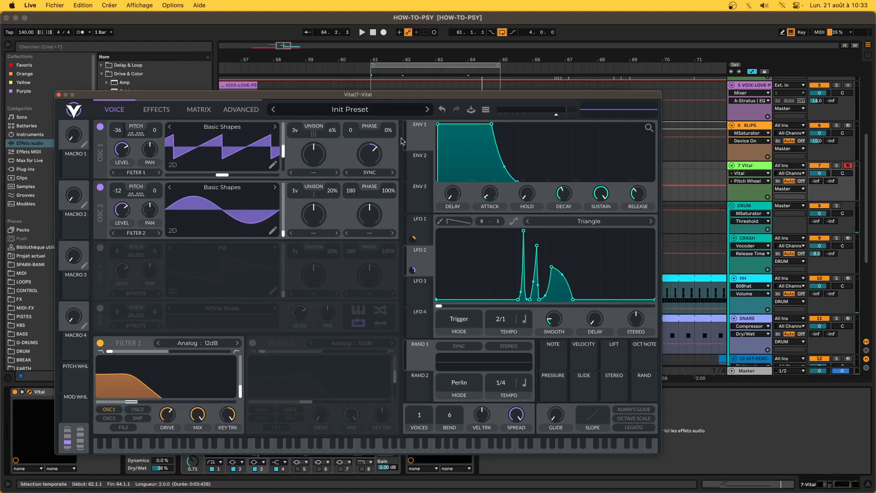
Raise oscillator 1's wavetable frame slightly while the loop plays.
key("space")
left_click(283, 158)
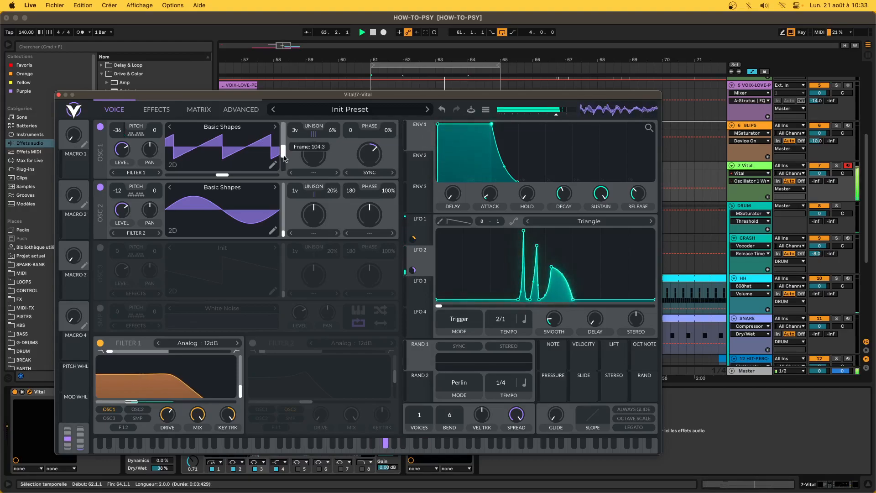
mouse_move(284, 158)
left_mouse_down()
mouse_move(285, 183)
mouse_move(283, 144)
mouse_move(285, 154)
left_mouse_up()
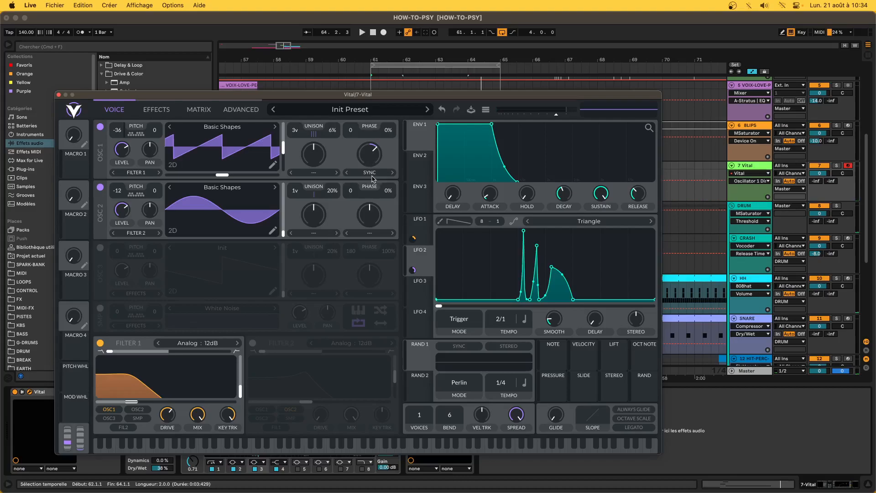
Set oscillator 1's distortion type to FM <- Osc 2 and lower its amount while the loop plays.
left_click(372, 176)
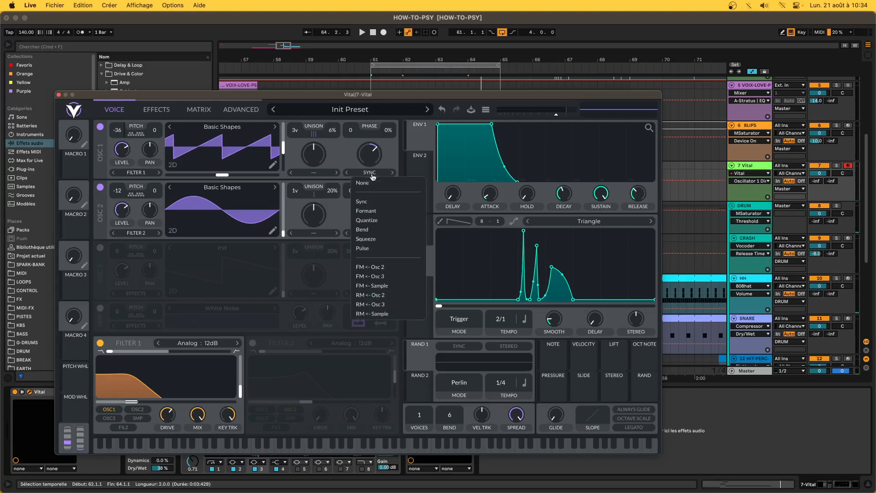
left_click(372, 266)
key("space")
mouse_move(370, 152)
left_mouse_down()
mouse_move(360, 145)
mouse_move(358, 162)
left_mouse_up()
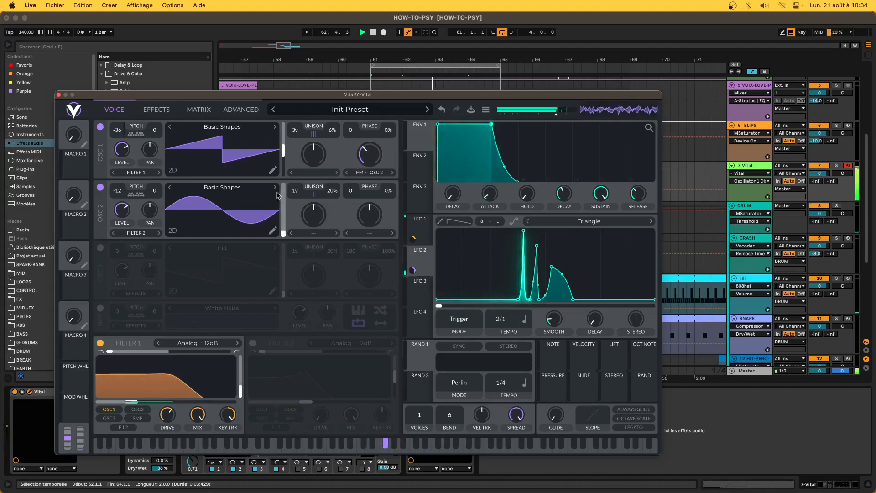
Try the Quad Saw wavetable in oscillator 2 with a raised frame and the transpose at -24.
left_click(260, 187)
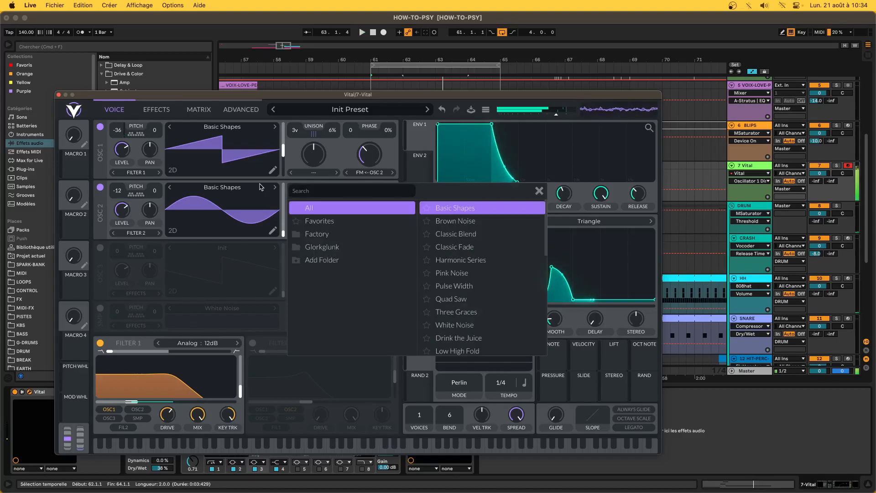
left_click(490, 298)
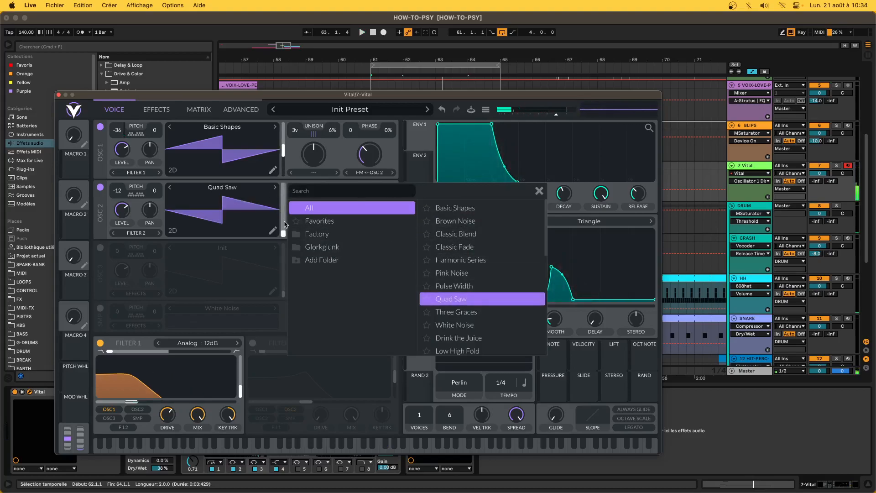
left_click_drag(285, 200, 278, 147)
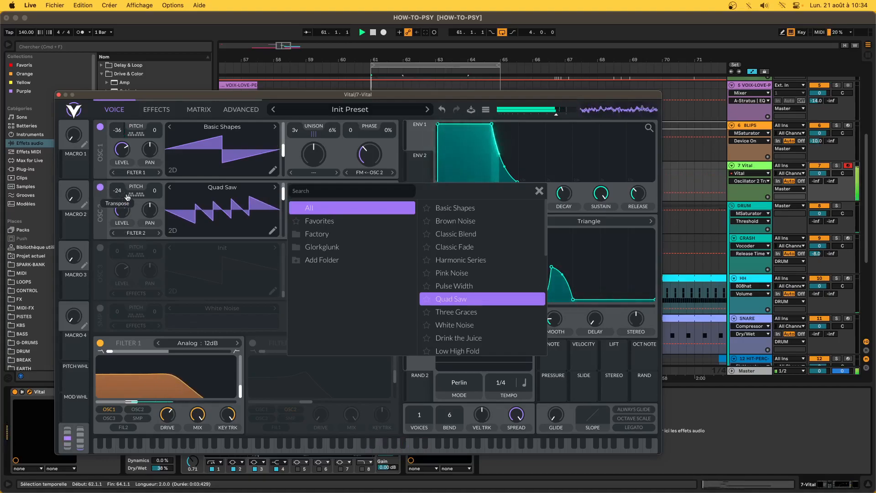
Load the Water Razor wavetable into oscillator 2, set its frame to about 32 and close the wavetable browser.
scroll(479, 321, "down", 1)
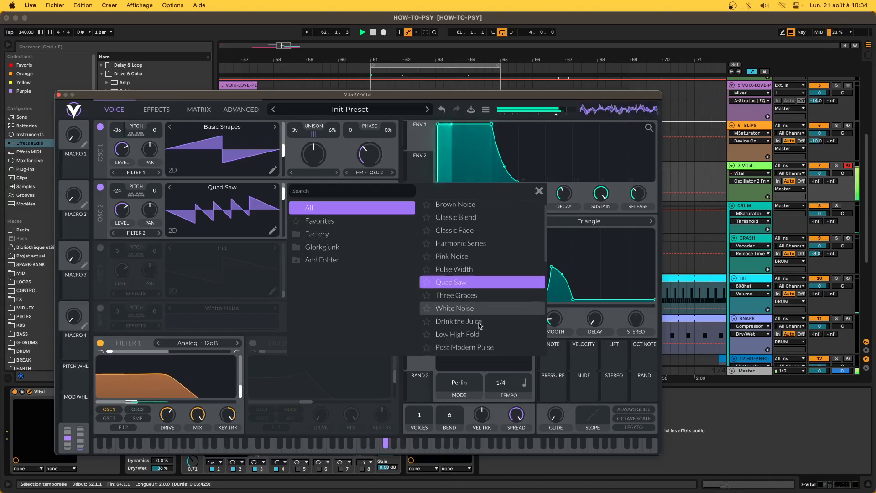
scroll(479, 323, "down", 5)
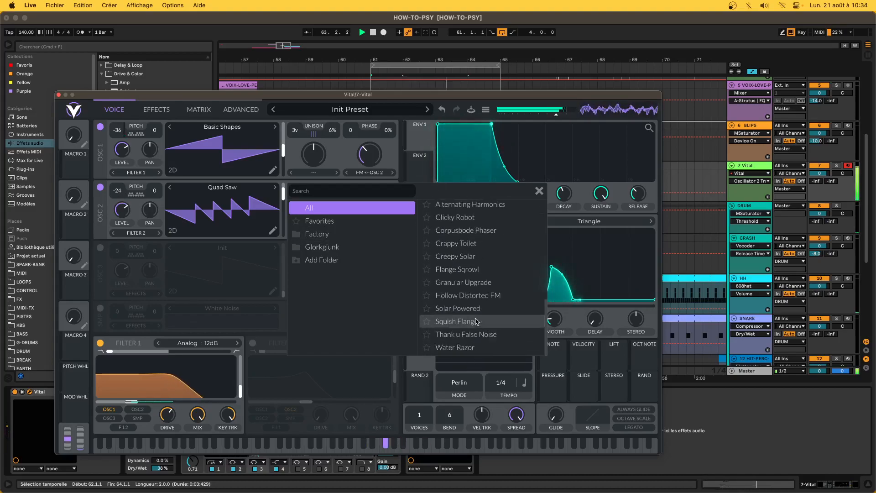
left_click(474, 346)
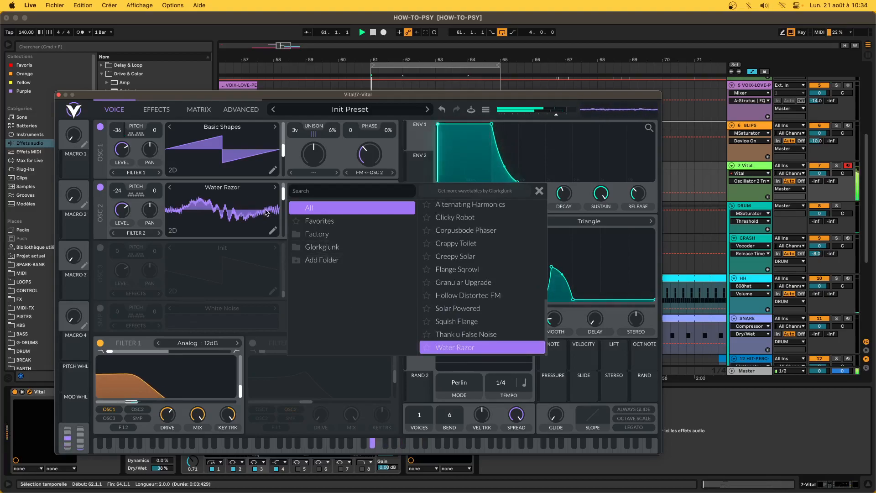
left_click_drag(283, 195, 283, 231)
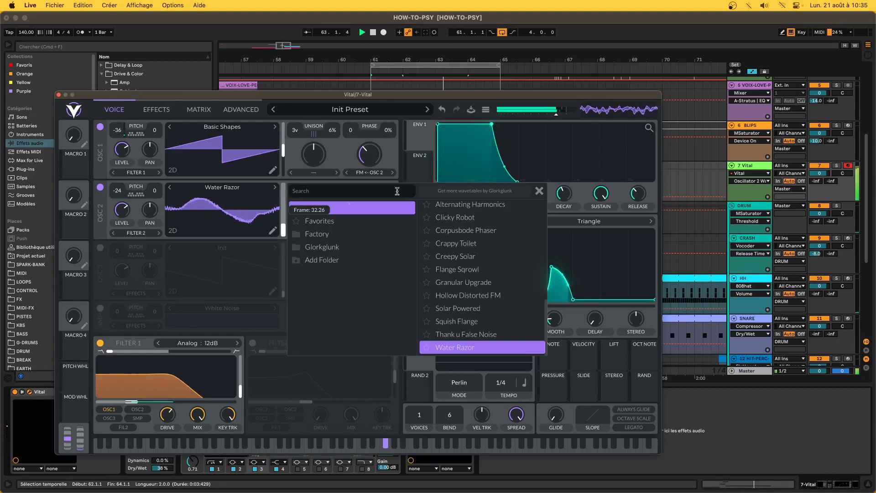
left_click(539, 191)
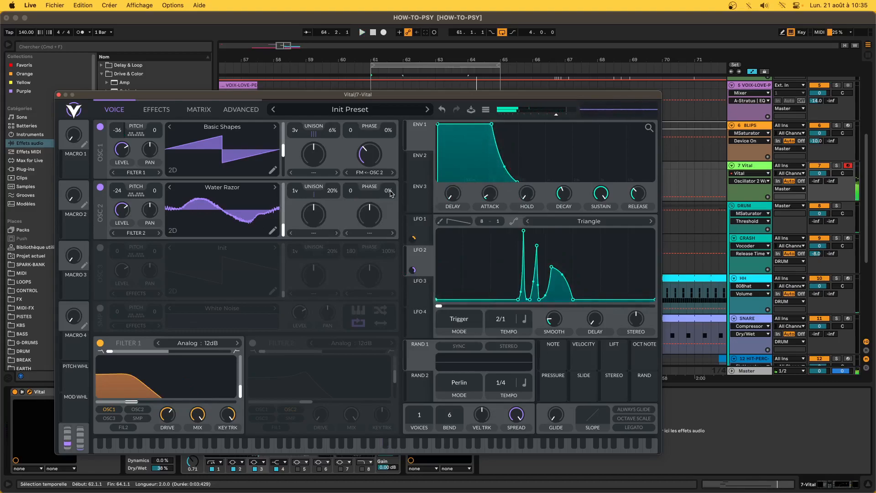
Audition higher and lower FM amounts on oscillator 1 while the loop plays.
key("space")
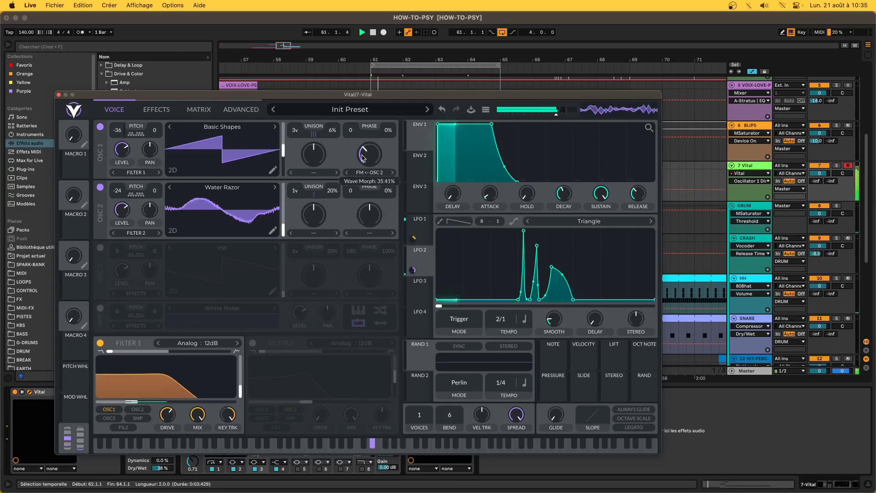
scroll(363, 157, "up", 3)
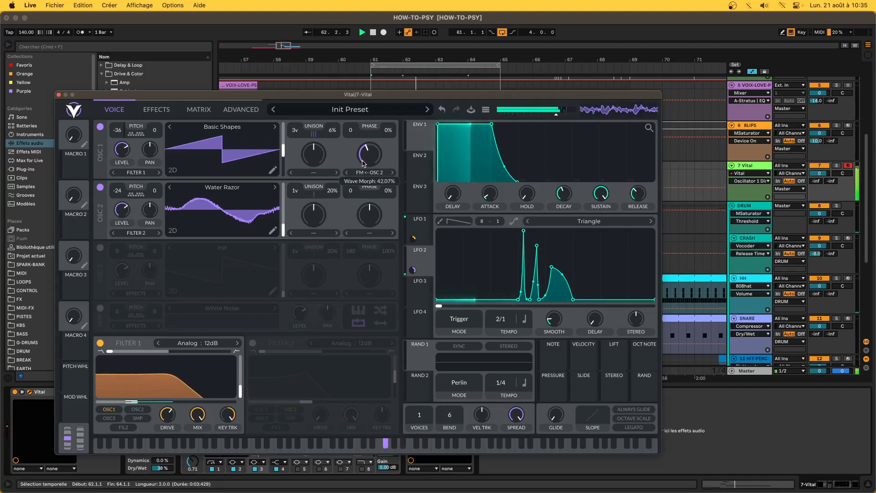
scroll(363, 157, "down", 3)
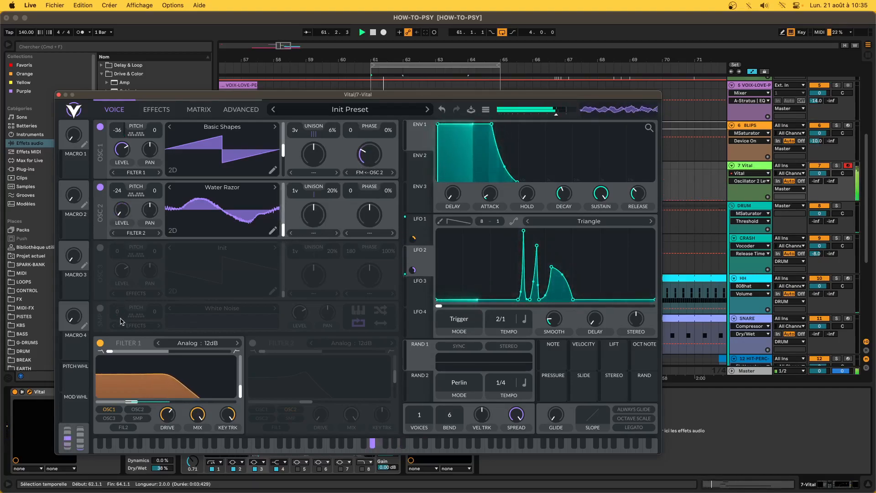
left_click_drag(369, 155, 295, 229)
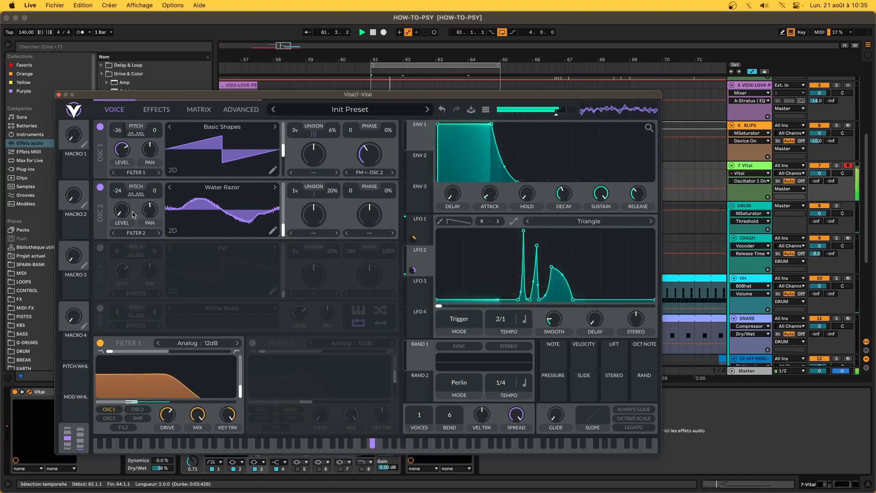
Raise oscillator 2's level while listening and turn it back down to zero.
mouse_move(123, 201)
left_click_drag(123, 201, 122, 165)
left_click_drag(121, 205, 118, 242)
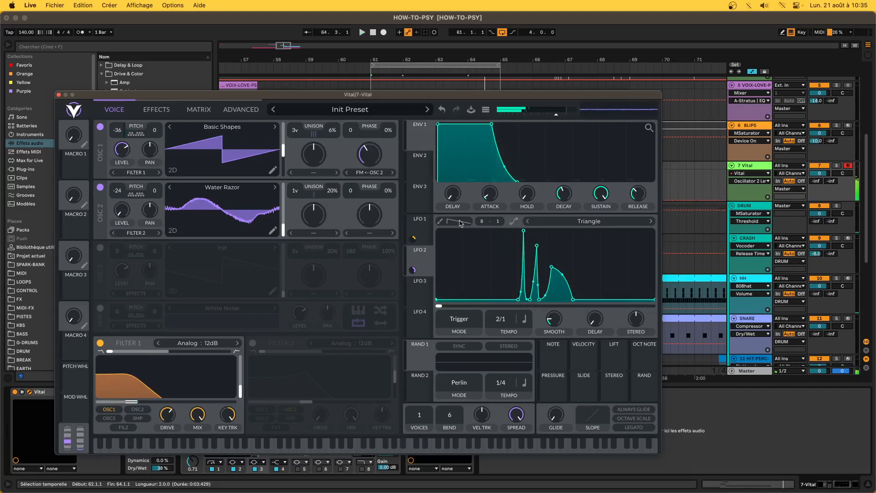
Try modulating oscillator 2's level with LFO 1, adjust the modulation amount and remove the modulation.
left_click(422, 228)
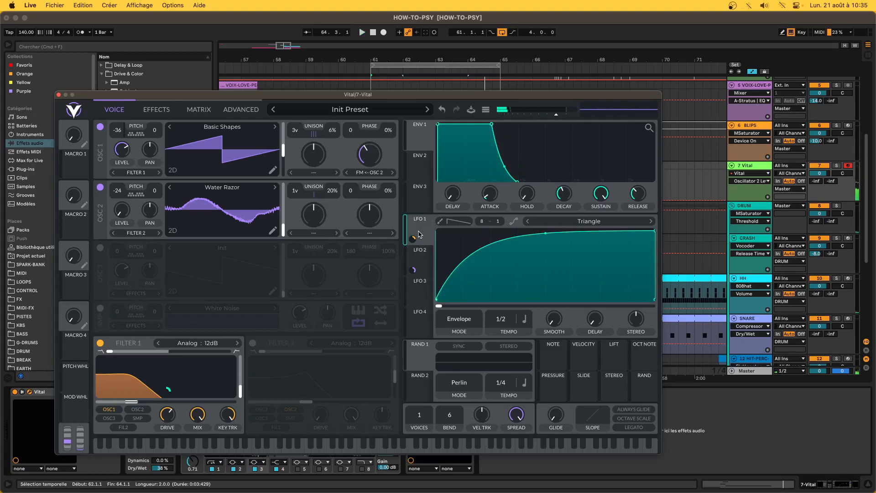
left_click_drag(414, 237, 117, 218)
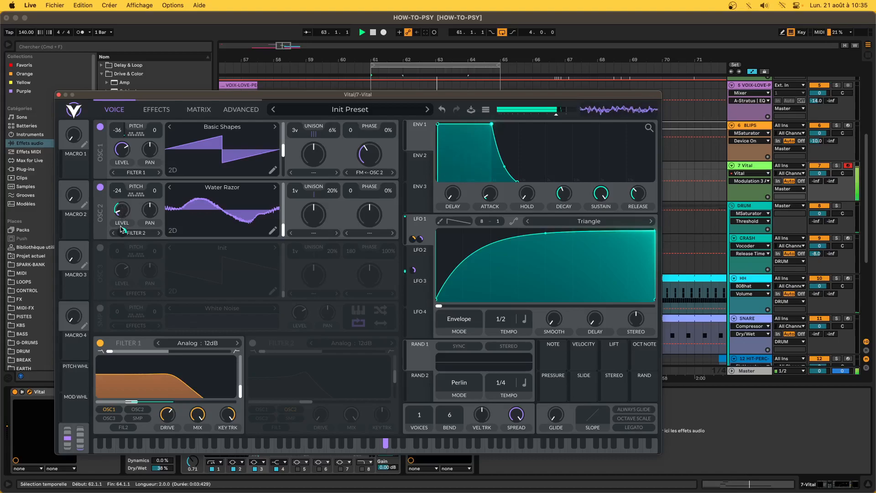
mouse_move(123, 234)
left_mouse_down()
mouse_move(123, 246)
mouse_move(123, 219)
mouse_move(123, 233)
left_mouse_up()
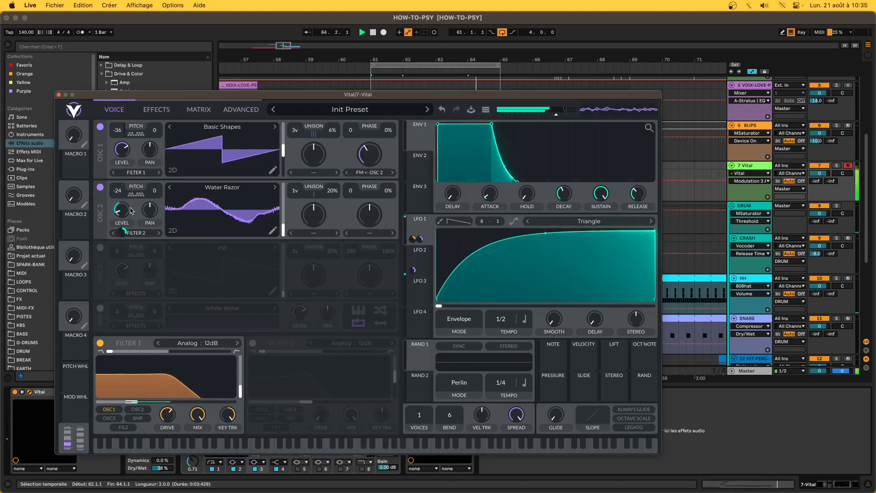
mouse_move(122, 233)
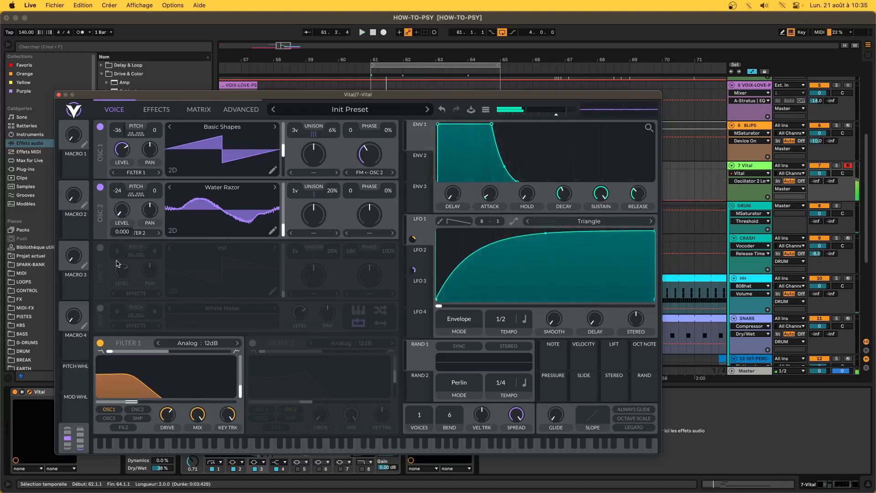
Raise oscillator 2's level with its transpose at -36 and increase oscillator 1's FM amount to about 46%.
left_click_drag(116, 245, 121, 214)
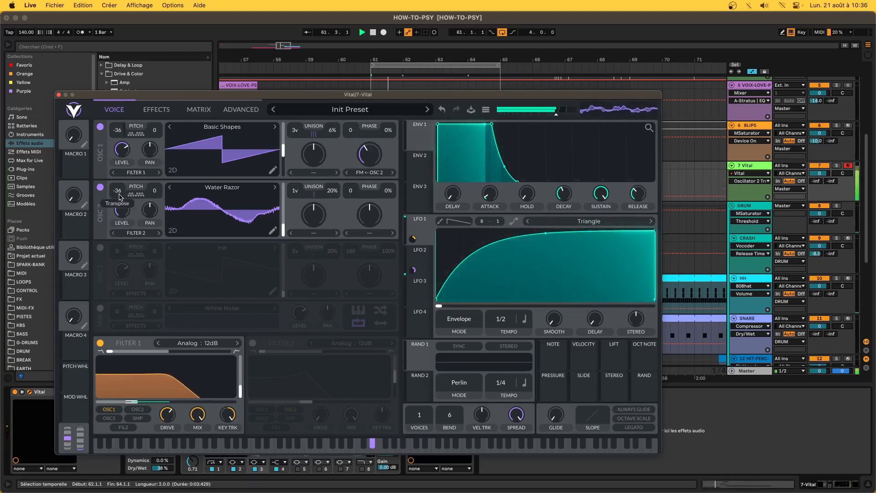
key("space")
mouse_move(369, 154)
left_mouse_down()
mouse_move(374, 186)
mouse_move(374, 113)
mouse_move(374, 141)
left_mouse_up()
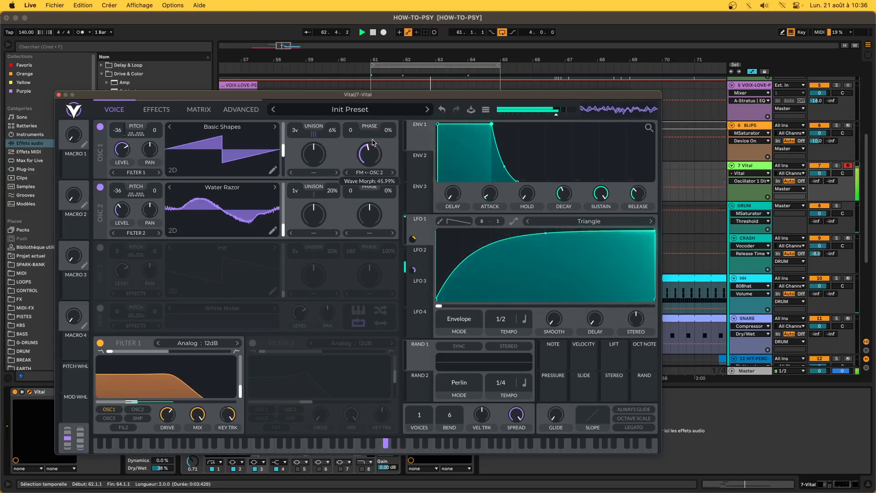
Set oscillator 2's distortion type to Sync with an amount of about 54% and close the Vital window.
left_click(392, 233)
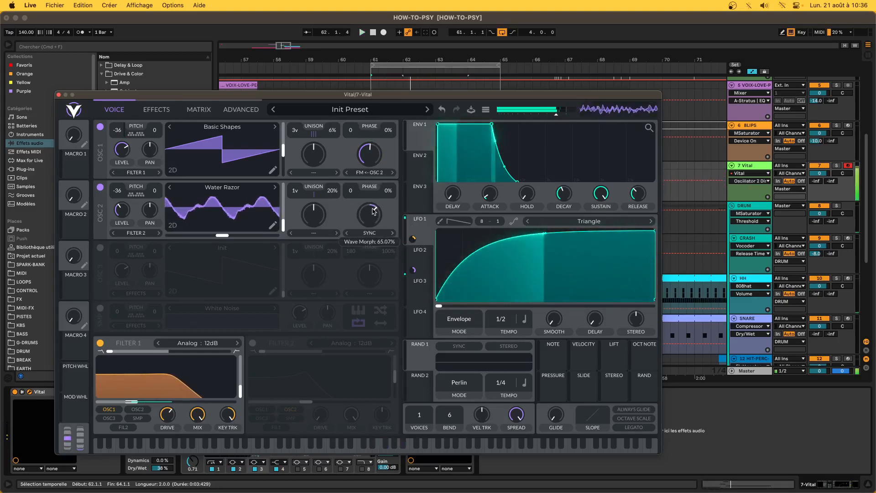
mouse_move(373, 215)
left_mouse_down()
mouse_move(372, 201)
mouse_move(372, 213)
left_mouse_up()
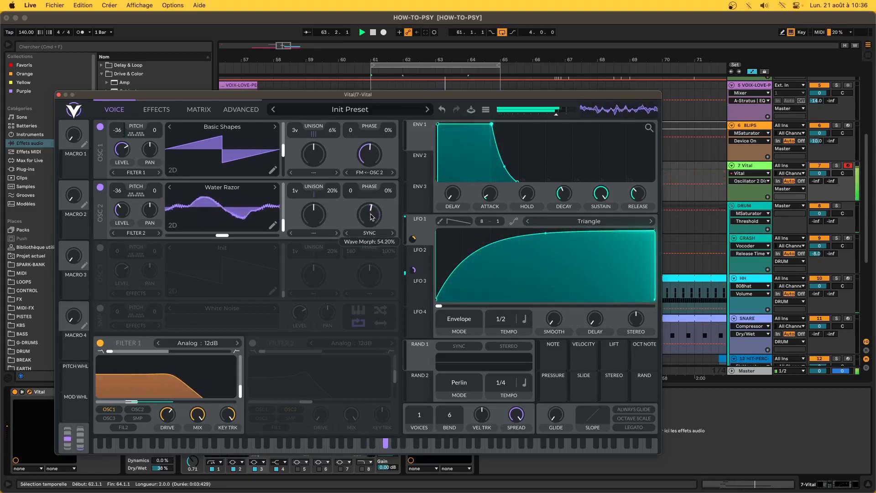
left_click(59, 95)
key("space")
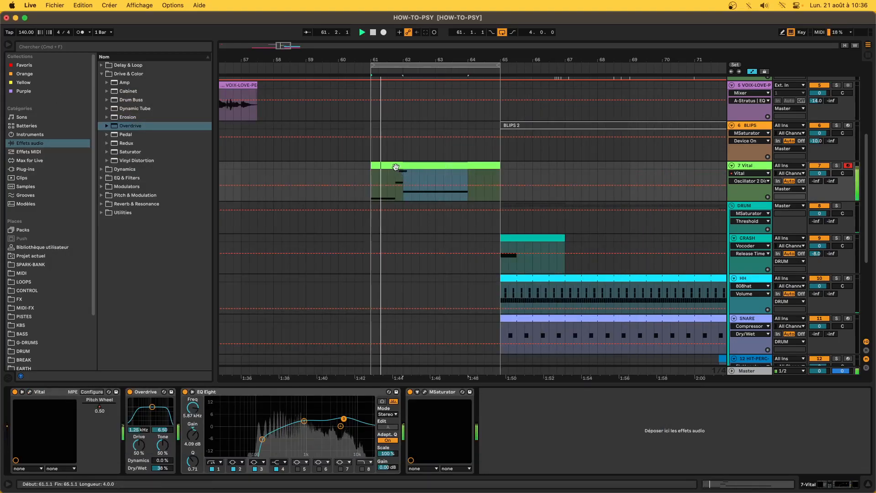
Automate oscillator 2's distortion amount in the Vital clip, curving from 0.50 at 61.1 up to a 1.00 peak and back to 0.50 at 61.4.
left_click(395, 166)
key("space")
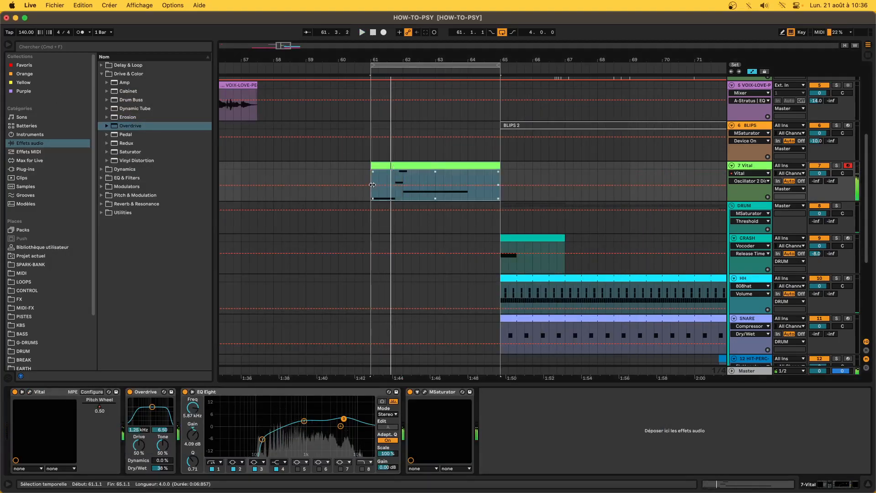
left_click_drag(370, 177, 388, 177)
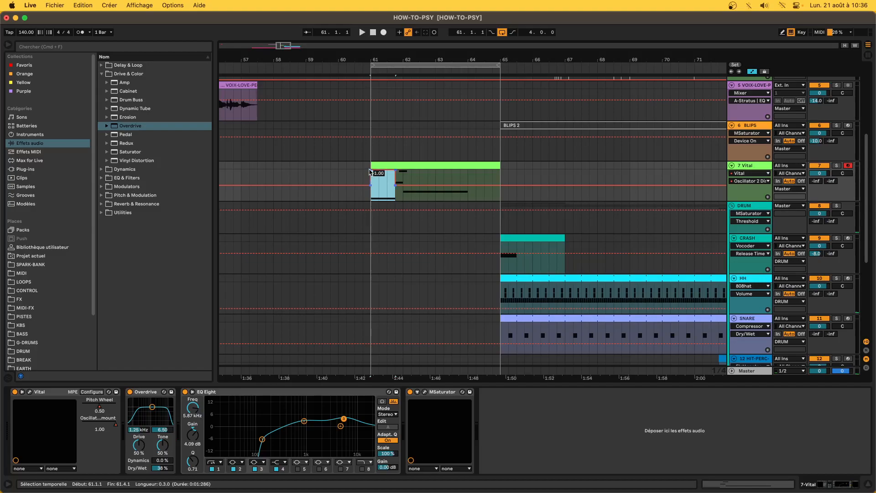
left_click(370, 172)
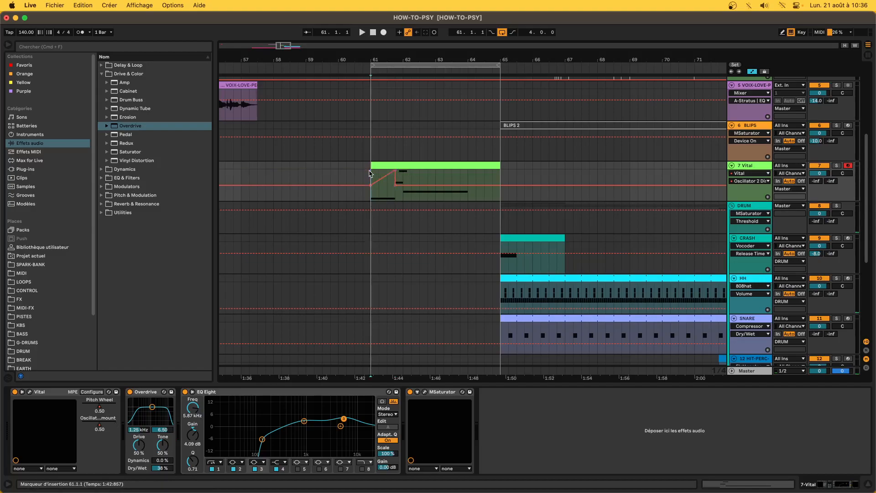
scroll(369, 174, "up", 5)
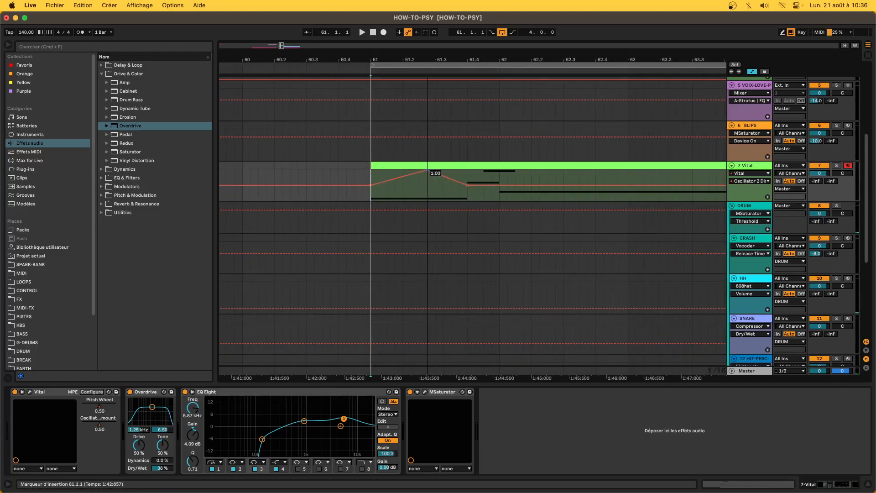
left_click(399, 206)
scroll(395, 207, "down", 5)
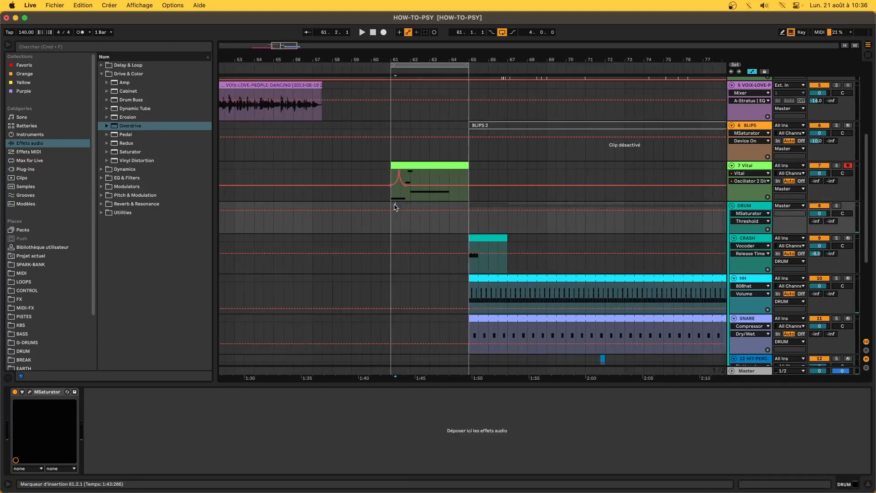
Move the 1.00 peak of the distortion automation to 61.2 and play the clip from its start.
left_click(406, 165)
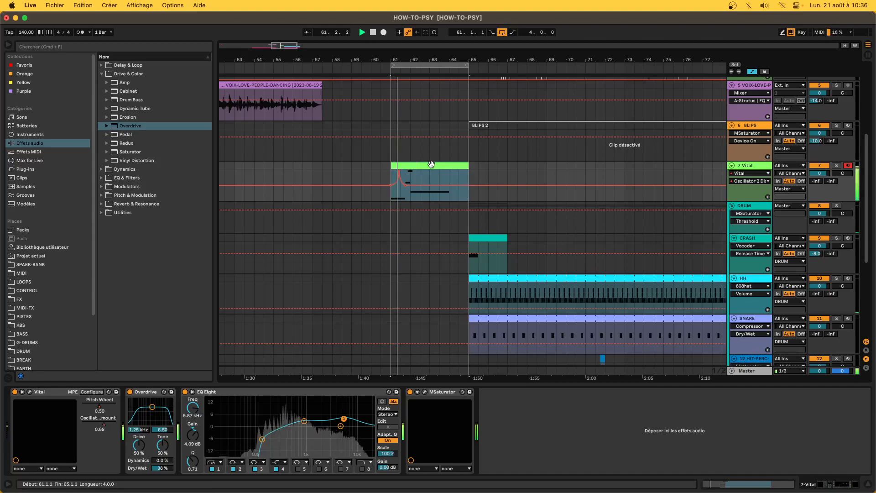
key("z")
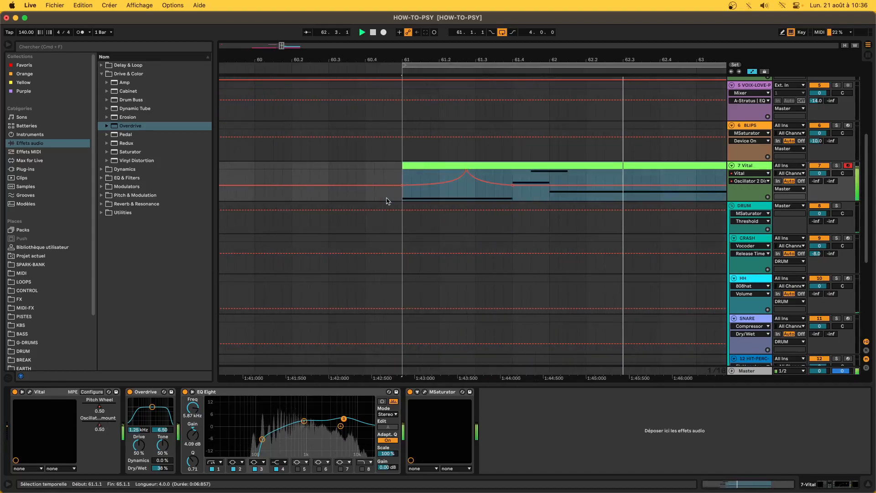
left_click(471, 177)
key("space")
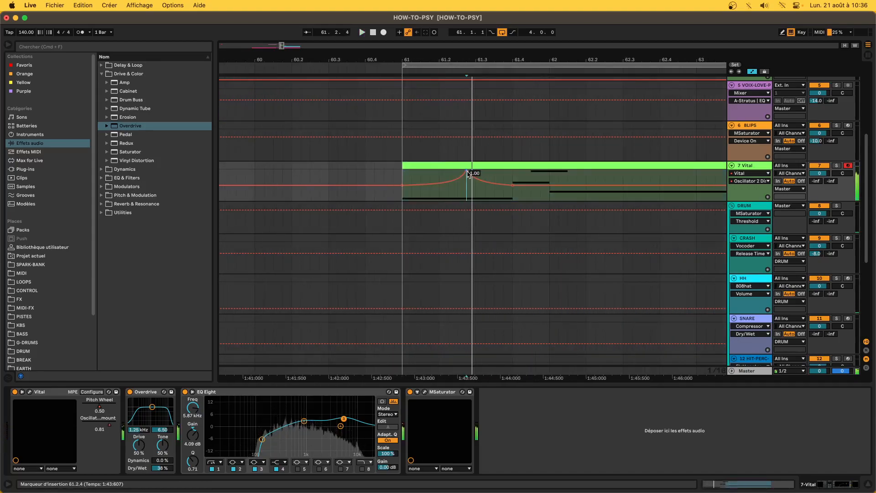
key("space")
mouse_move(448, 170)
left_mouse_down()
mouse_move(430, 170)
mouse_move(439, 171)
left_mouse_up()
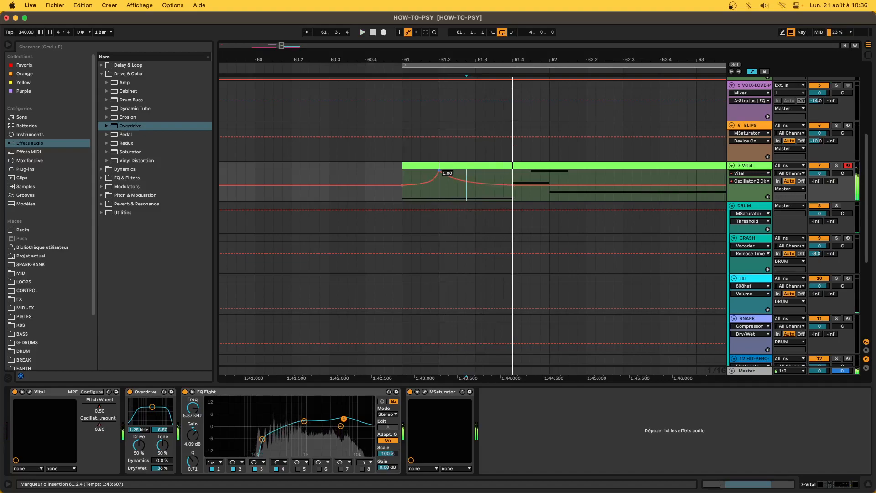
key("space")
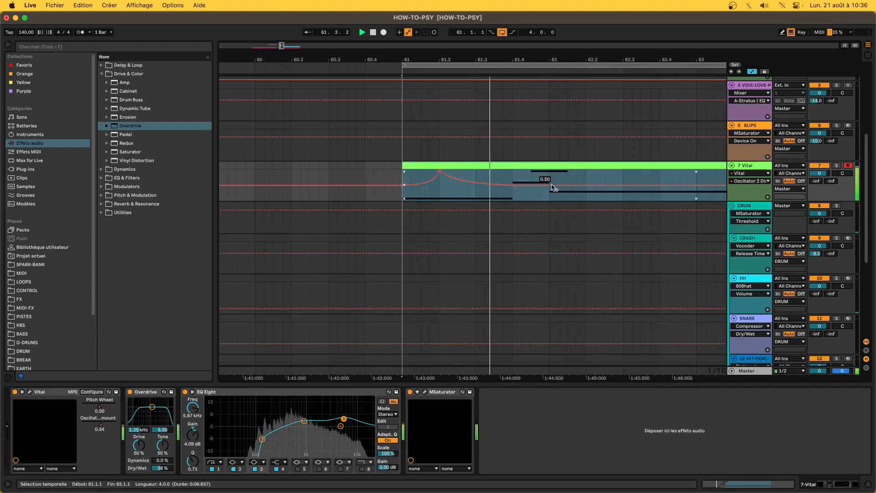
Dip the distortion automation to its minimum at 61.4, return it to 0.50 at bar 62 and curve the falling segment.
key("space")
key("space")
mouse_move(512, 184)
left_mouse_down()
mouse_move(512, 199)
mouse_move(498, 189)
left_mouse_up()
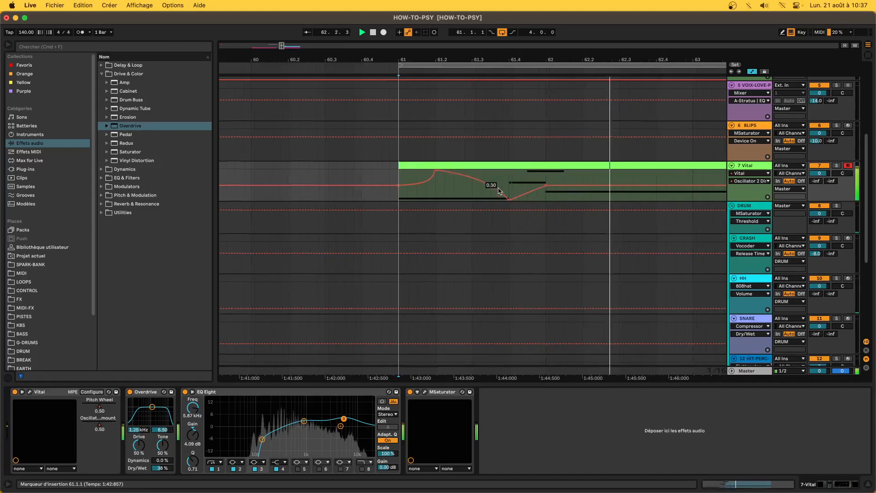
Ramp the distortion automation down from 0.50 at bar 62 to 0.00 at bar 64.
scroll(500, 191, "right", 3)
scroll(500, 191, "down", 5)
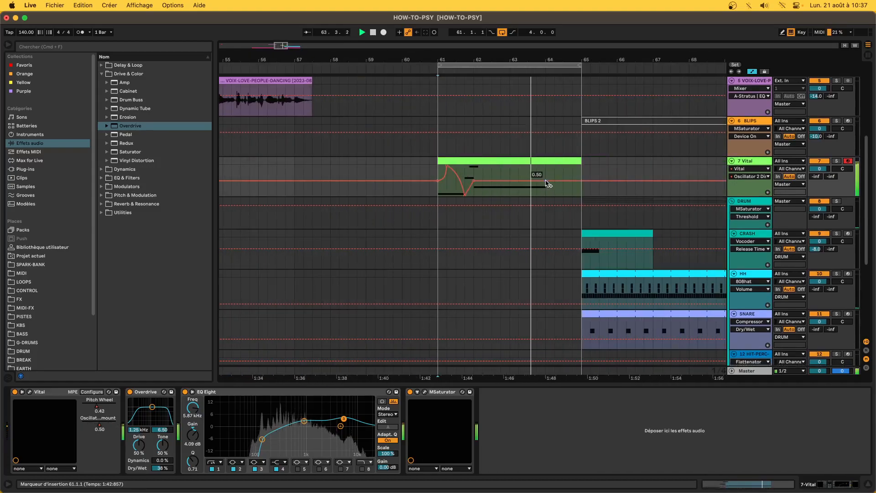
left_click_drag(548, 183, 546, 195)
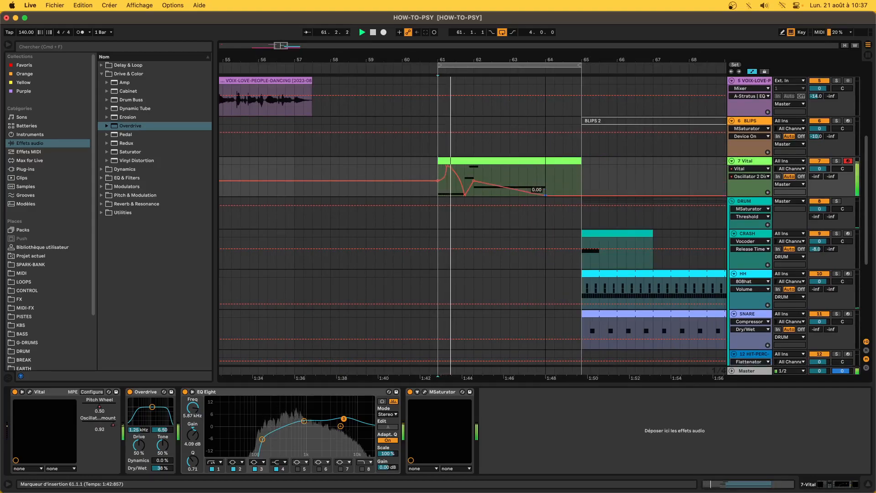
Move the distortion automation point at bar 62 to bar 63 with a value of 0.60 and play the clip from its start.
left_click_drag(478, 183, 509, 178)
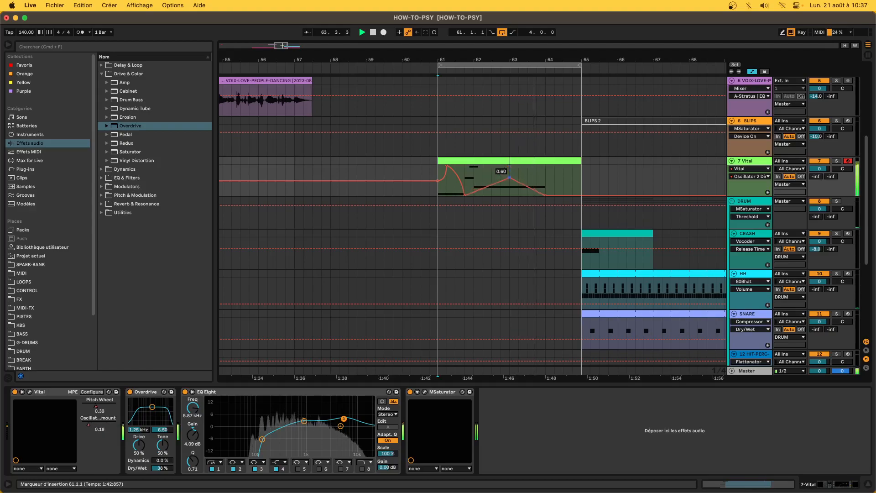
left_click(473, 179)
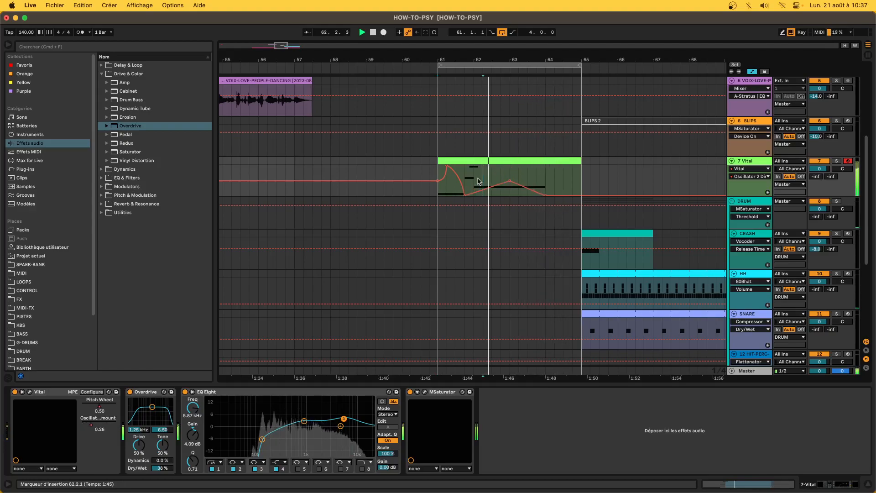
left_click(440, 161)
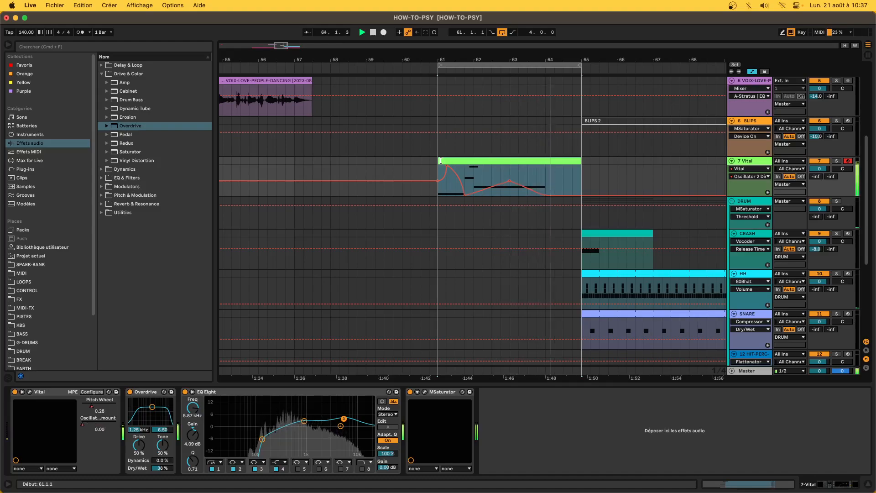
Try transposing Vital's oscillators 1 and 2 to -12 during playback and return both to -36.
left_click(30, 392)
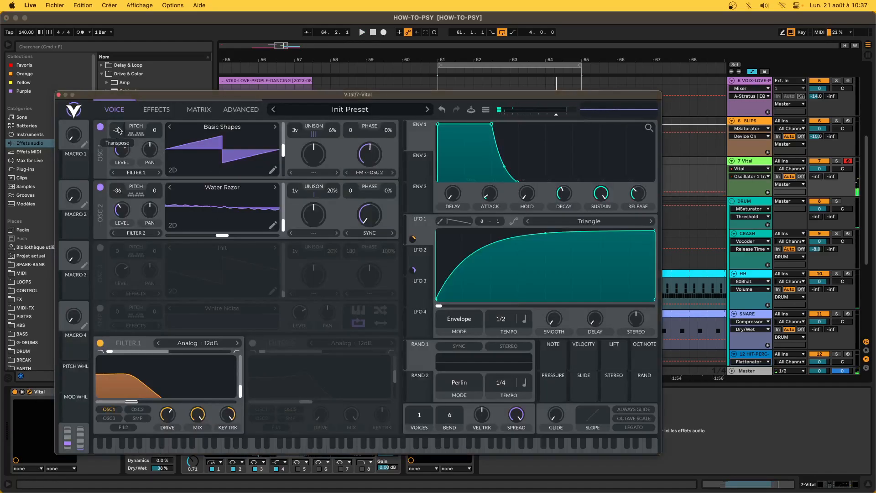
key("space")
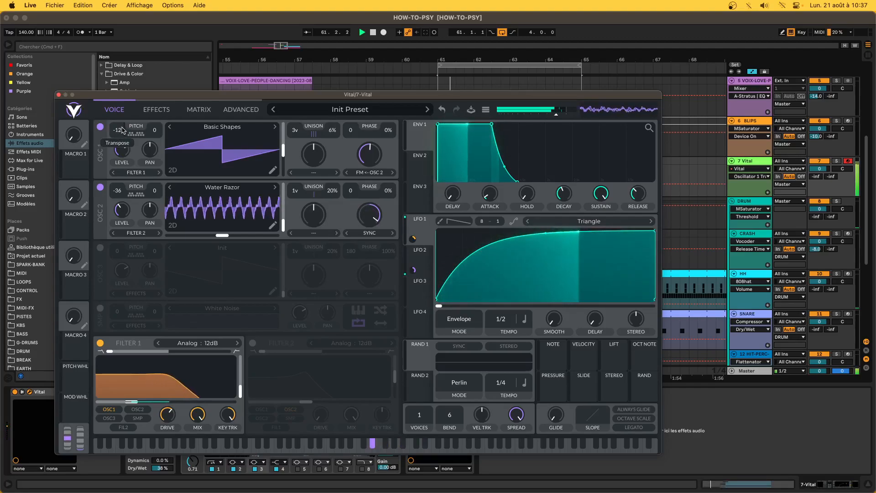
left_click_drag(120, 131, 121, 138)
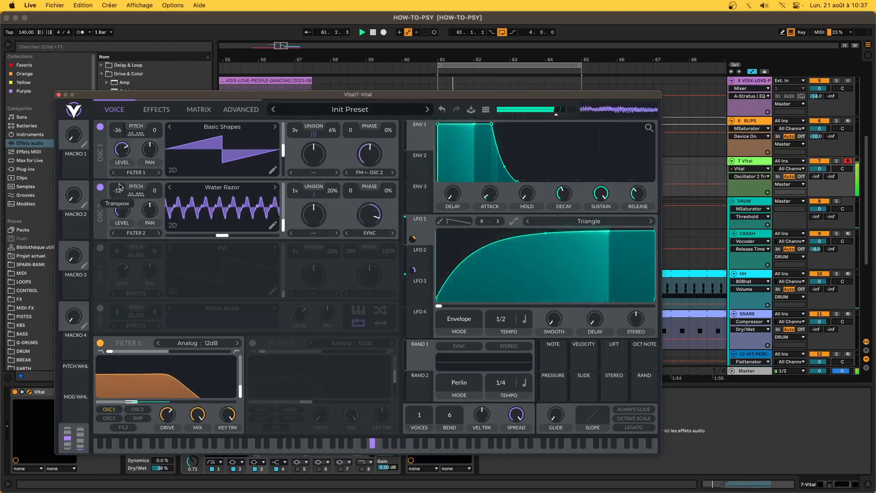
left_click_drag(119, 195, 119, 199)
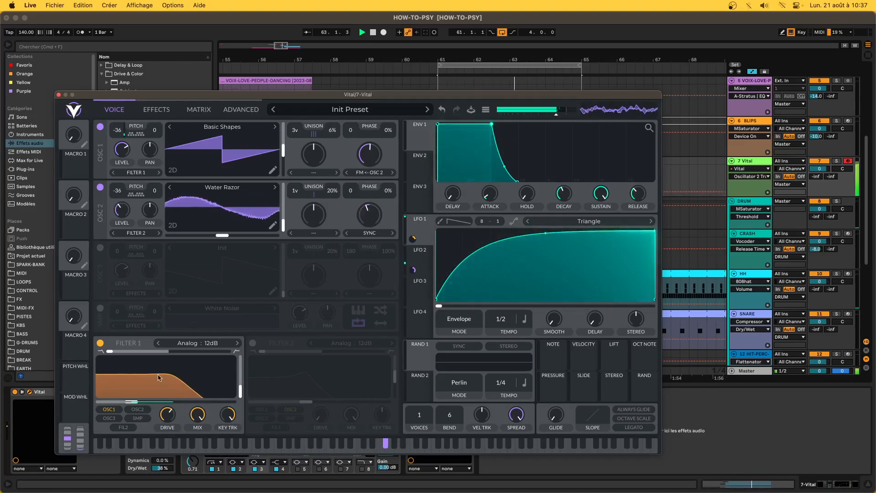
Compare the sound without Filter 1, increase LFO 1's modulation of its cutoff and fine-tune the cutoff.
left_click(100, 343)
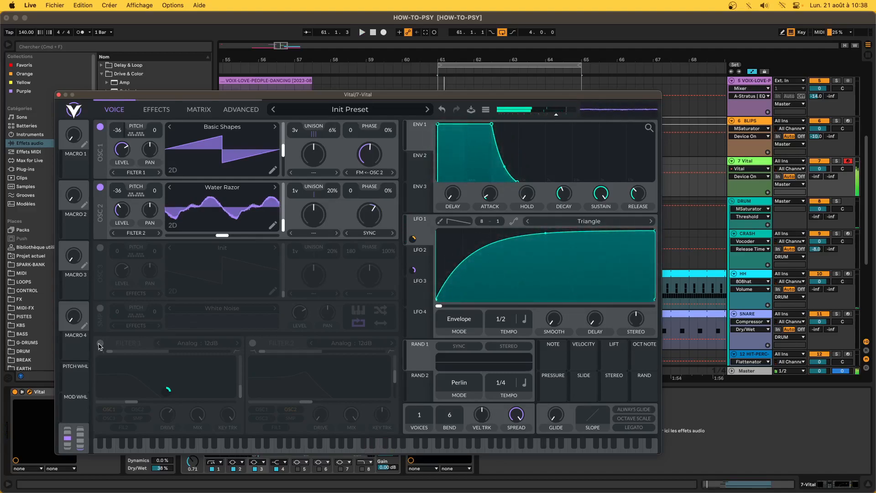
left_click(99, 343)
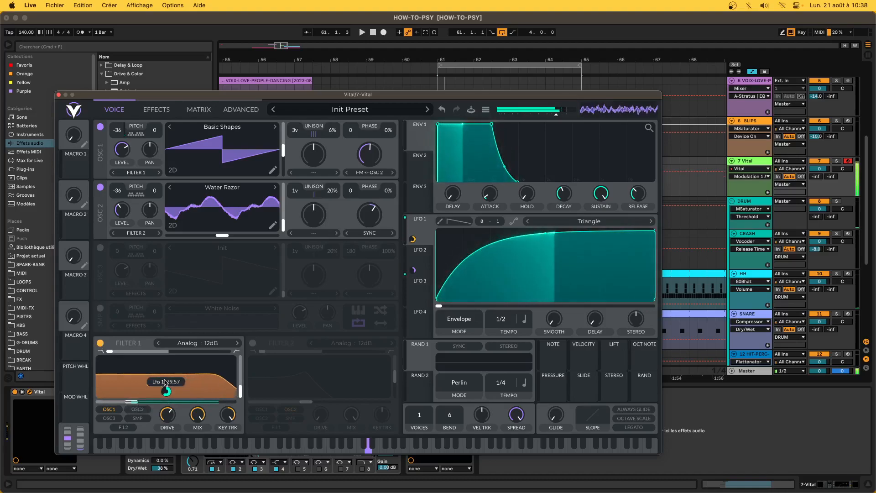
mouse_move(145, 402)
left_mouse_down()
mouse_move(128, 403)
mouse_move(135, 402)
left_mouse_up()
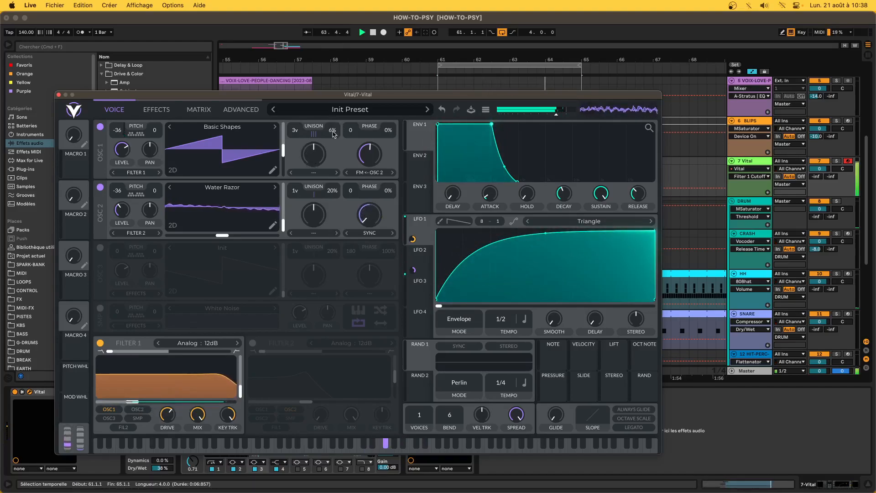
Set oscillator 1's unison to 5 voices with 3% detune while the clip plays.
key("space")
left_click_drag(334, 181, 292, 168)
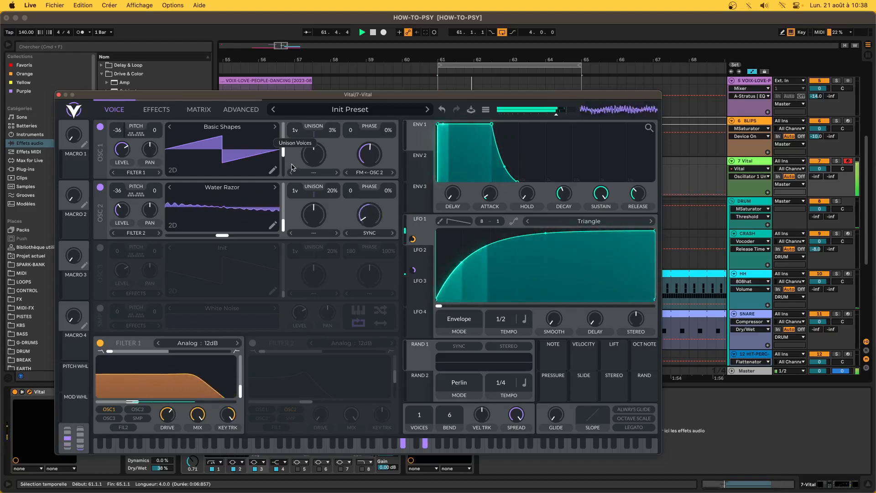
left_click_drag(292, 169, 294, 160)
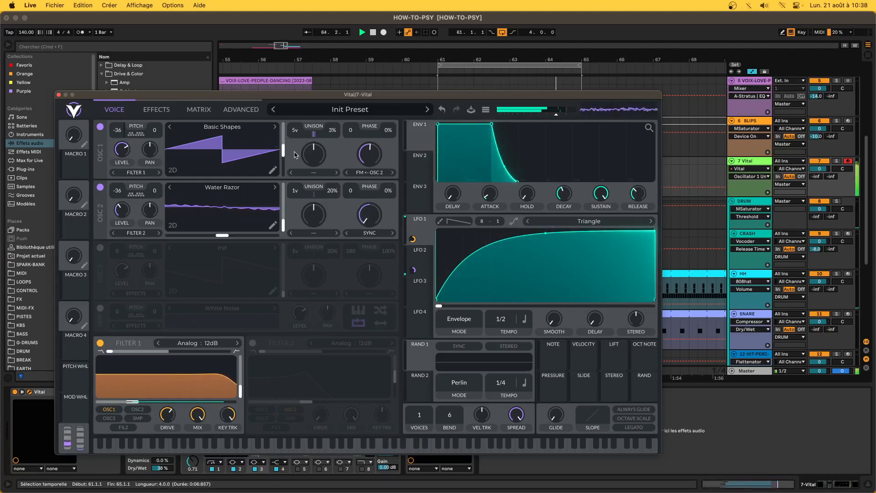
Check Vital's effects and lower the Overdrive device's dry/wet to 22%.
left_click(153, 110)
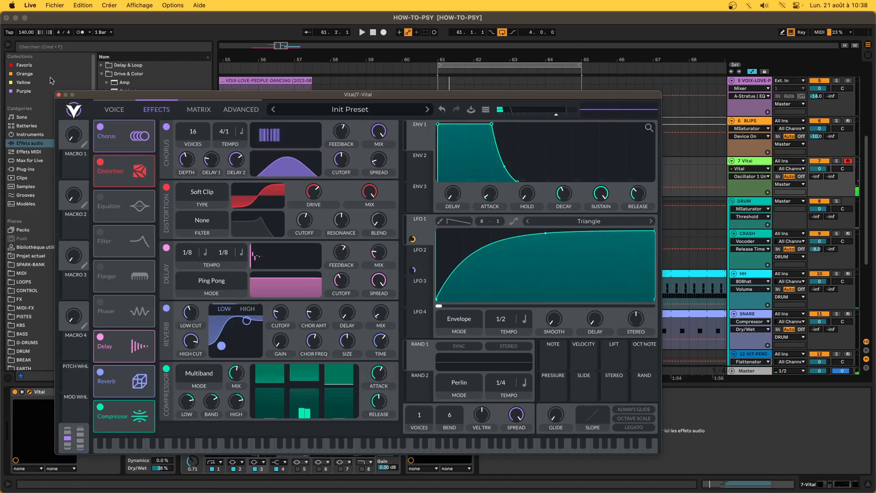
left_click(59, 96)
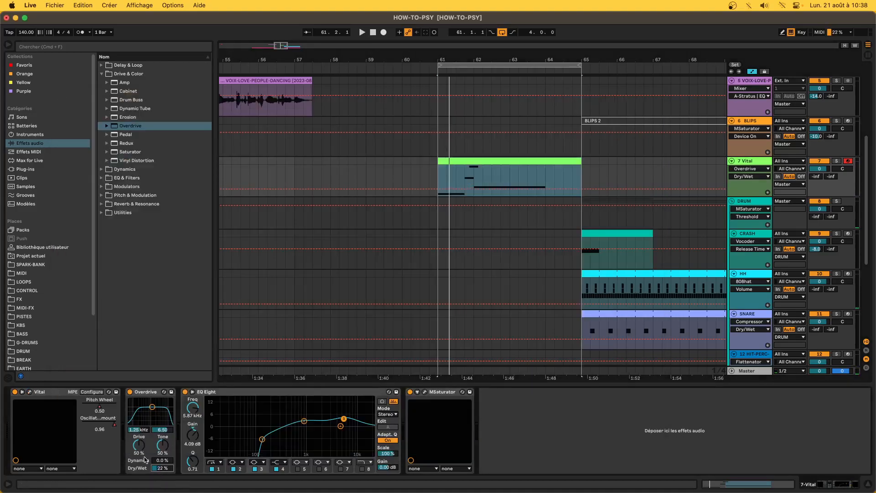
left_click(30, 391)
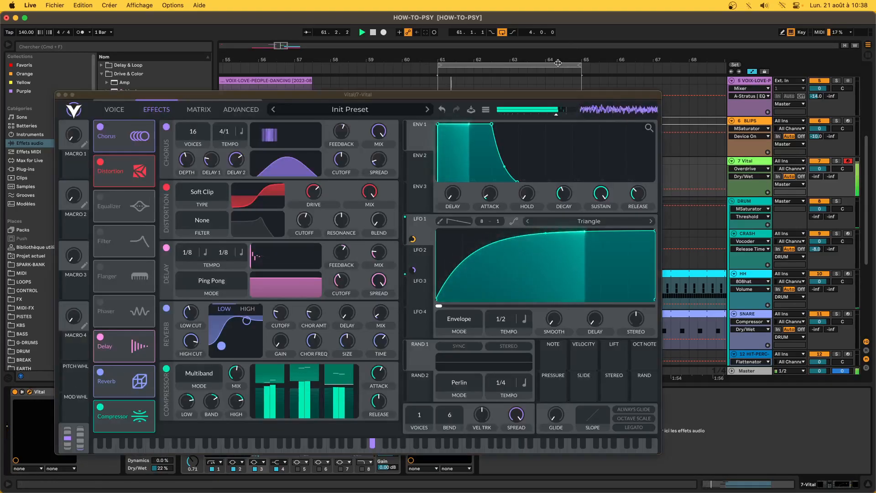
Lower the levels of oscillators 1 and 2 in Vital while listening to the loop.
left_click(114, 109)
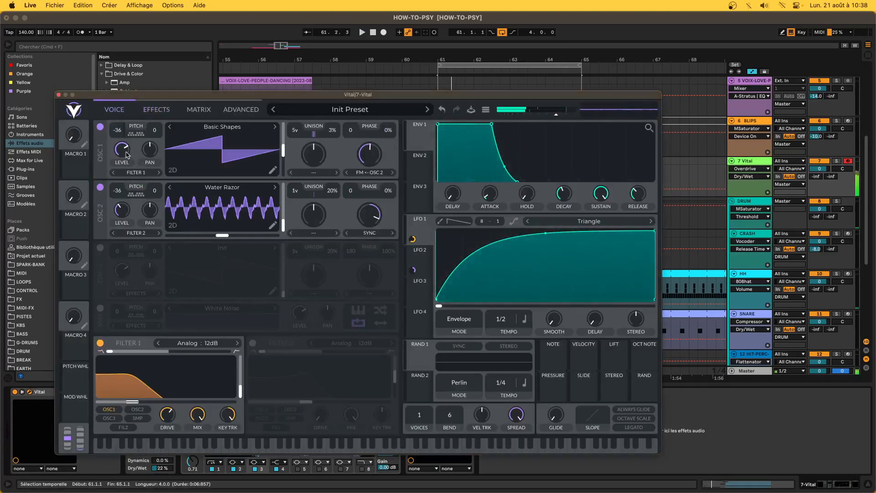
key("space")
left_click_drag(126, 155, 117, 283)
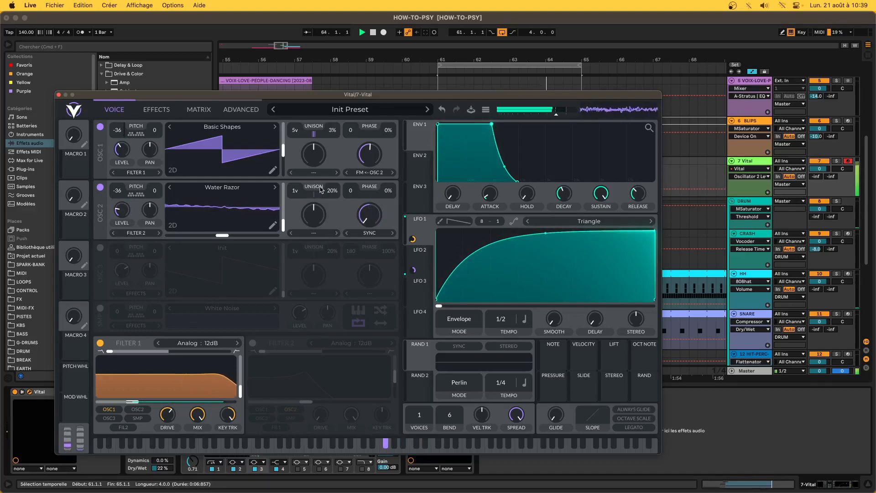
left_click(58, 94)
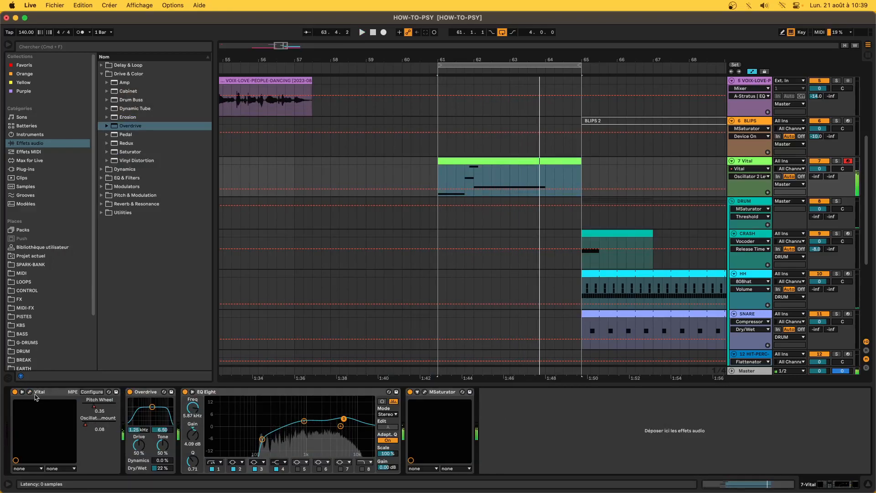
Compare the looped clip with Vital's oscillator 2 switched off and on.
left_click(30, 392)
left_click(100, 187)
key("space")
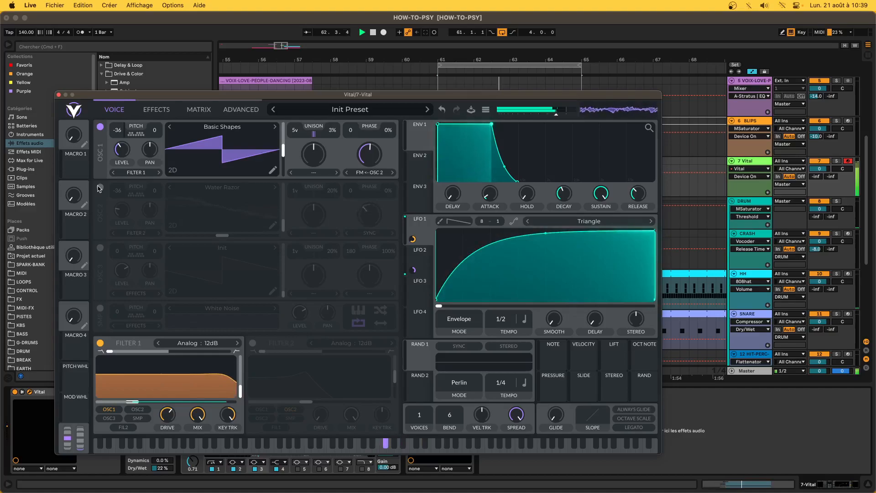
left_click(100, 187)
left_click(100, 187)
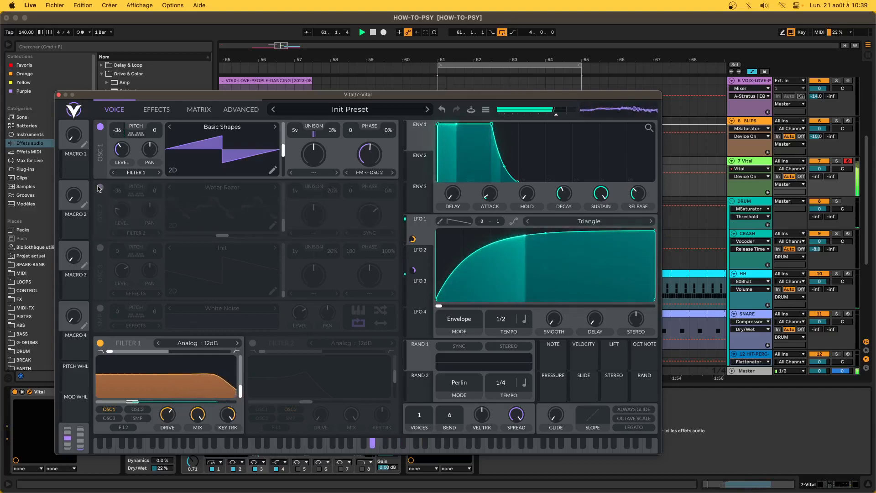
left_click(100, 188)
Lower oscillator 2's level to about 0.008 and reduce oscillator 1's FM amount from oscillator 2.
left_click_drag(121, 209, 121, 219)
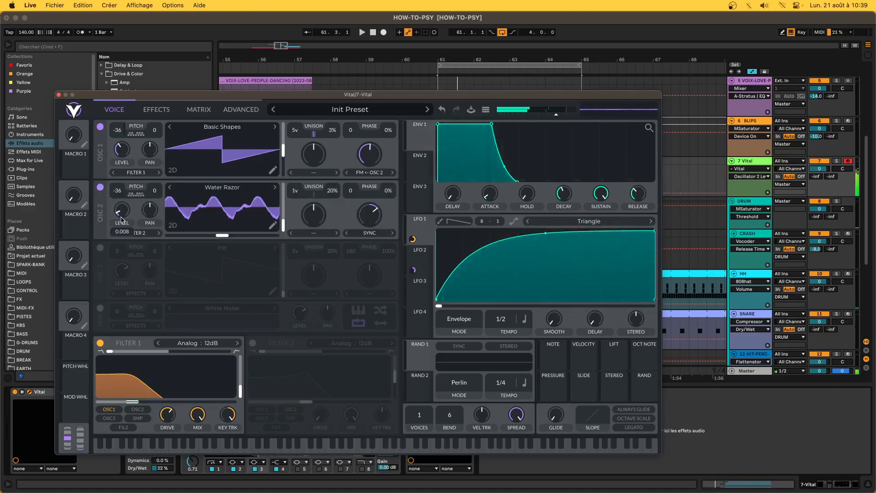
left_click_drag(369, 153, 346, 247)
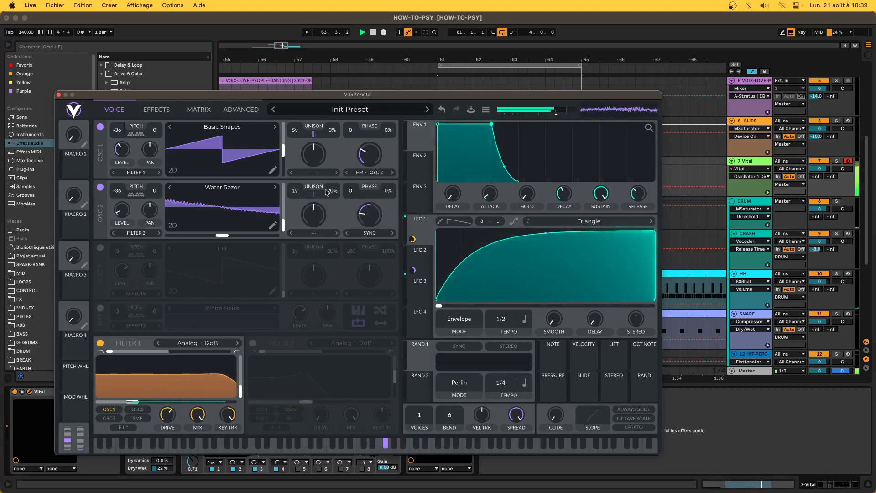
left_click(58, 95)
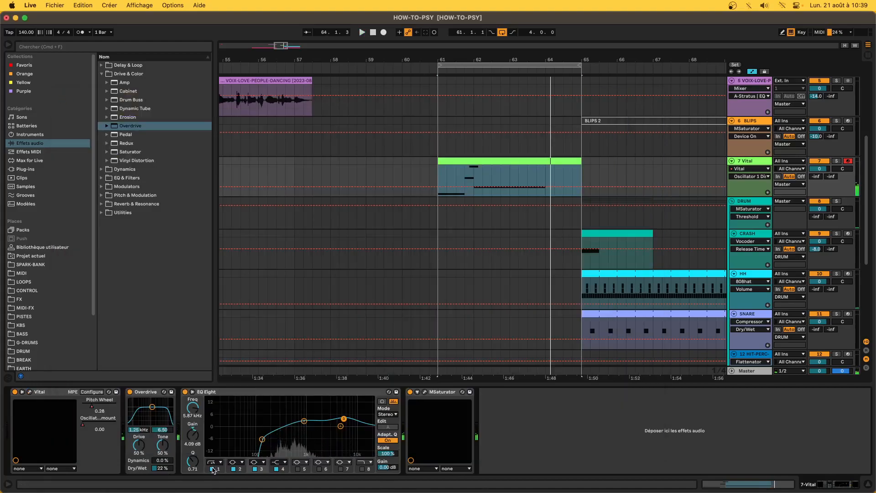
Compare the sound without EQ Eight's band 1, lower its low-cut to about 27 Hz with a Q of 0.51 and replay the loop.
left_click(213, 469)
key("space")
left_click(213, 469)
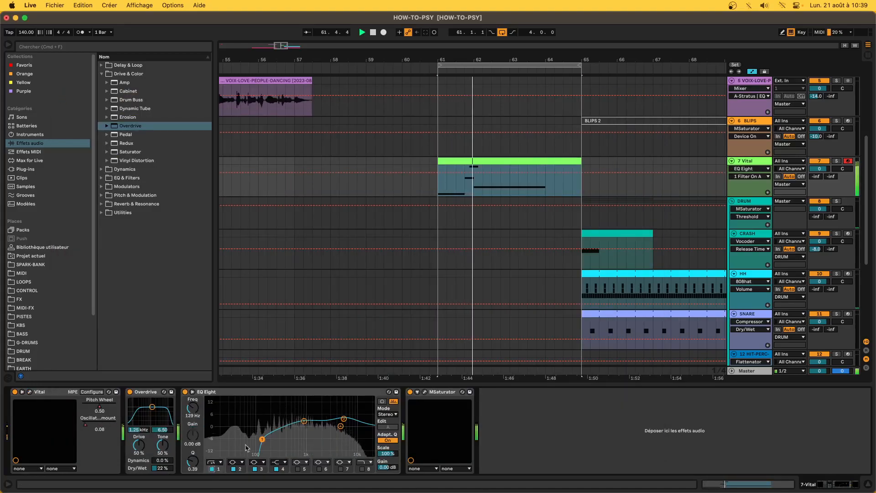
left_click_drag(253, 412, 229, 437)
key("space")
key("space")
key("space")
key("space")
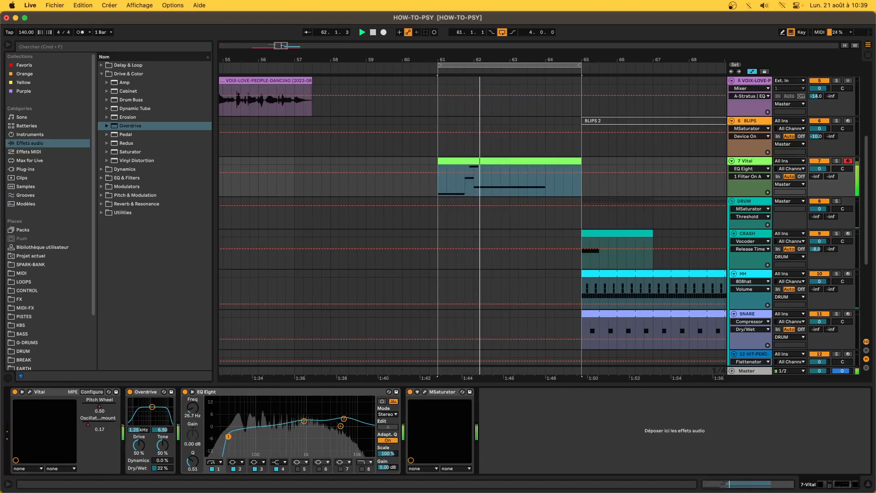
Enable oscillator 3 in Vital with a sine wave and set its phase to 0 and phase randomization to 0%.
left_click(30, 392)
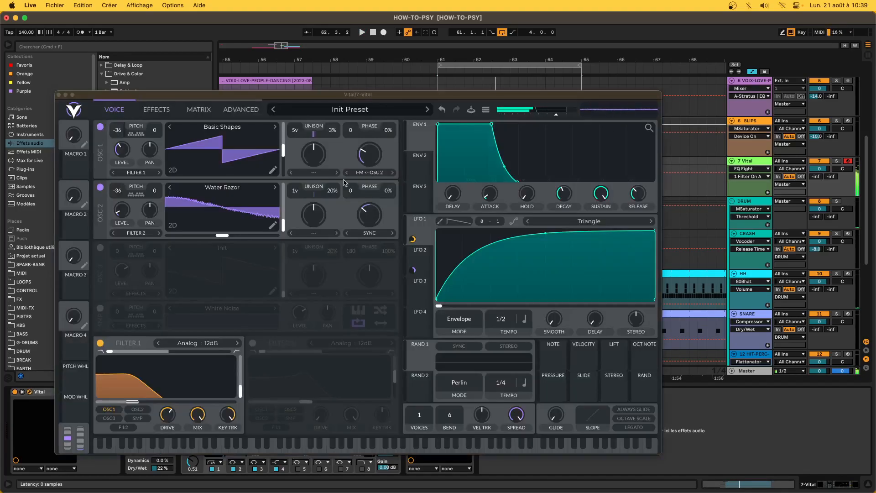
left_click(100, 248)
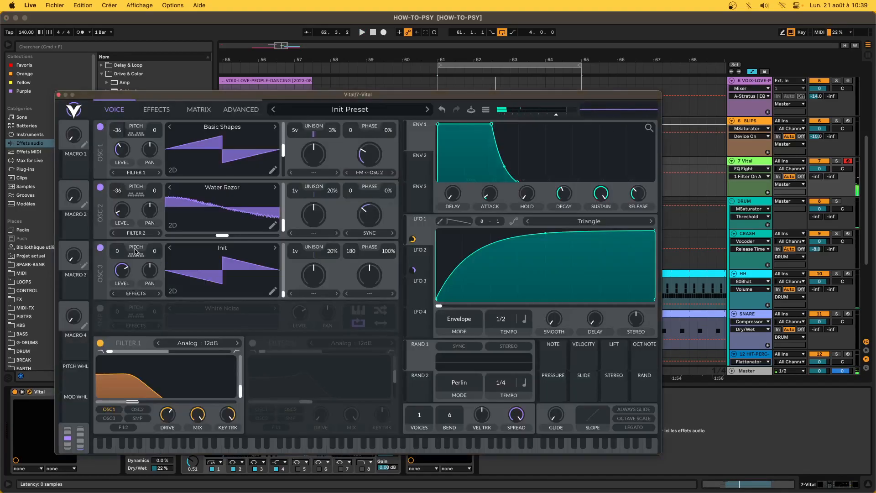
left_click(274, 249)
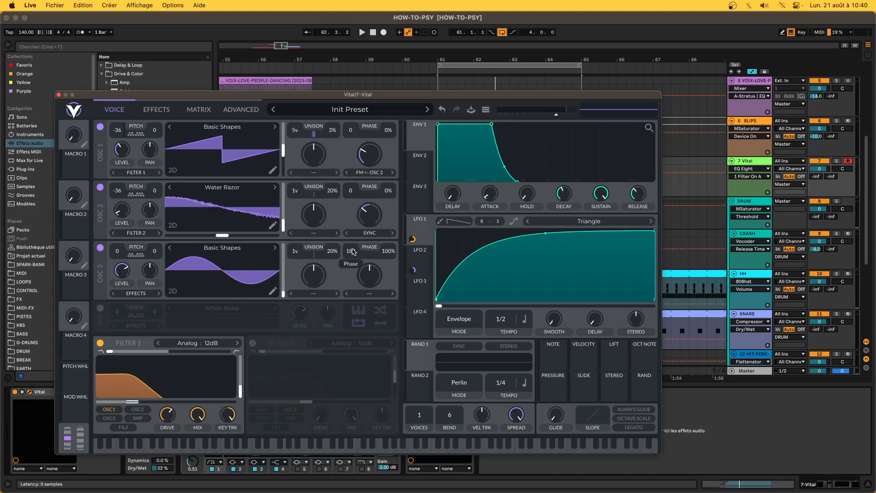
left_click_drag(381, 287, 365, 434)
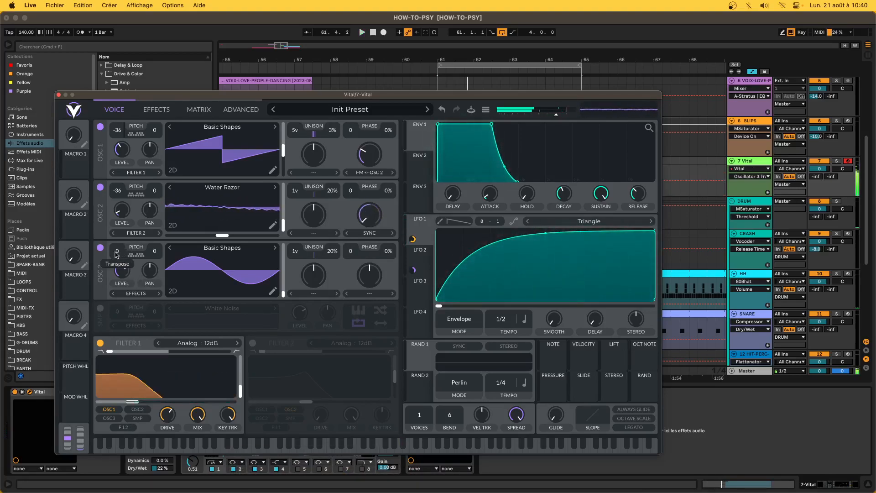
Transpose oscillator 3 to -36 and route it to Direct Out while the clip plays.
key("space")
scroll(118, 256, "down", 12)
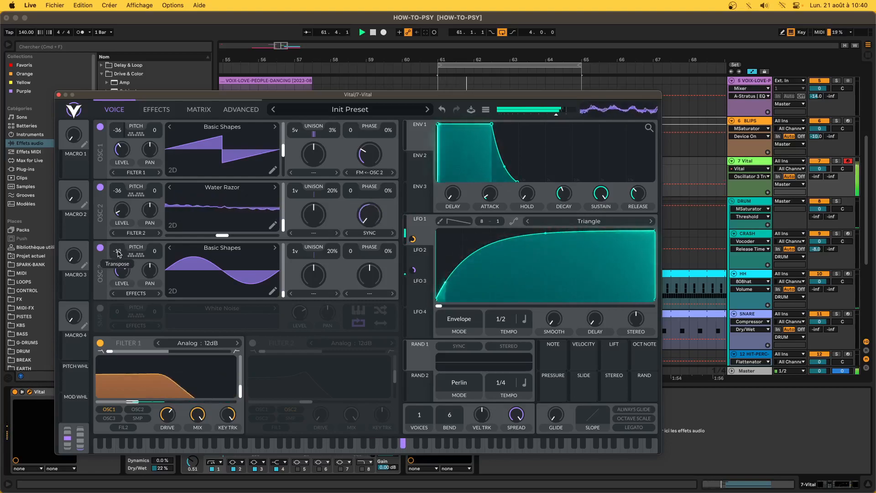
scroll(117, 257, "down", 12)
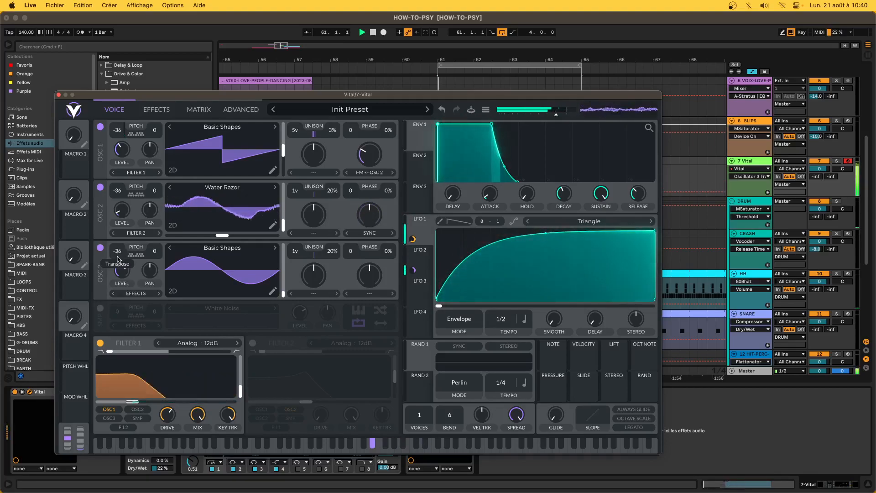
left_click(135, 293)
left_click(141, 341)
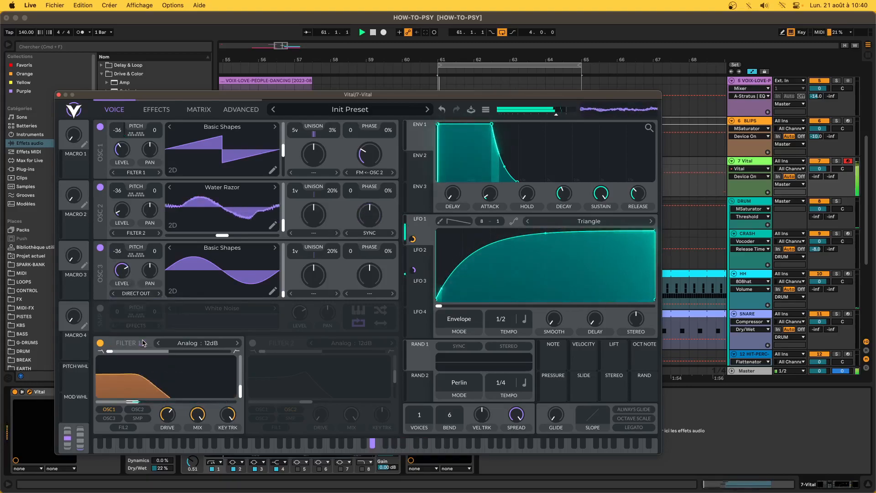
Balance oscillator 3's level against the other oscillators during playback and close the Vital window.
left_click_drag(123, 270, 125, 209)
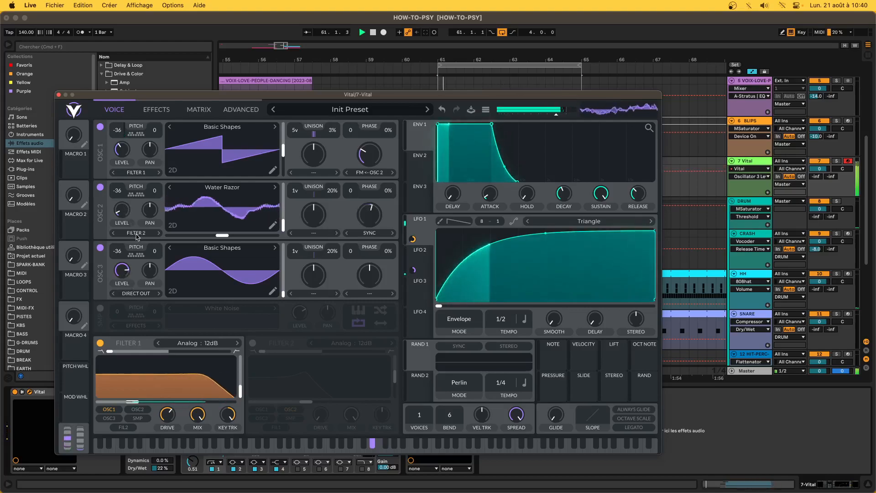
left_click_drag(127, 270, 127, 279)
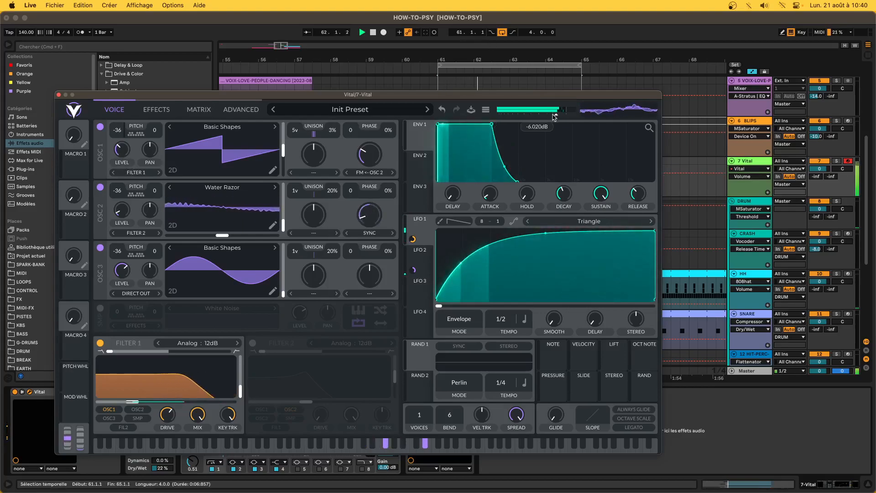
left_click(58, 95)
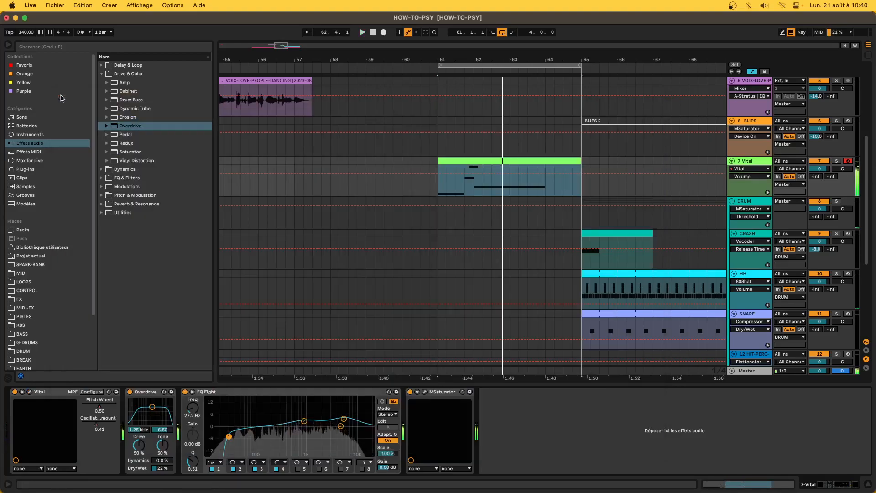
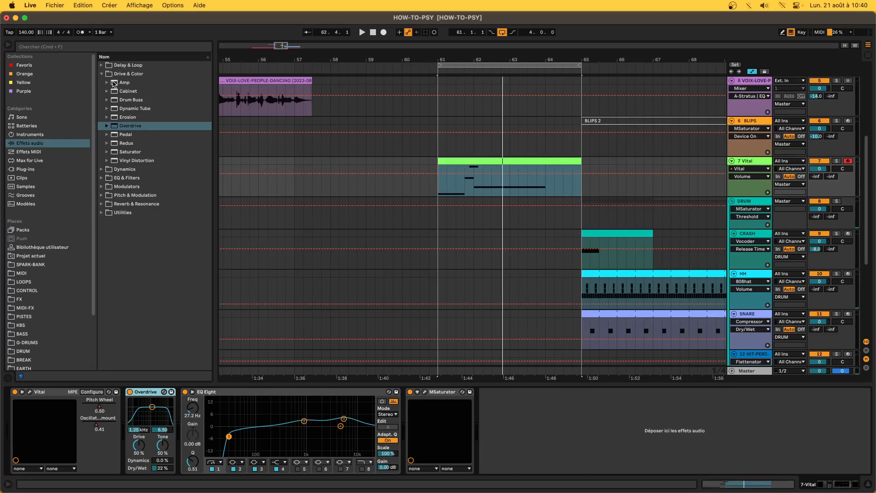
Insert a Saturator before Overdrive on the Vital track, with Soft Clip on and Drive set to 5.71 dB.
mouse_move(136, 154)
left_mouse_down()
mouse_move(135, 472)
mouse_move(129, 455)
left_mouse_up()
key("space")
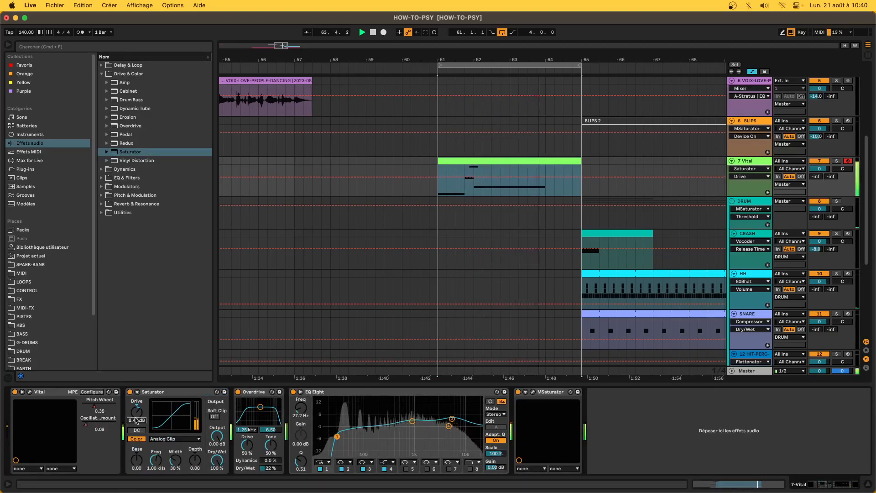
left_click(215, 417)
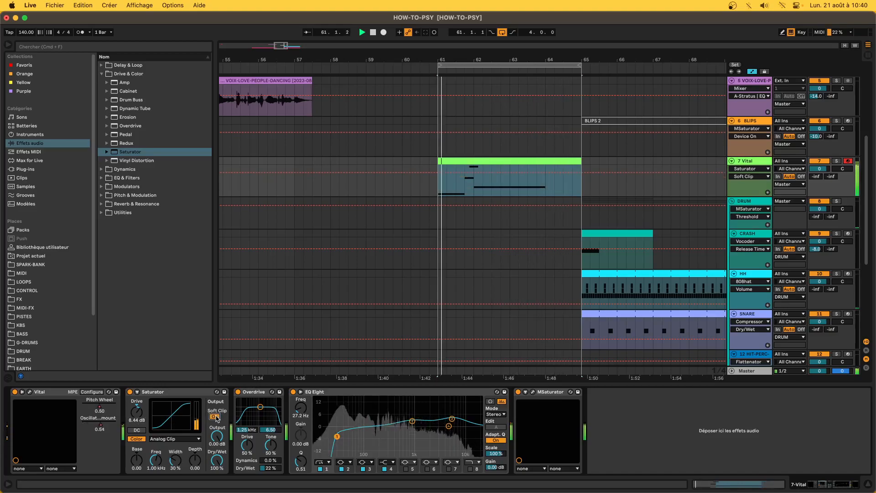
left_click_drag(138, 413, 137, 405)
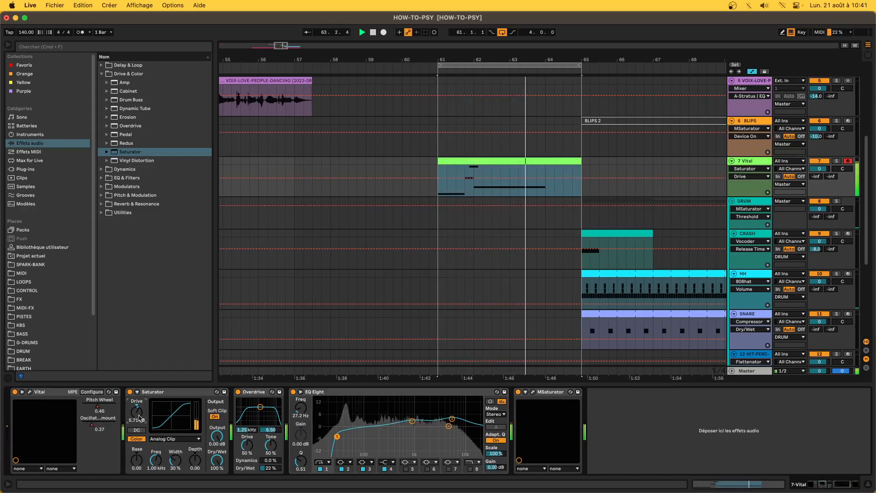
Show Vital's Filter 1 Cutoff automation on the track and try levels across the clip during playback, ending at 1.00.
left_click(29, 391)
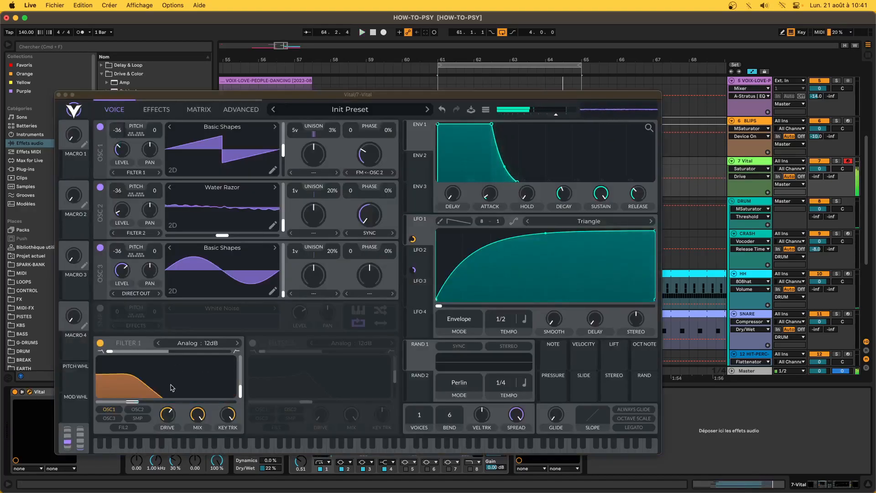
left_click(139, 401)
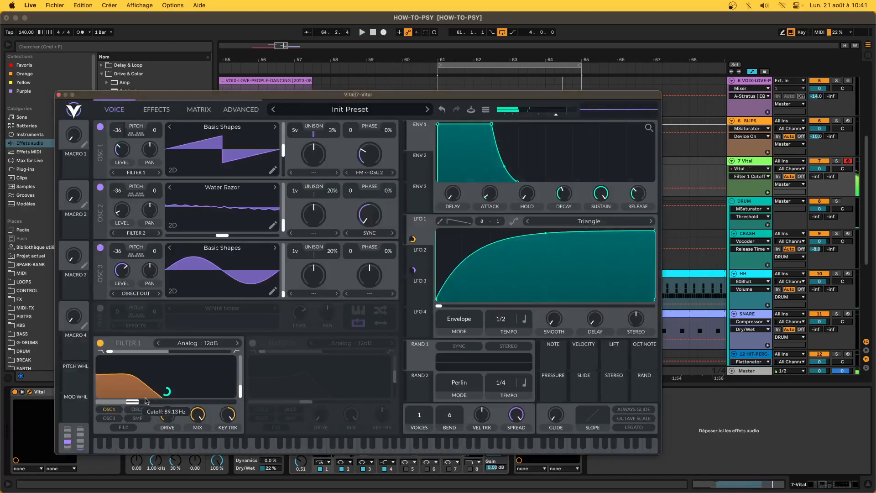
left_click(58, 95)
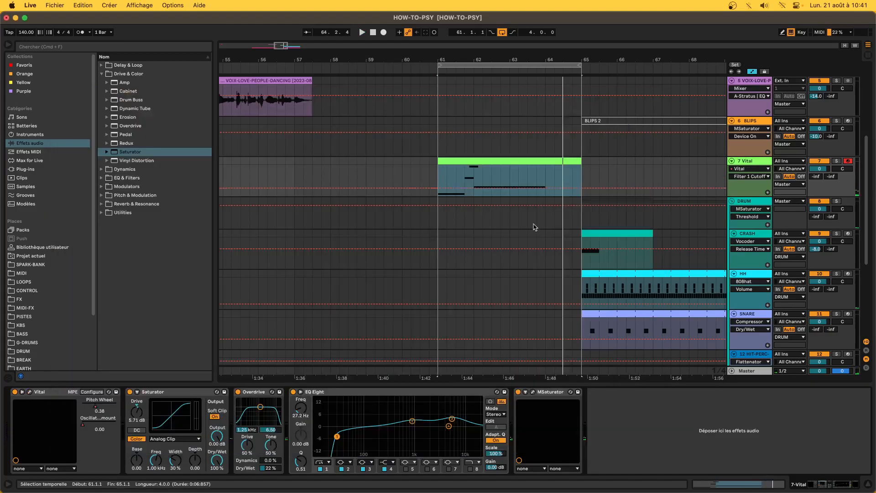
key("space")
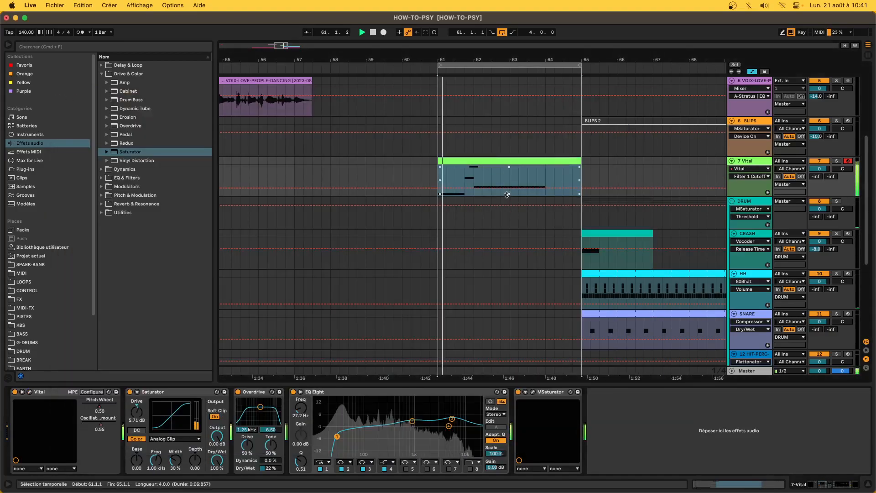
left_click_drag(507, 193, 507, 195)
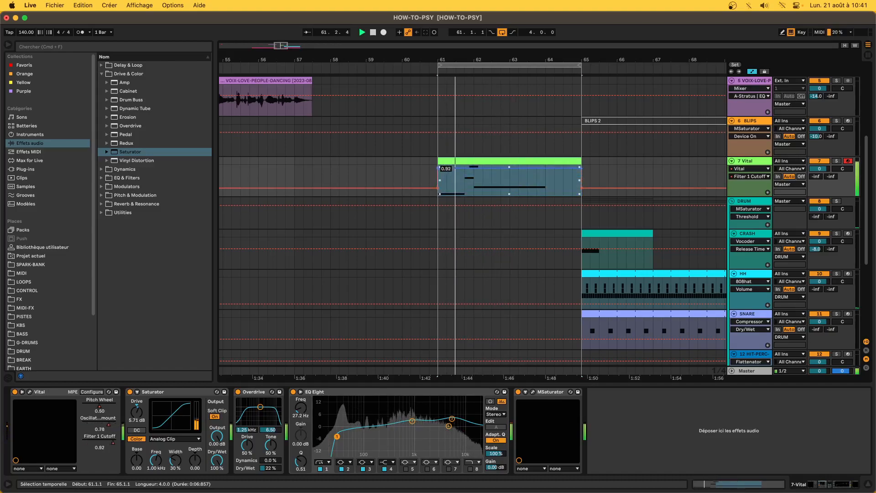
left_click_drag(507, 184, 506, 190)
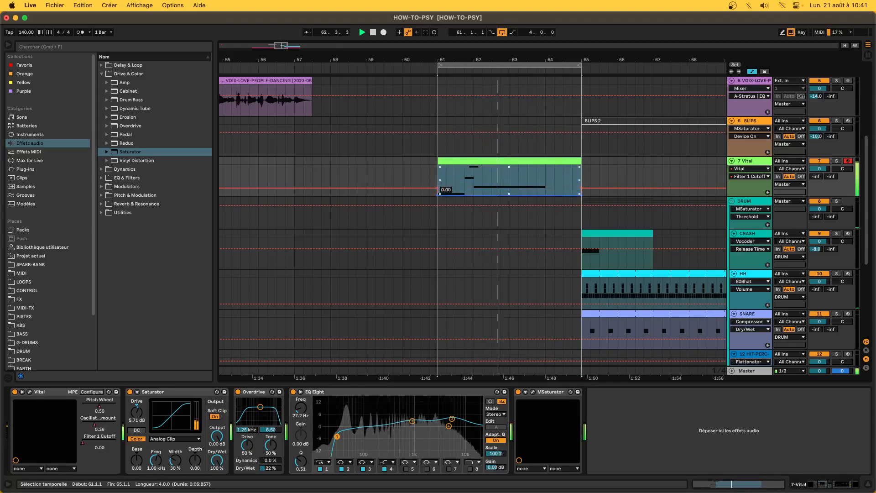
left_click_drag(507, 167, 507, 166)
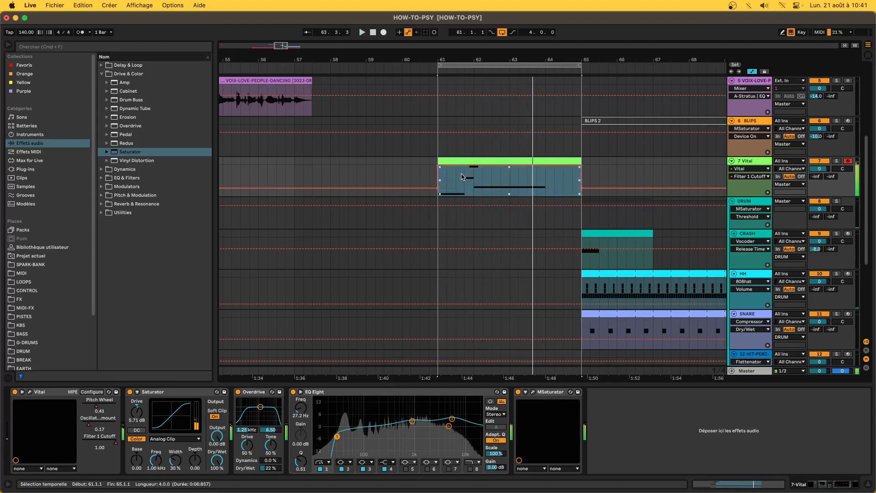
Shape the Filter 1 Cutoff automation into an early peak, a dip and a curved rise to a plateau, slightly lowered overall.
left_click(440, 165)
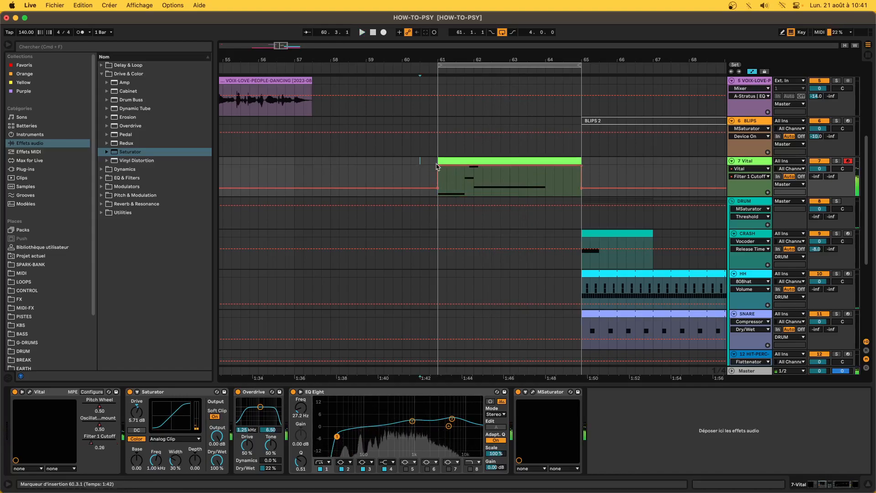
left_click_drag(483, 166, 484, 181)
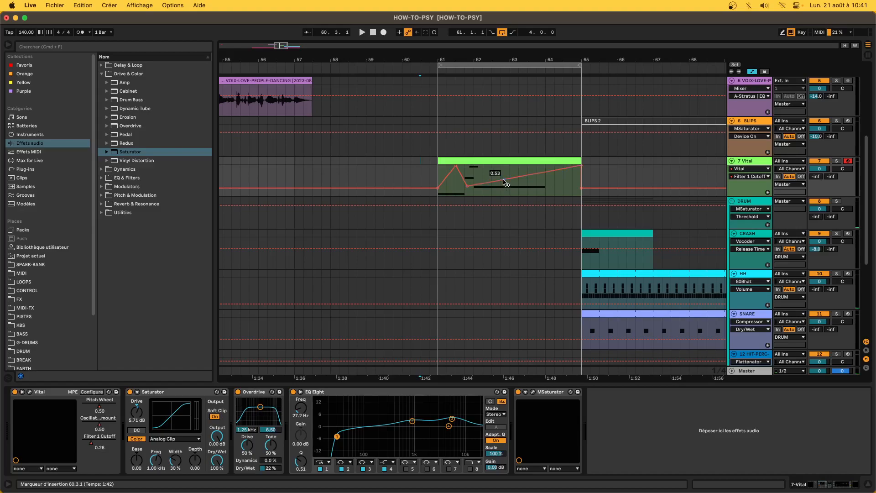
left_click(500, 159)
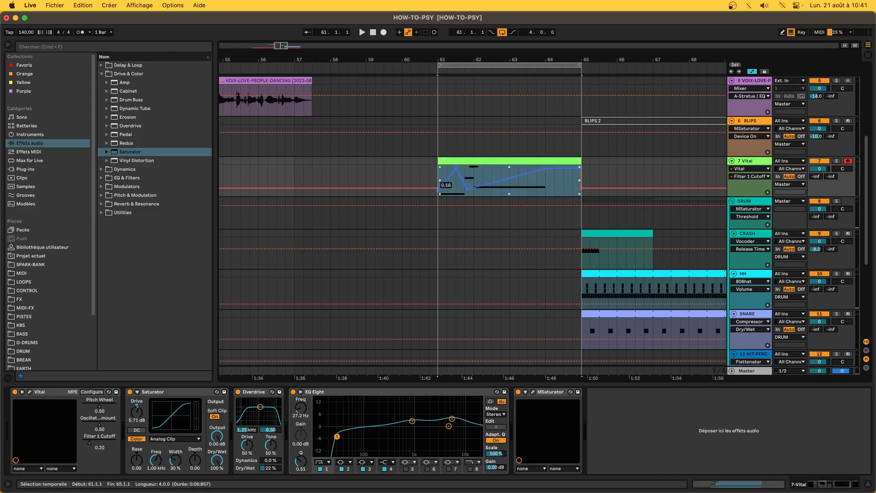
key("space")
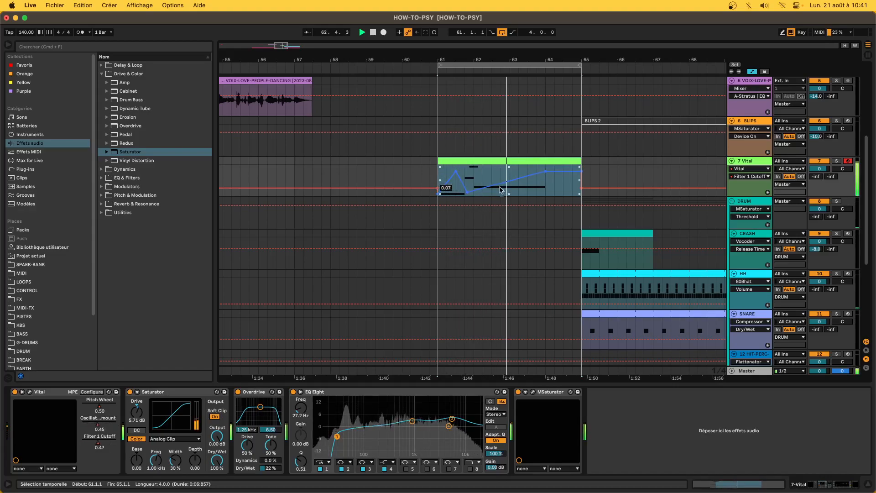
left_click_drag(508, 192, 515, 187)
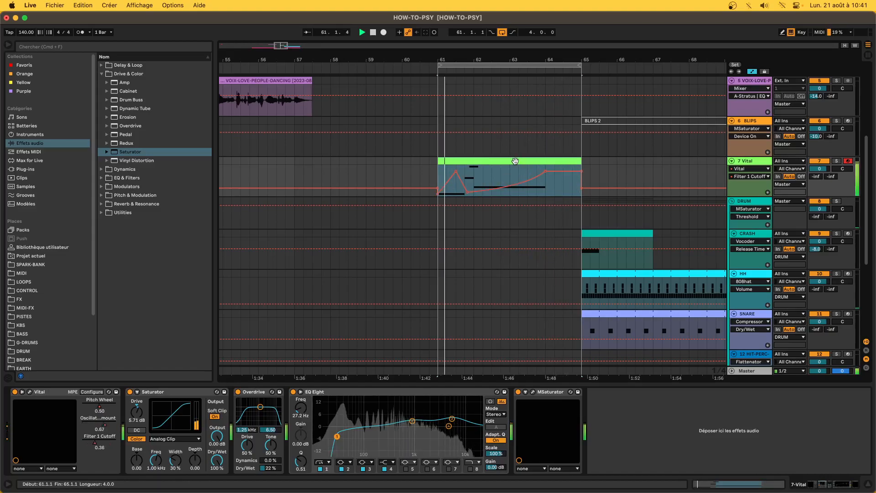
key("space")
Lengthen all notes in the Vital clip slightly so that consecutive notes overlap, and return to the device chain.
double_click(469, 161)
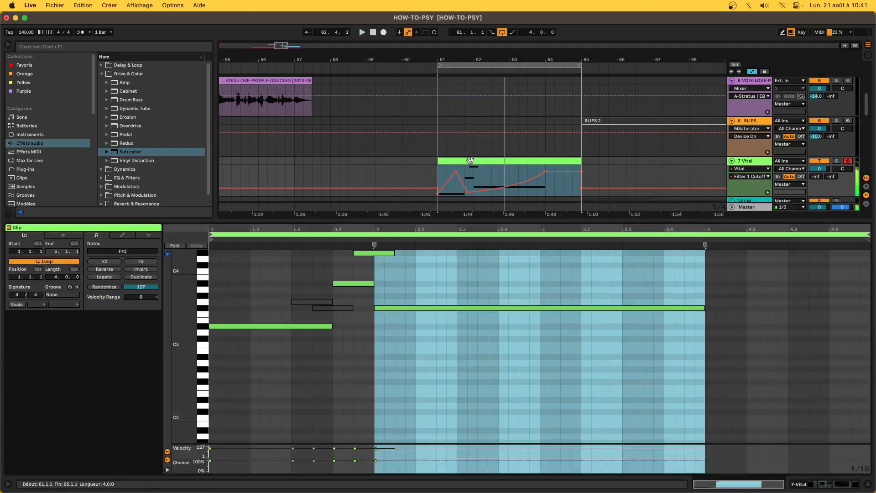
left_click(437, 420)
key("super+a")
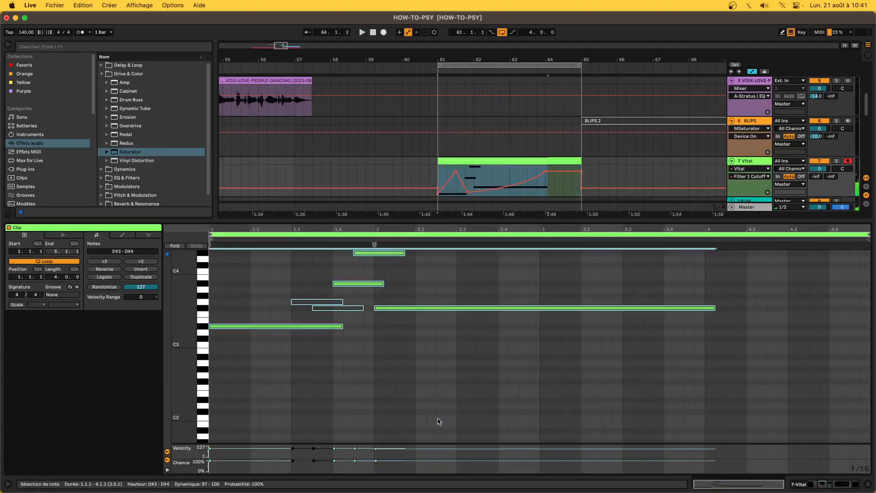
left_click(840, 485)
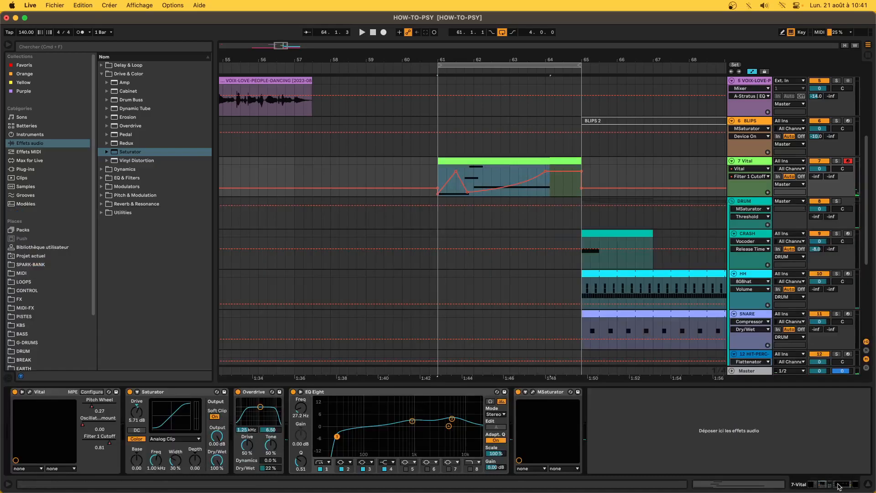
Raise Vital's glide and fine-tune the envelope 1 attack while the loop plays, and close the plug-in window.
left_click(29, 392)
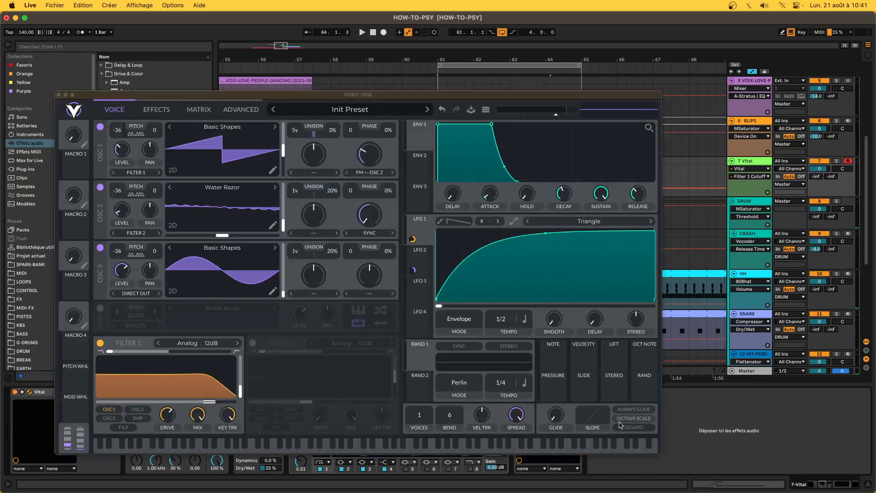
key("space")
left_click_drag(560, 419, 551, 378)
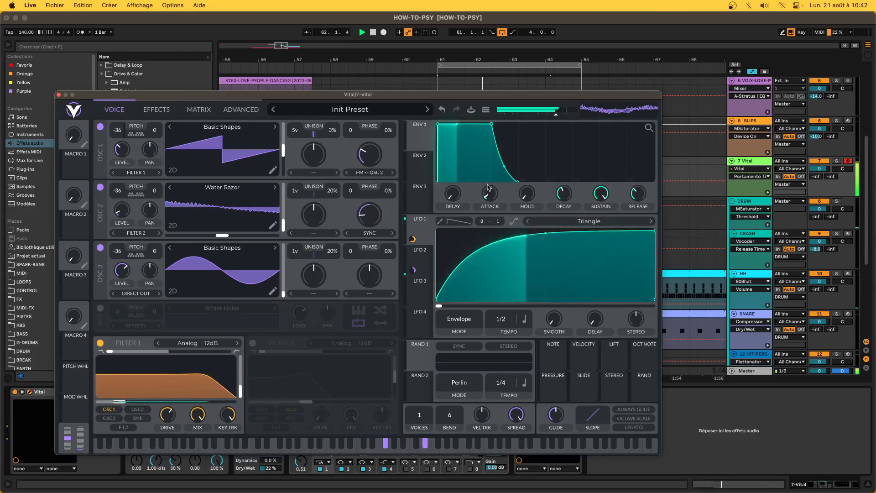
left_click_drag(489, 198, 489, 197)
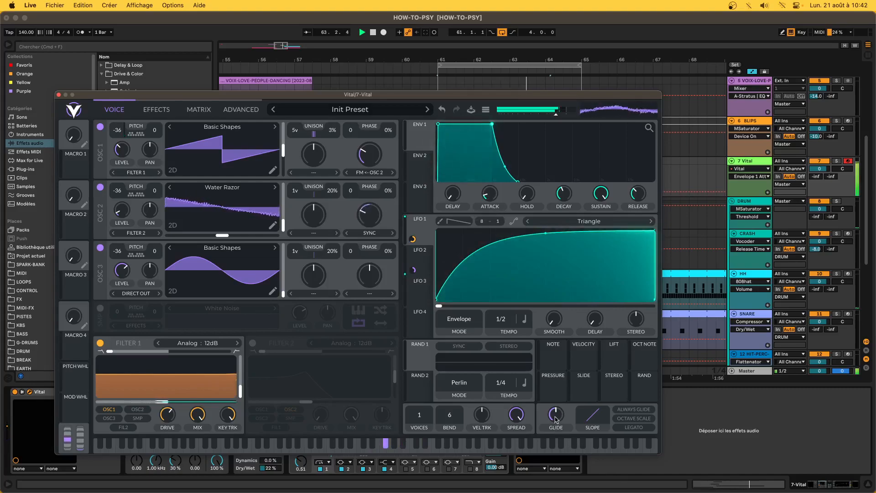
left_click_drag(555, 416, 555, 416)
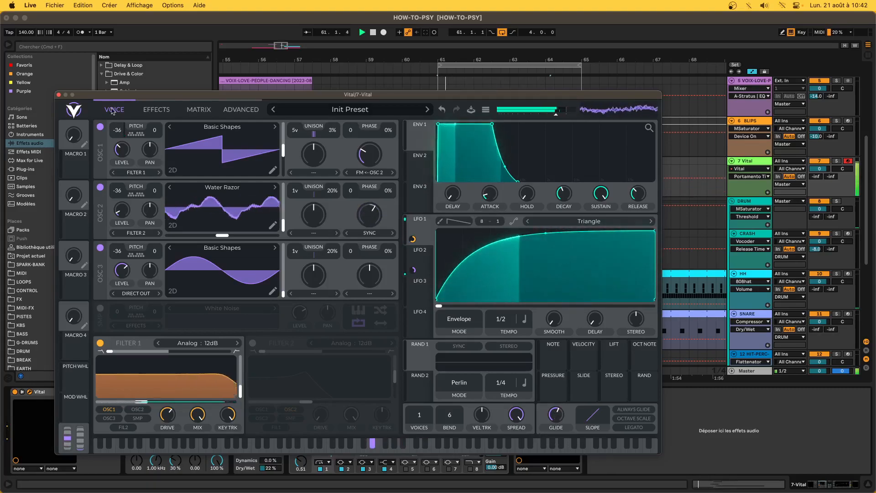
left_click(58, 94)
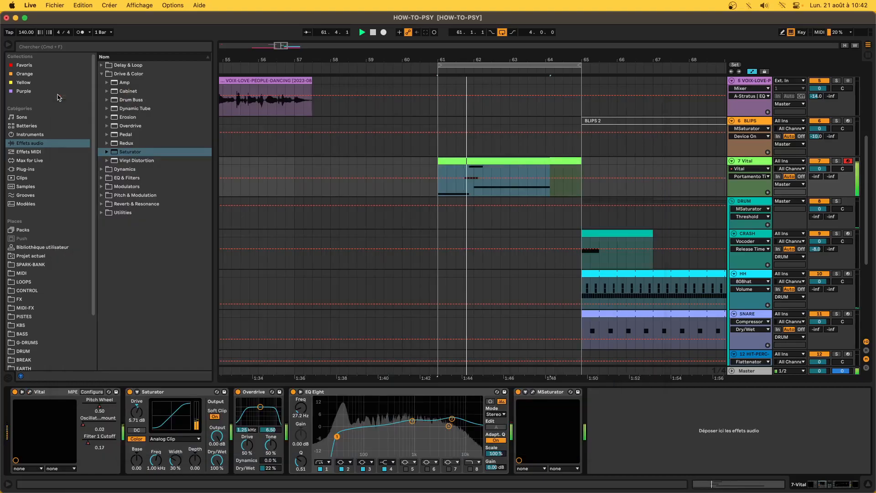
Adjust the A#3 note in the Vital clip to span from 1.3.1 to 2.2.1 and replay the loop.
left_click(503, 162)
left_click(363, 293)
key("space")
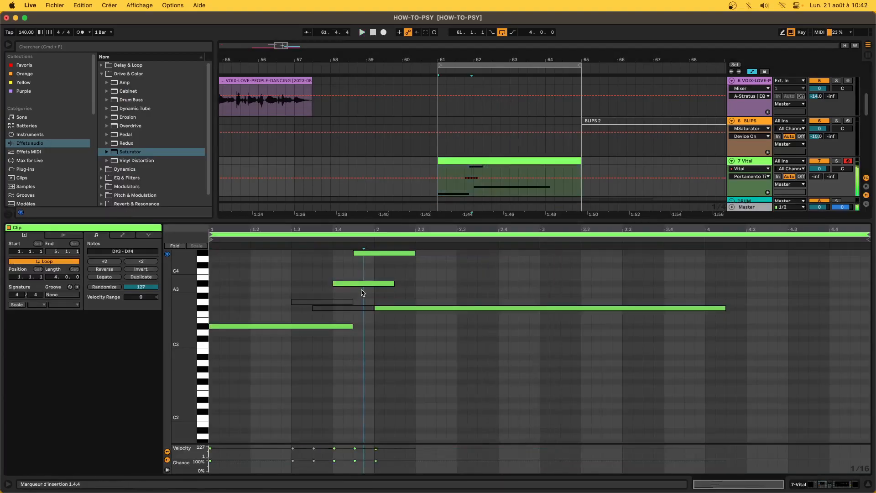
left_click_drag(350, 284, 372, 290)
key("space")
key("shift+Right")
key("shift+Right")
key("shift+Right")
key("shift+Right")
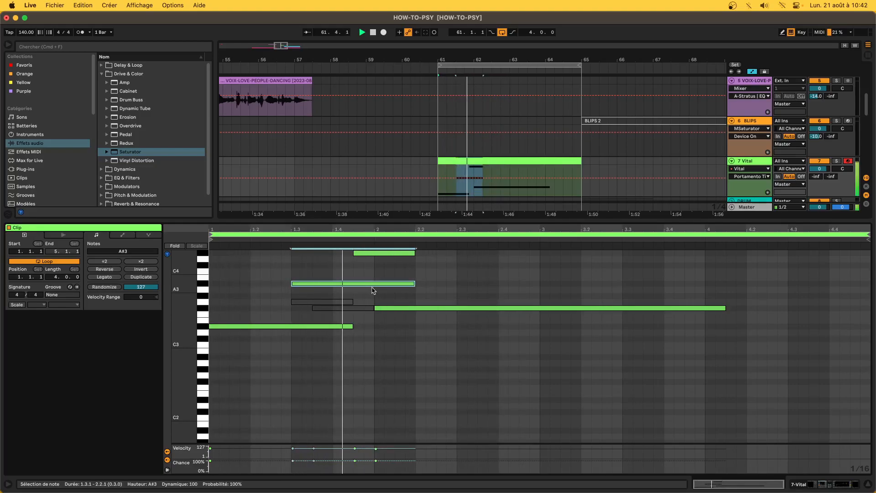
Lengthen the D#4 note to end at 2.3.3 and move the long F#3 note to start at 2.1.4.
left_click_drag(399, 308, 442, 310)
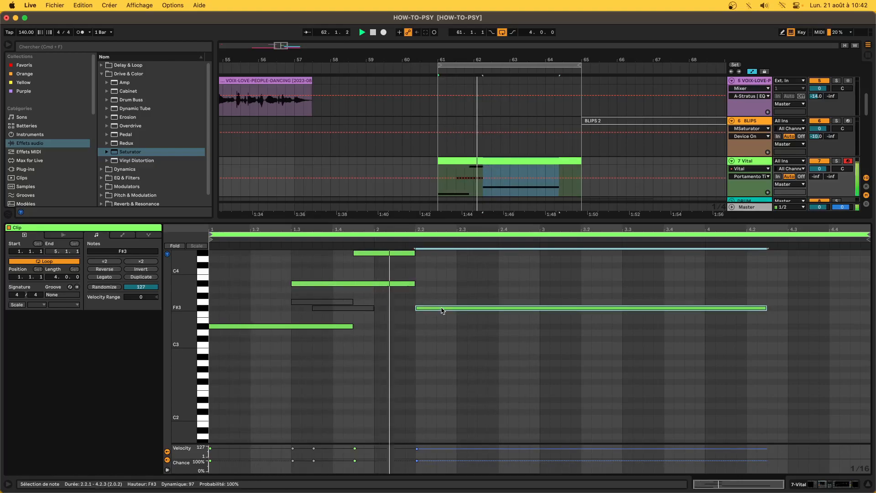
left_click_drag(414, 252, 477, 263)
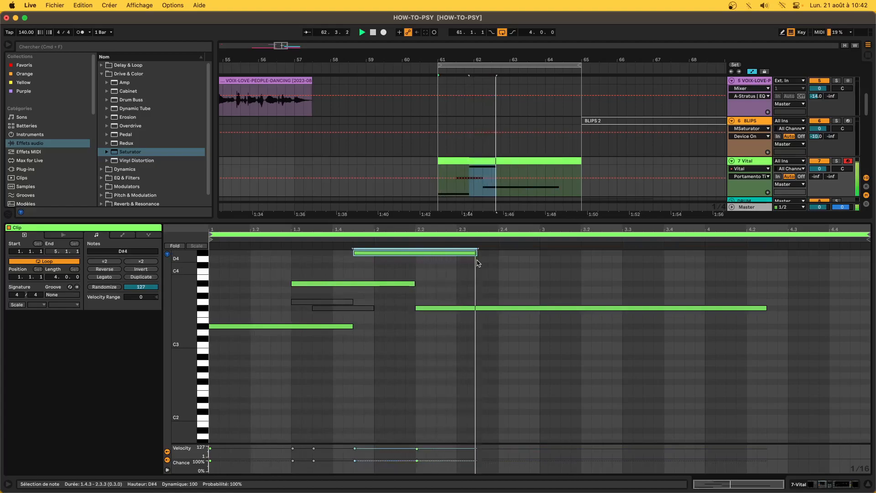
left_click_drag(448, 314, 440, 312)
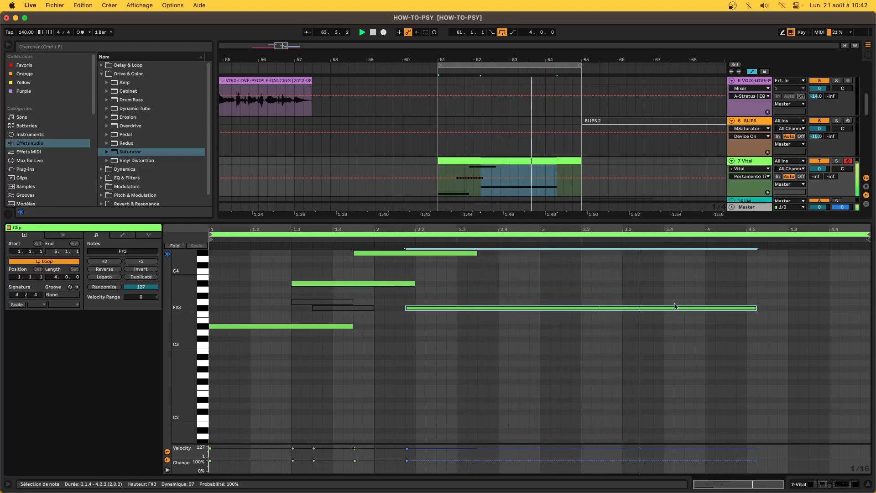
Shorten the long F#3 note in sixteenth steps so that it ends at 4.1.1.
key("shift+Left")
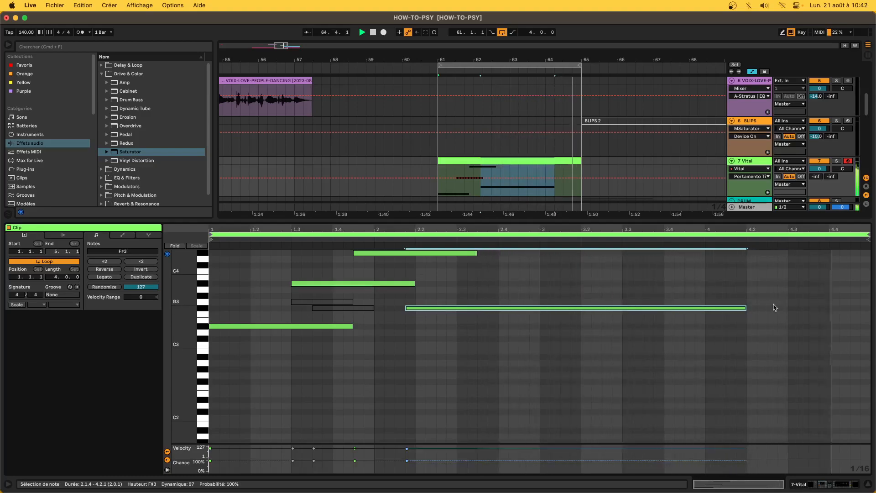
key("shift+Left")
key("shift+Left")
key("shift+Left")
key("shift+Left")
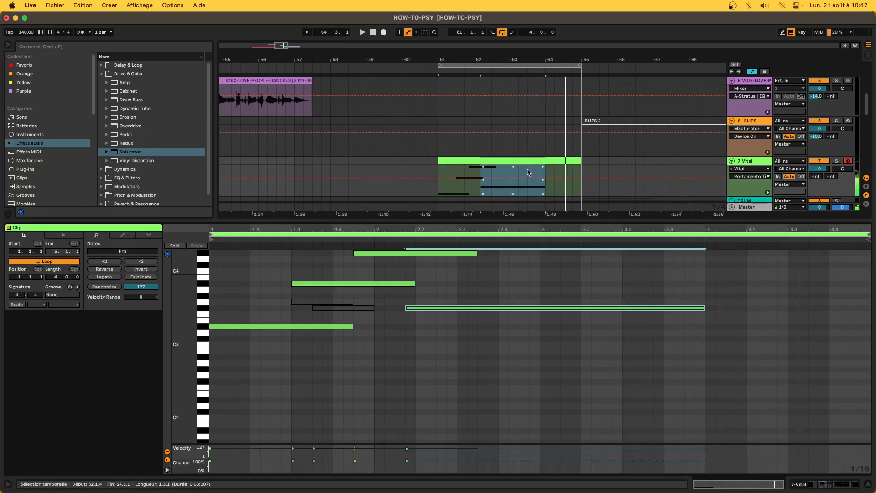
Bypass the chorus in Vital's effects and play the loop to hear the sound without it.
key("shift+Tab")
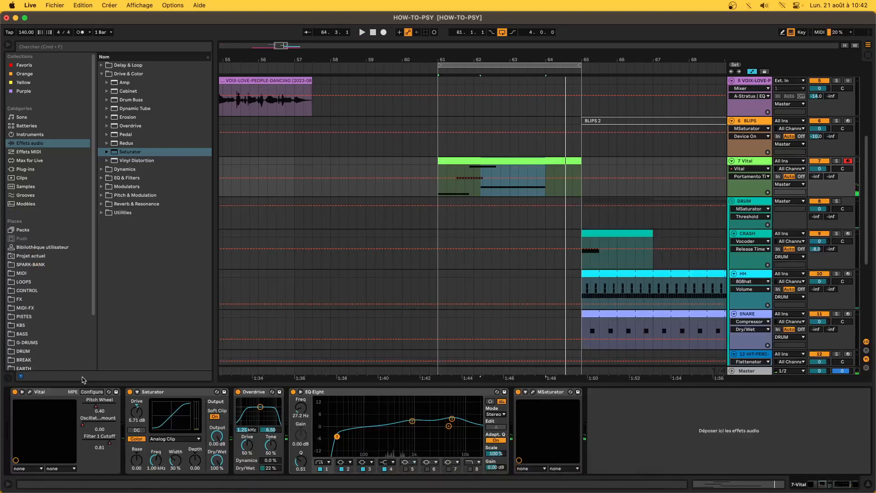
left_click(30, 392)
left_click(157, 110)
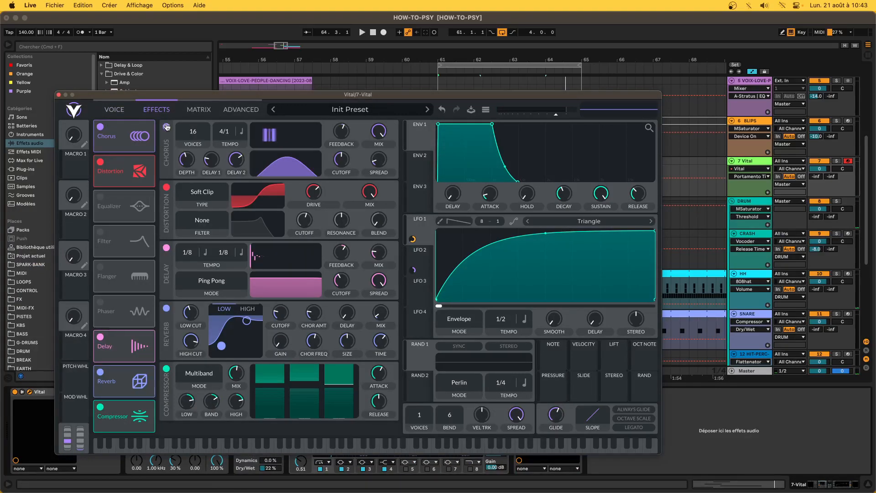
left_click(167, 129)
key("space")
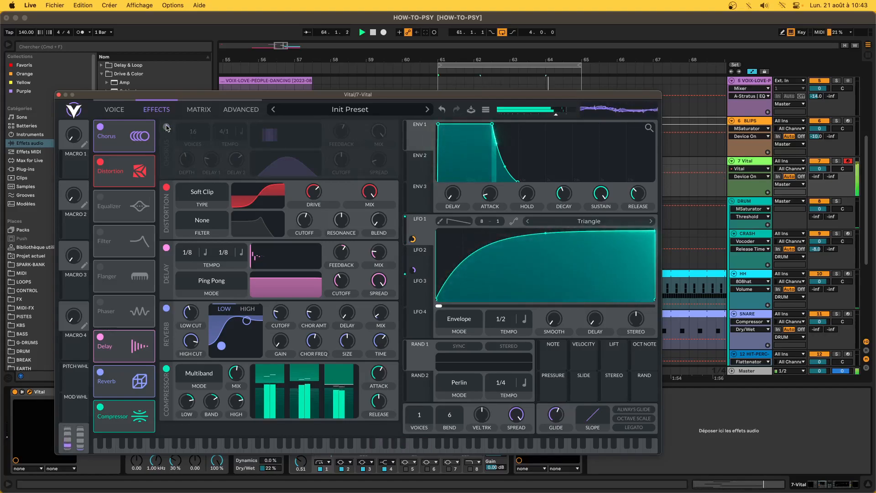
Switch the chorus back on, lower its mix and replay the loop.
left_click(167, 127)
left_click(383, 135)
key("space")
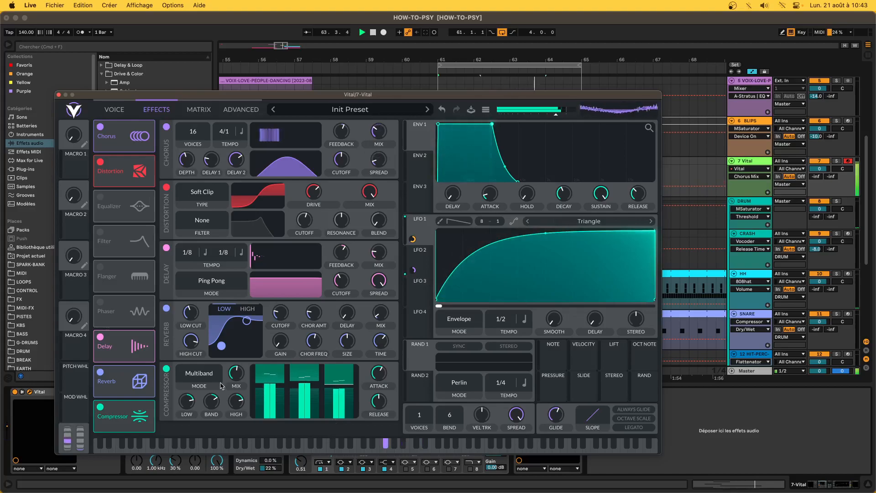
Stop playback and set Vital's reverb mix to about 4.66%.
key("space")
left_click(381, 314)
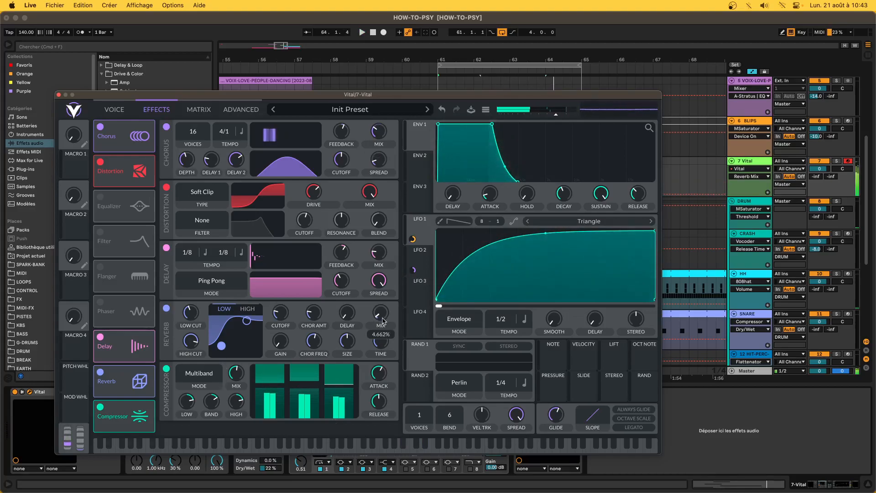
left_click(380, 252)
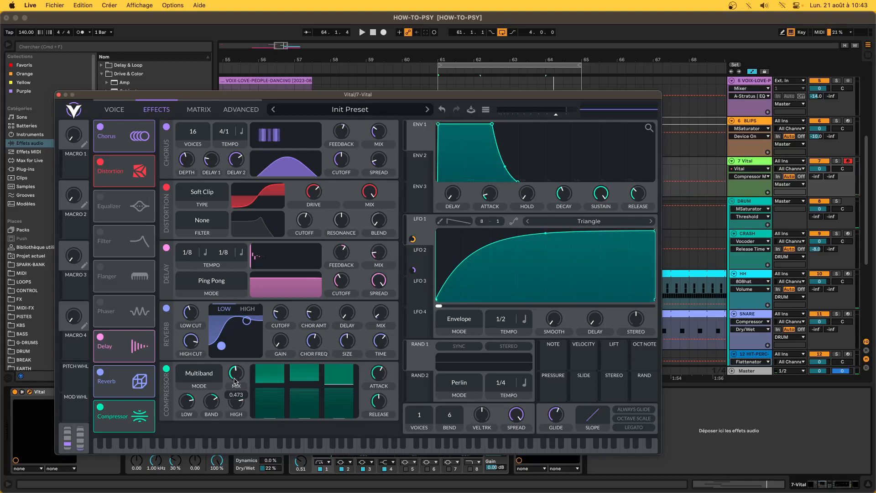
Lower the multiband compressor's mix to about 0.25 while the loop plays, and close the Vital window.
key("space")
left_click_drag(235, 380, 233, 406)
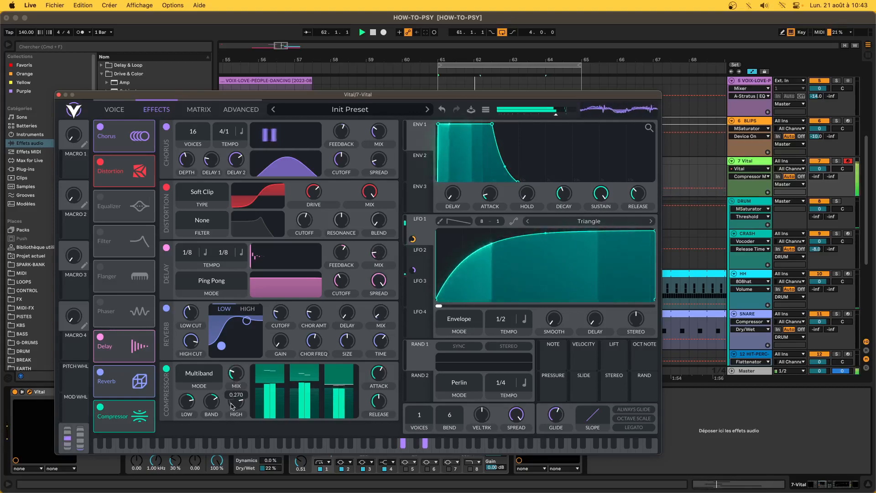
left_click_drag(232, 406, 233, 407)
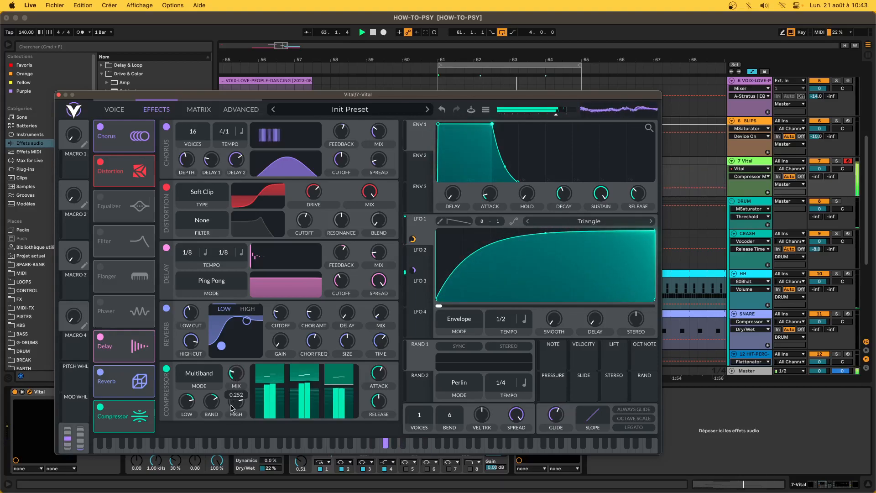
key("super+alt+p")
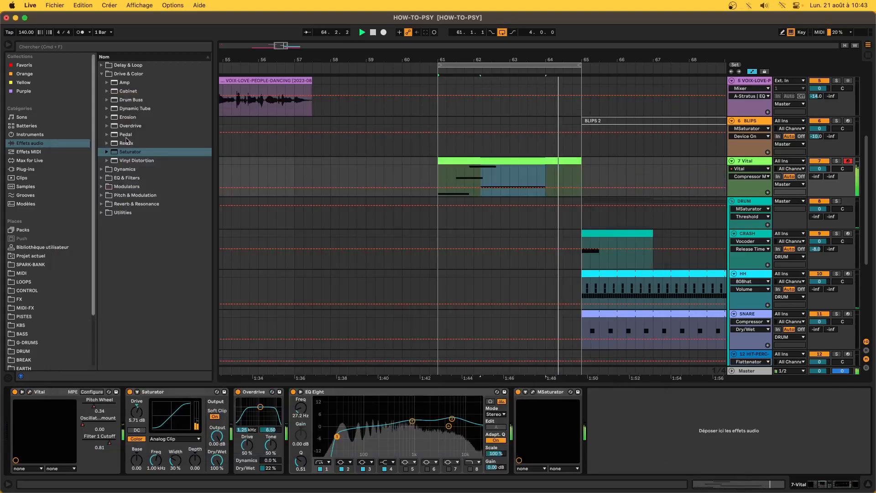
Hide the automation in the arrangement and bring the whole arrangement's clips into view.
key("a")
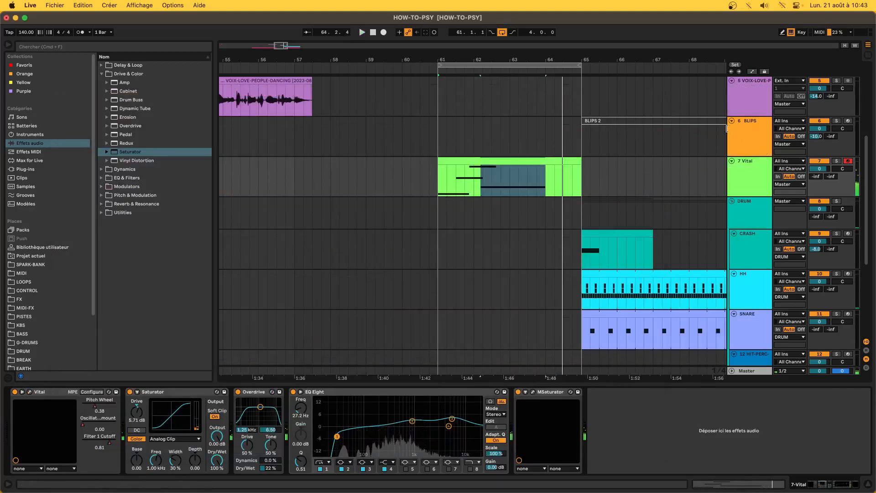
left_click(446, 228)
key("minus")
key("minus")
key("minus")
key("minus")
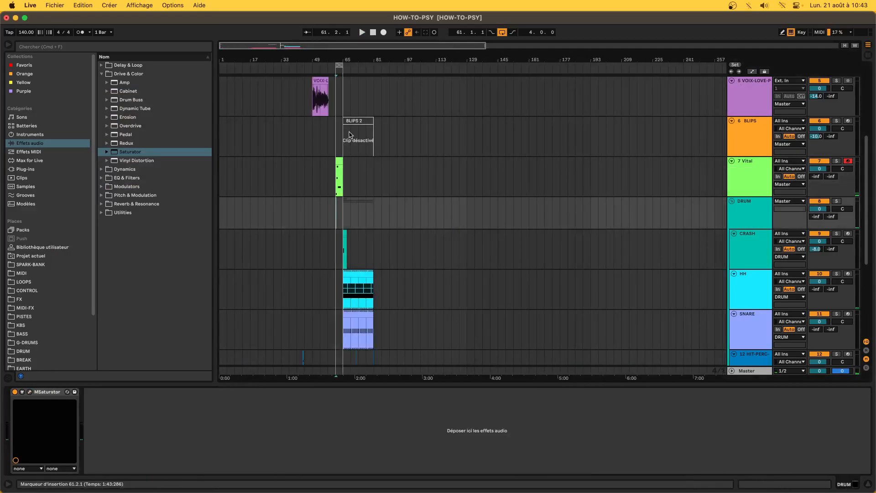
Add a Utility after MSaturator on the Vital track and set its gain to -3 dB, checking the level during playback.
left_click(337, 161)
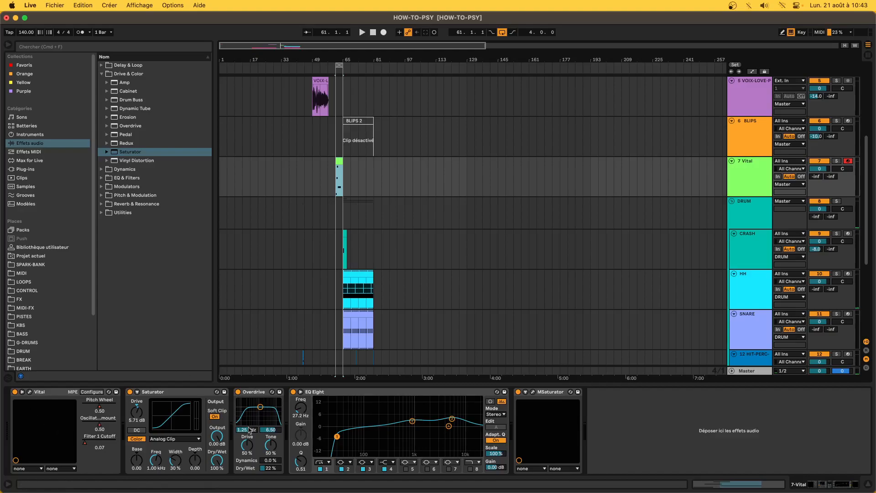
left_click(110, 213)
left_click_drag(125, 213, 602, 424)
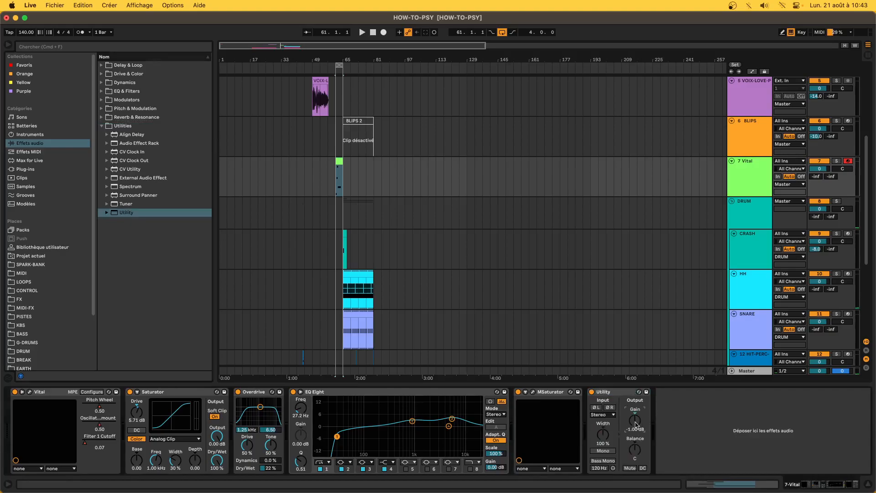
key("space")
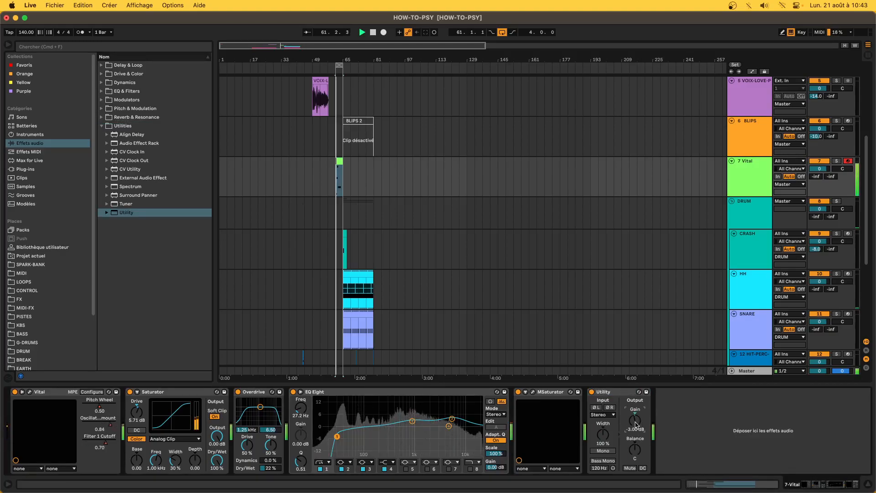
key("space")
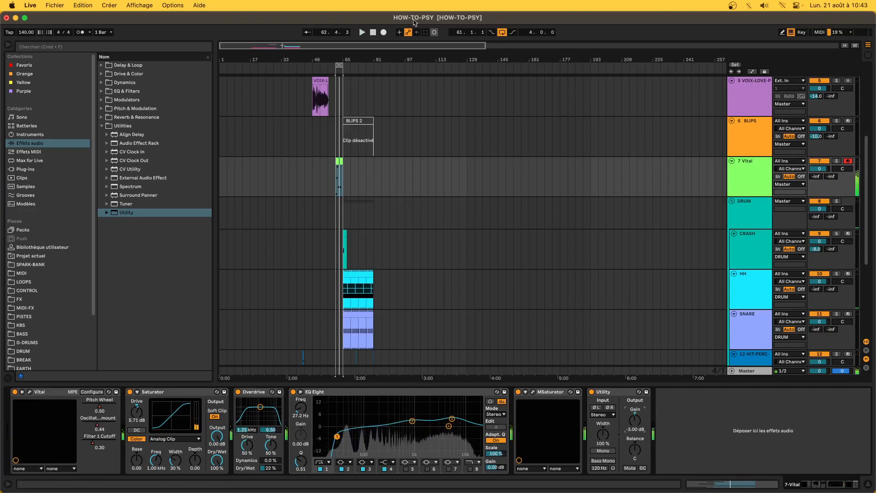
Switch off the arrangement loop and play from the Vital clip into the drum section.
left_click(503, 33)
scroll(325, 144, "up", 5)
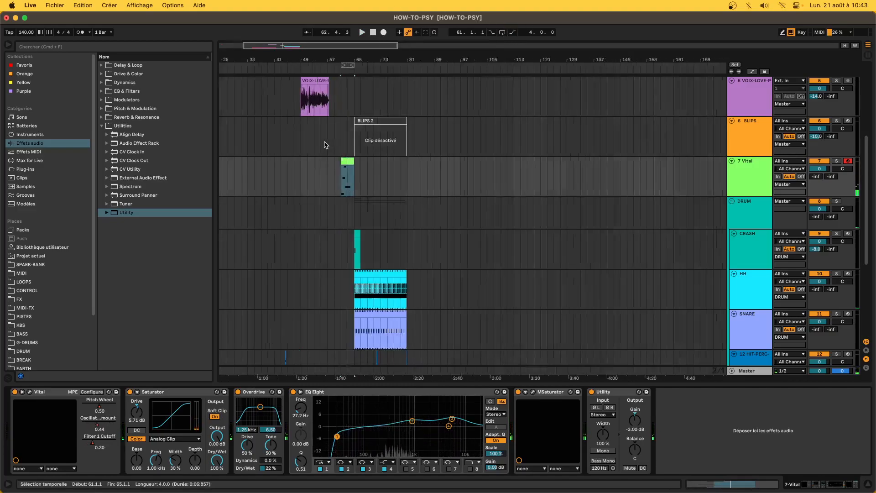
left_click(388, 164)
key("space")
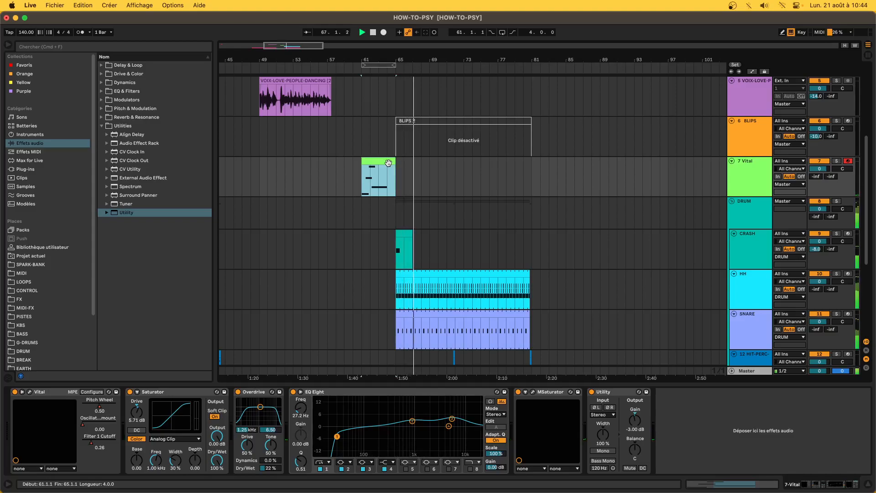
scroll(388, 163, "up", 5)
scroll(388, 163, "up", 1)
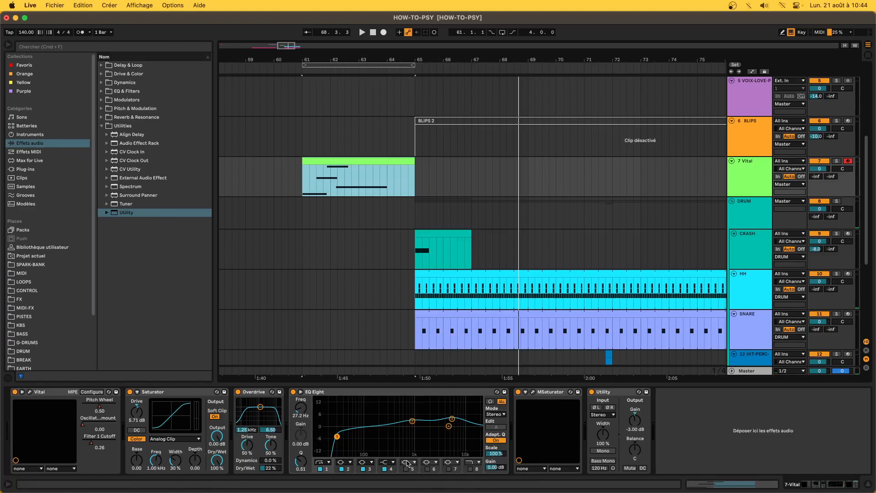
Soften EQ Eight's low cut and make band 8 a high shelf at about 2.61 kHz and -6.32 dB, checking it during playback.
left_click(314, 474)
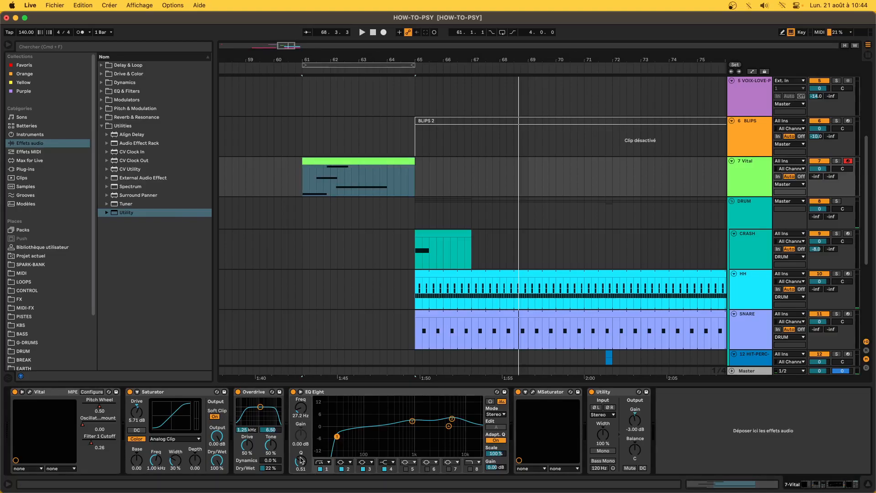
left_click(471, 465)
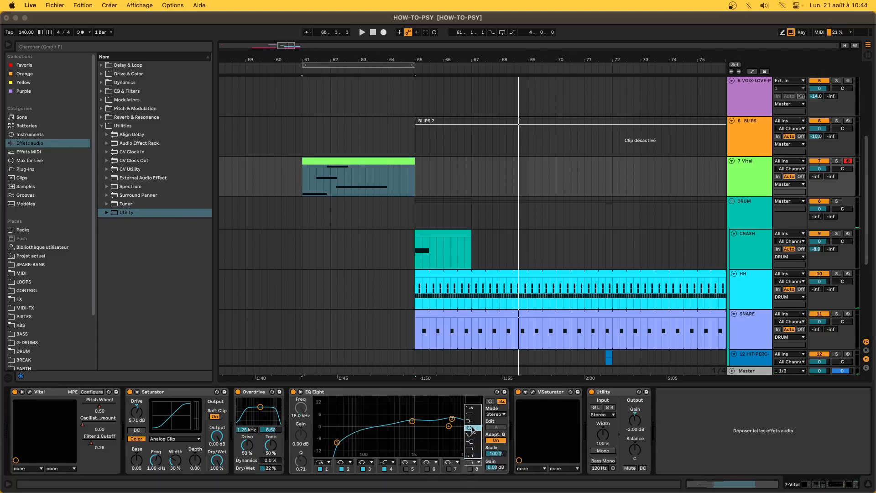
left_click(473, 442)
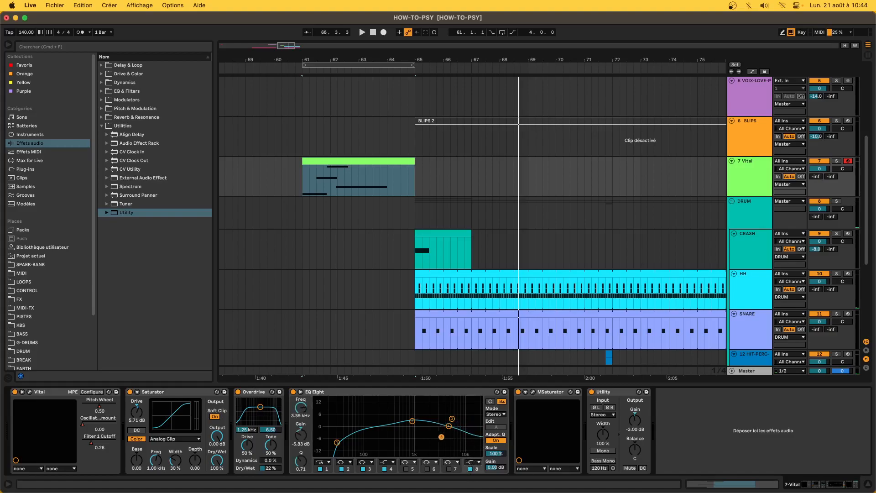
key("space")
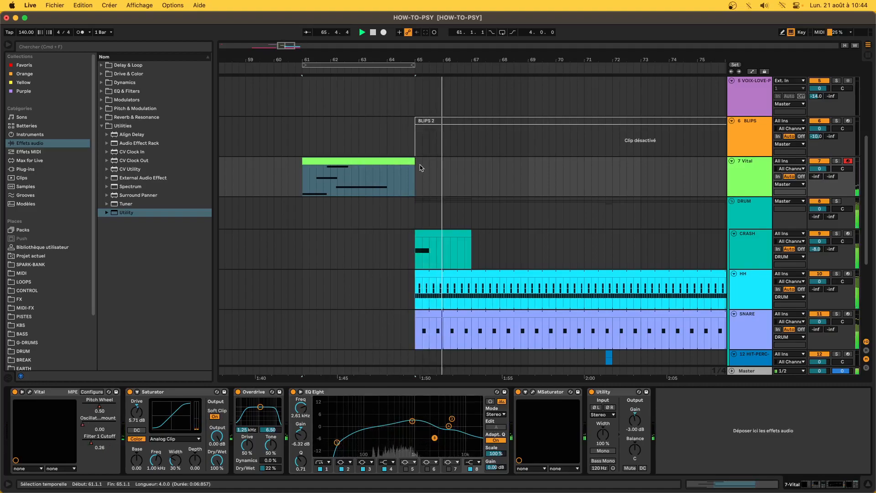
Move the Vital clip one bar earlier so that it starts at 60.1.1.
left_click(351, 163)
left_click_drag(351, 163, 418, 186)
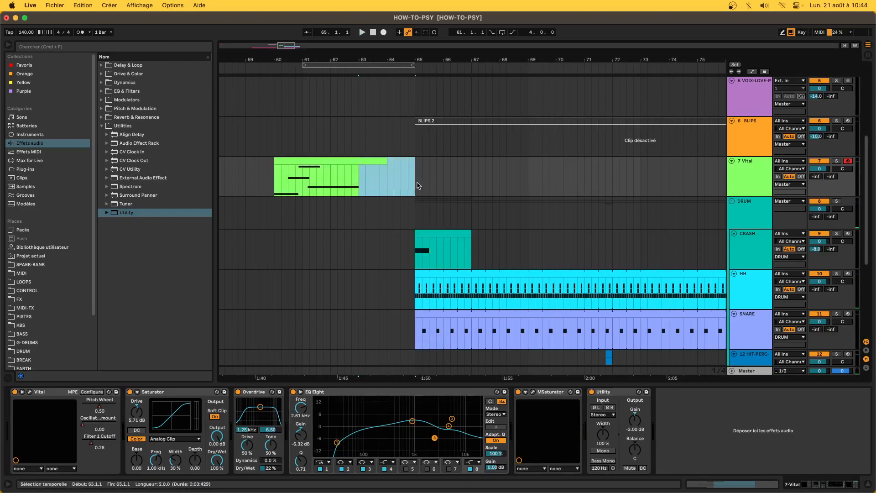
left_click(362, 171)
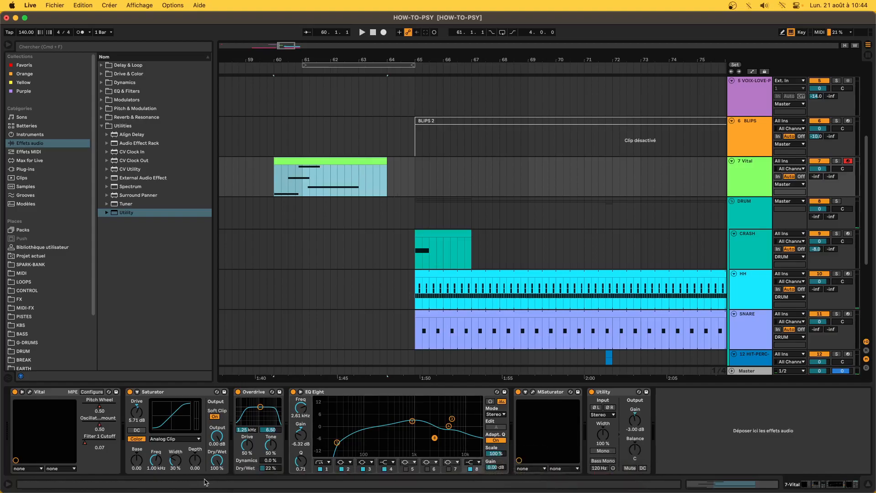
Set Vital's output volume to about -9.1 dB while the arrangement plays, and close the plugin window.
left_click(30, 391)
mouse_move(554, 118)
key("space")
scroll(552, 118, "down", 1)
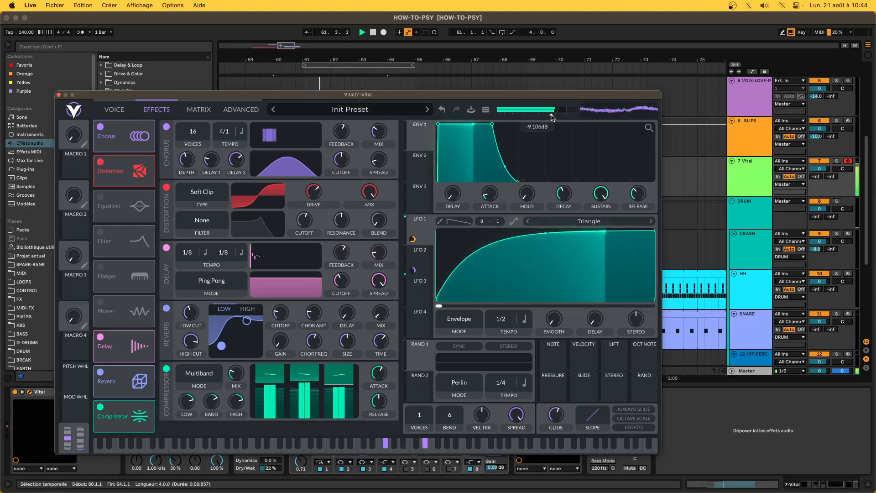
left_click(58, 94)
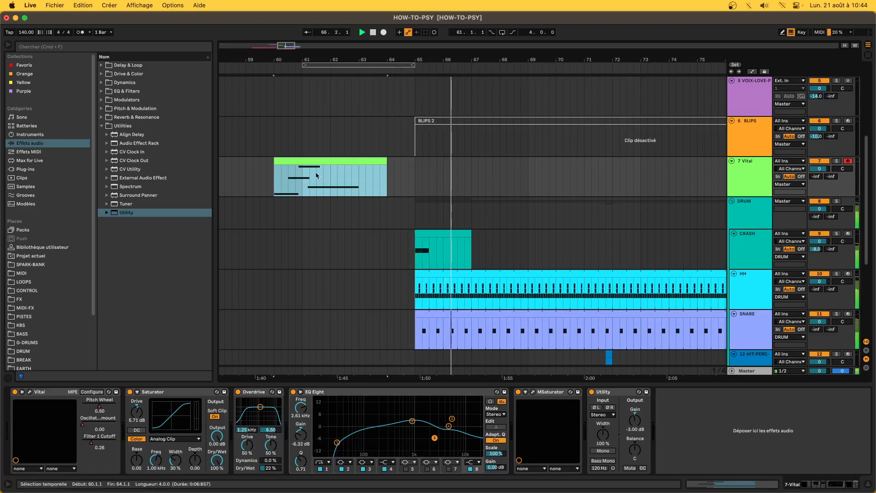
Group all devices on the Vital track, from Vital through Utility, into an Instrument Rack.
left_click(55, 395)
left_click(625, 395, "shift")
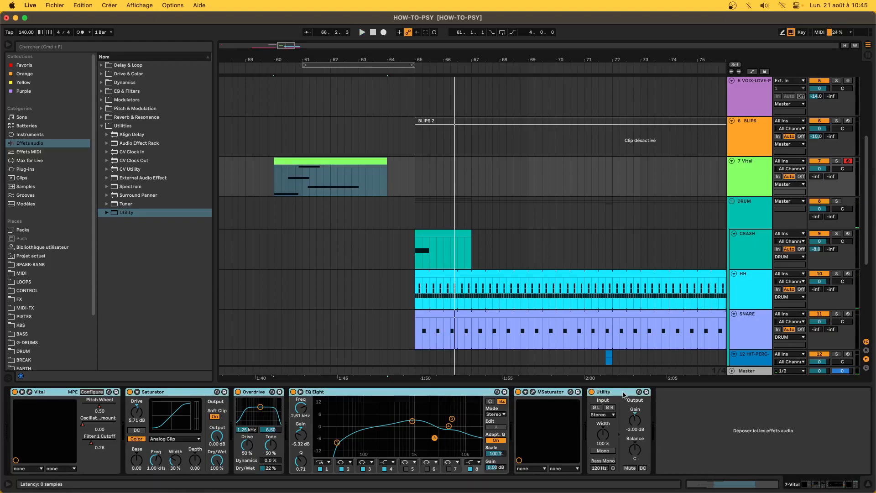
key("super+g")
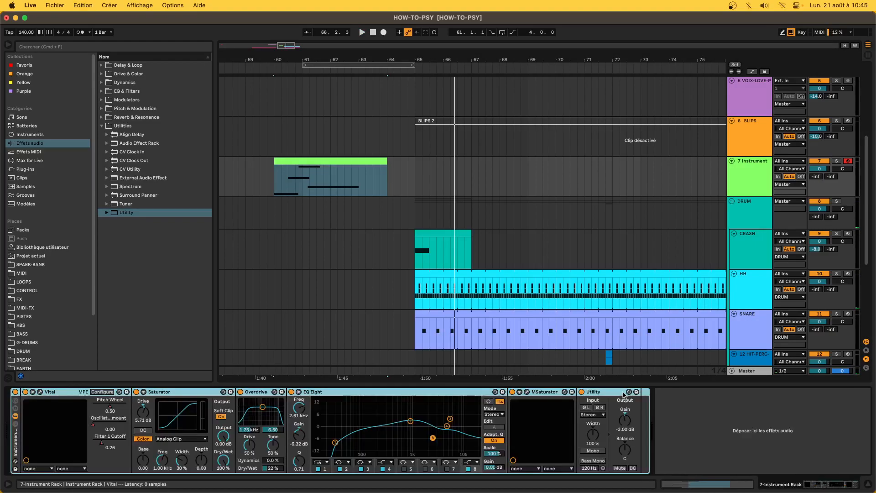
Reactivate the BLIPS 2 clip and play the drum section with it.
scroll(451, 248, "down", 5)
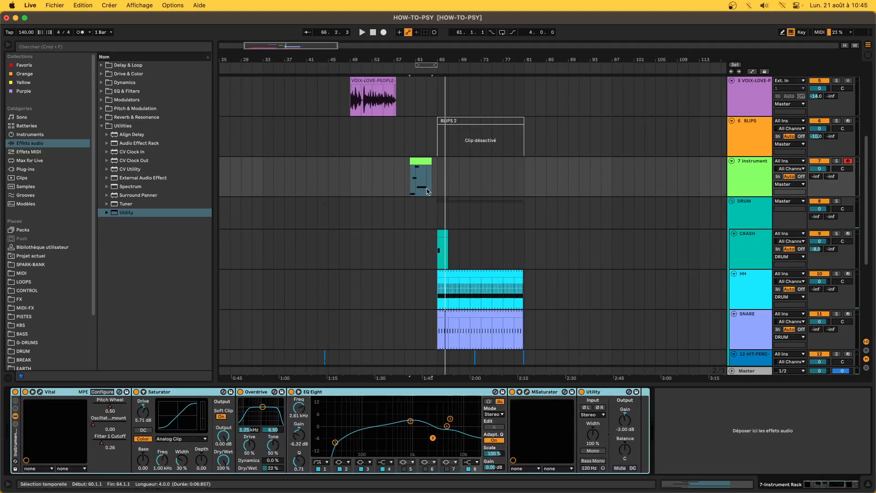
left_click(416, 162)
left_click_drag(416, 180, 438, 191)
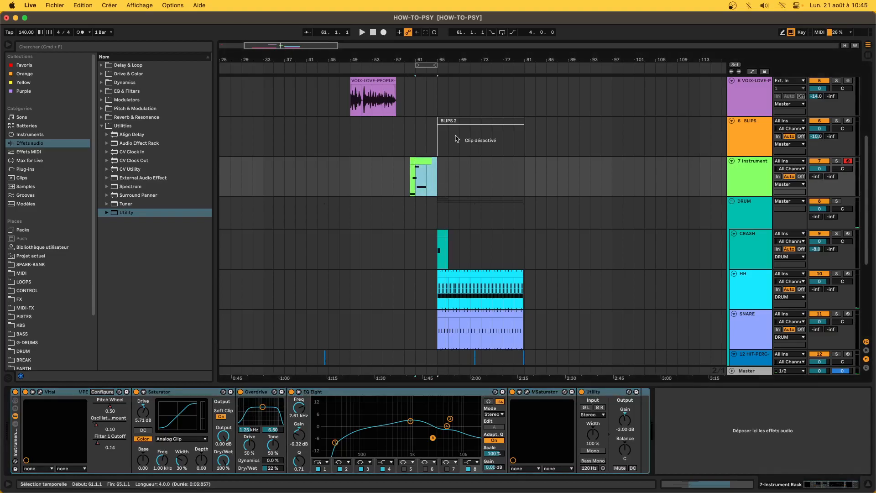
left_click(456, 121)
key("0")
key("space")
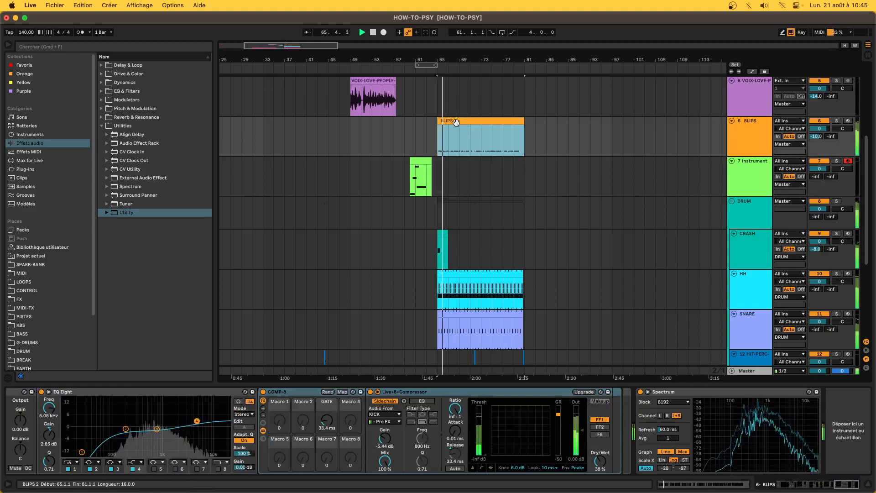
key("z")
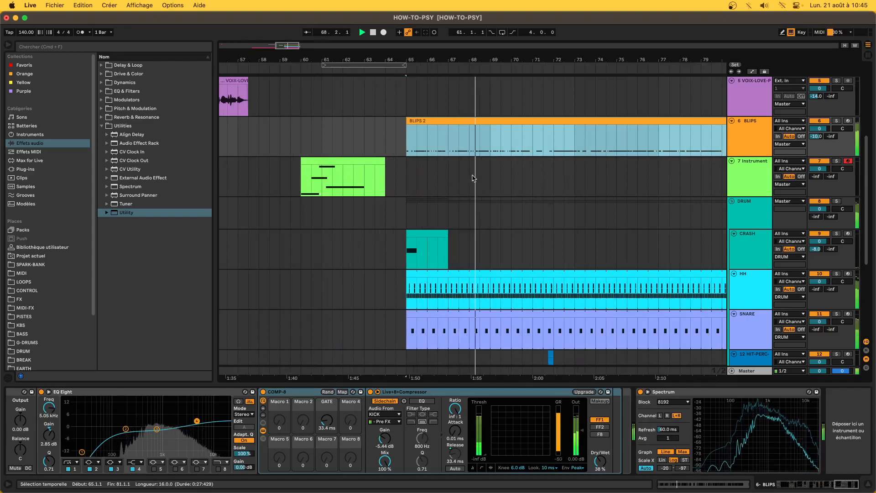
key("space")
Insert an empty half-bar MIDI clip at 68.3.1 on the Instrument track, look up BLIPS 2's notes and open the new clip.
left_click(483, 180)
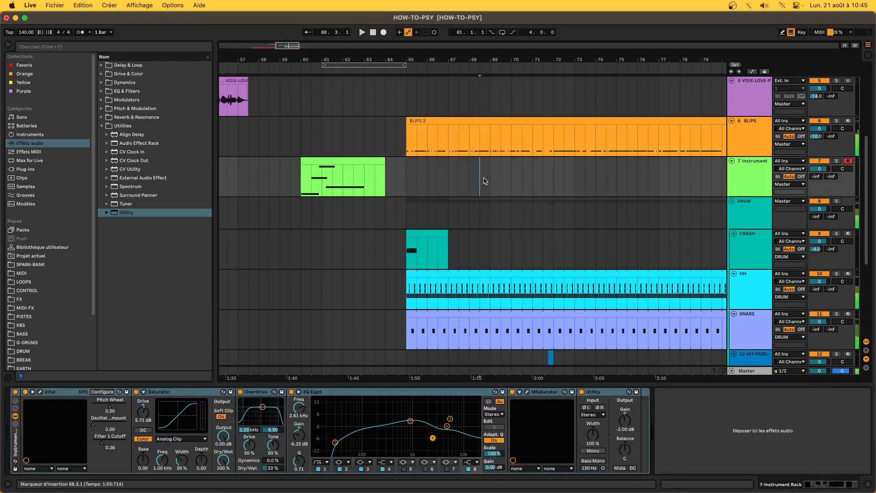
key("super+shift+m")
left_click(480, 139)
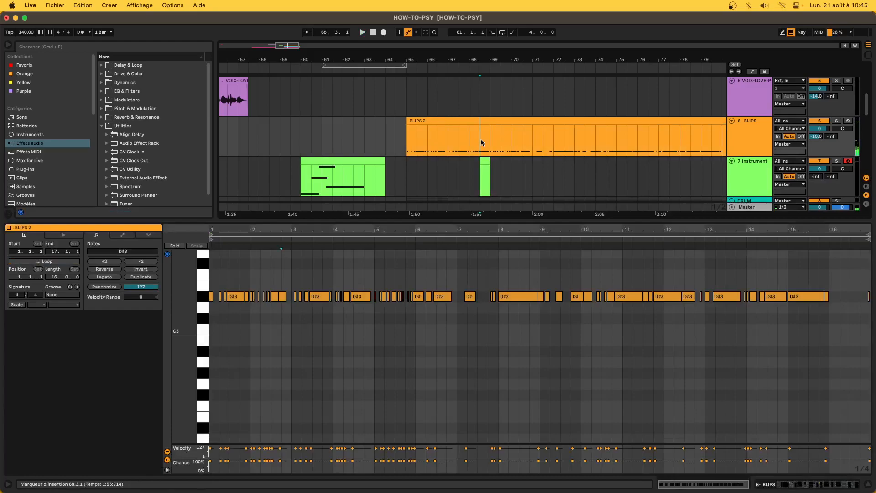
left_click(484, 177)
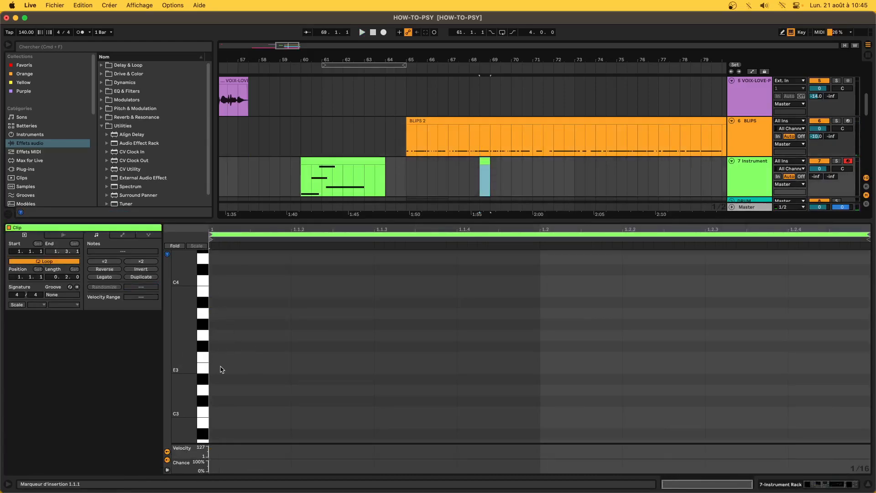
Add a D#3 sixteenth note from 1.1.3 to 1.1.4 in the new clip and play it.
left_click_drag(220, 379, 335, 379)
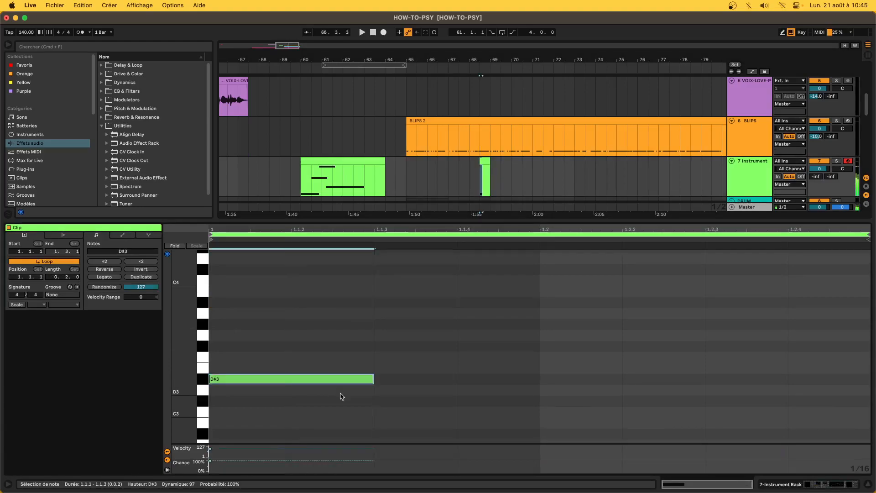
key("Right")
key("Right")
key("shift+Left")
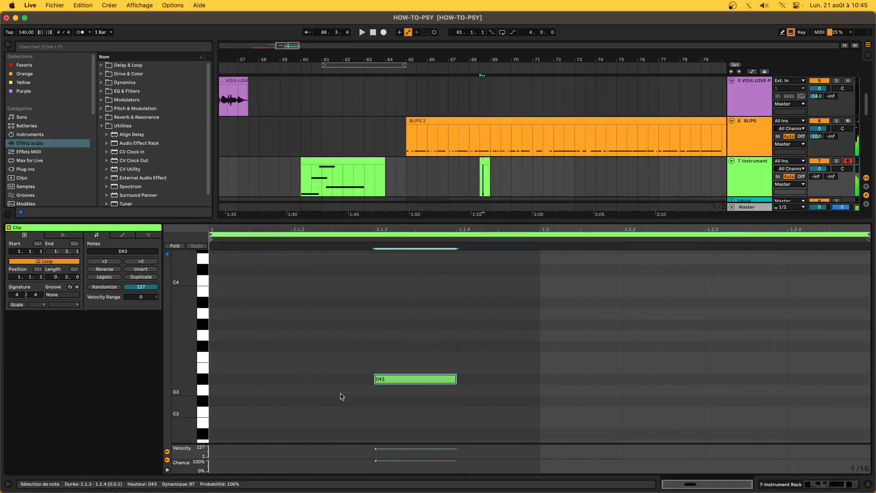
key("space")
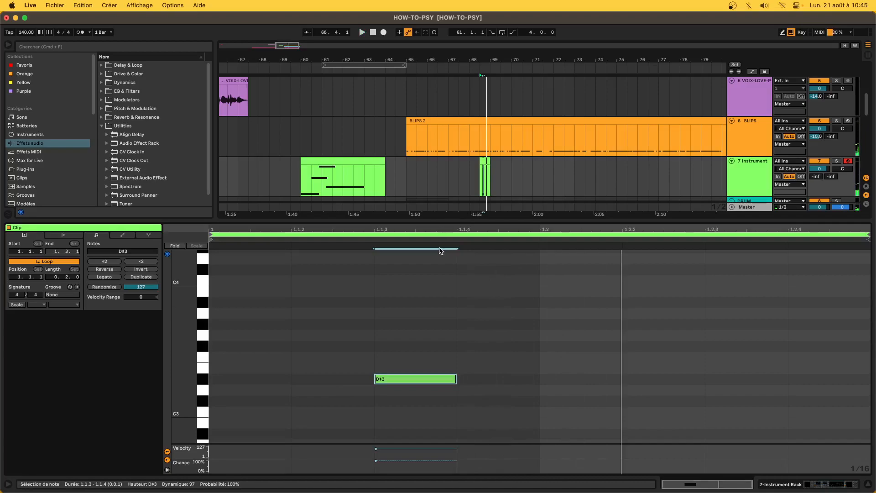
Delete the half-bar MIDI clip at bar 68 on the Instrument track and hide the clip detail view.
left_click_drag(460, 187, 505, 182)
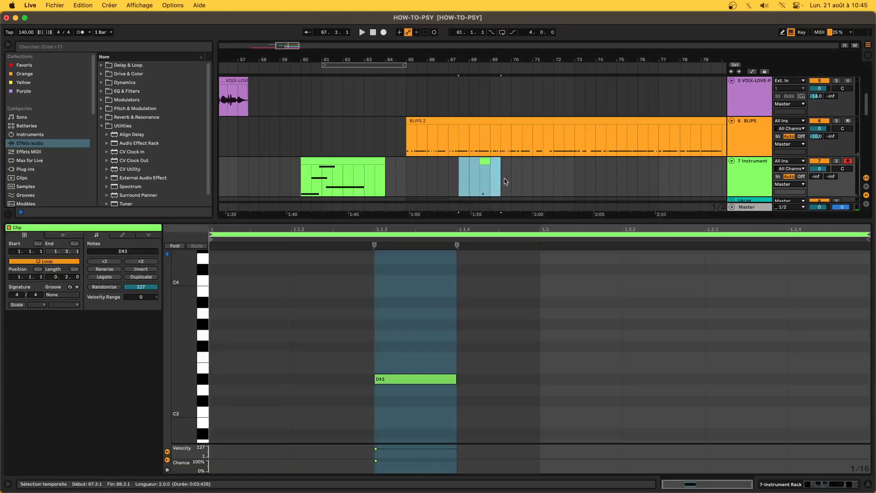
key("Delete")
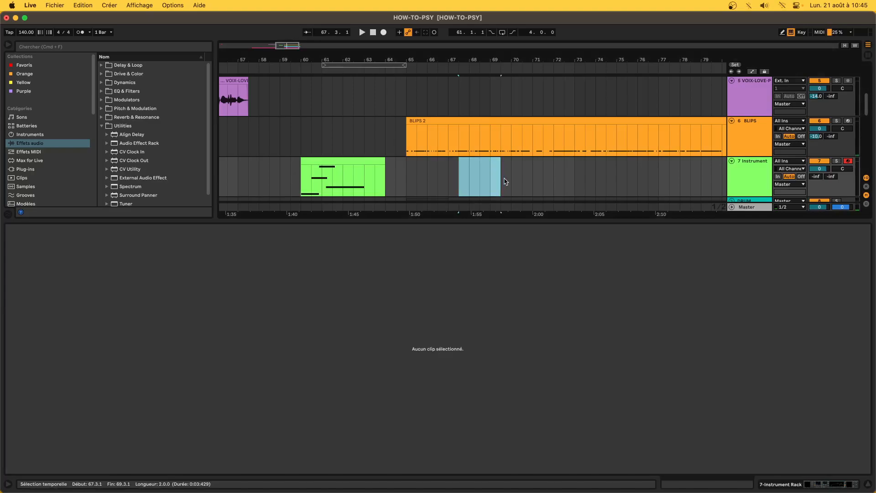
double_click(479, 218)
left_click(418, 172)
scroll(417, 171, "down", 8)
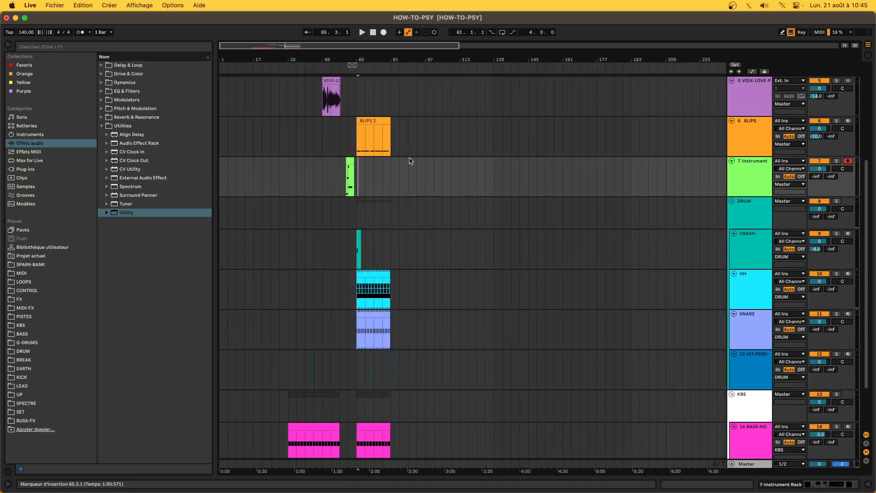
Select the remaining MIDI clip at bar 60 on the Instrument track and show the track's device chain.
left_click_drag(409, 146, 339, 169)
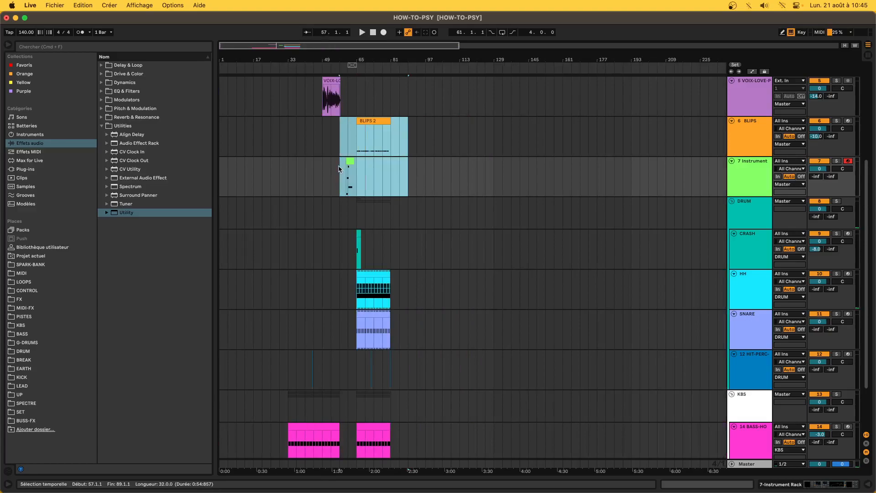
left_click(356, 166)
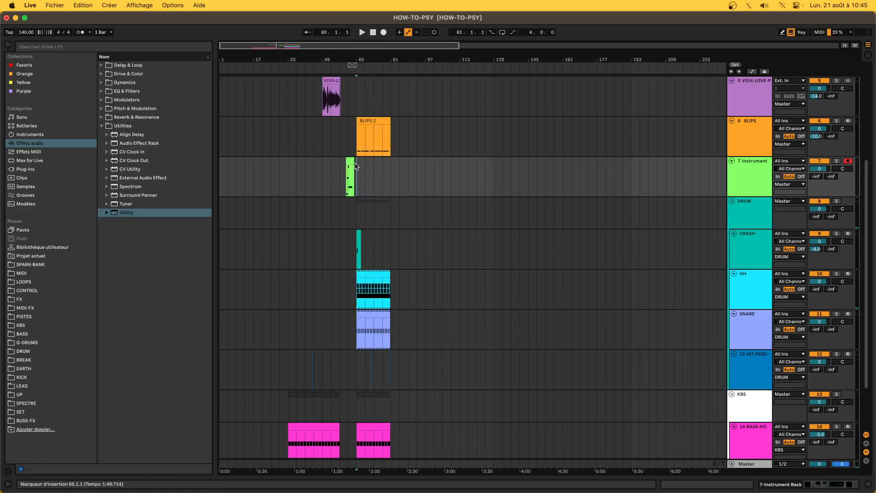
scroll(357, 166, "up", 5)
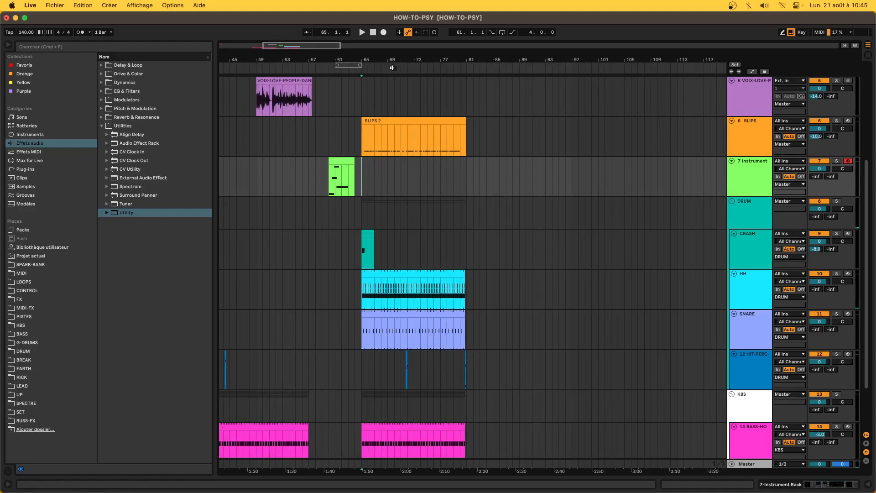
left_click(336, 161)
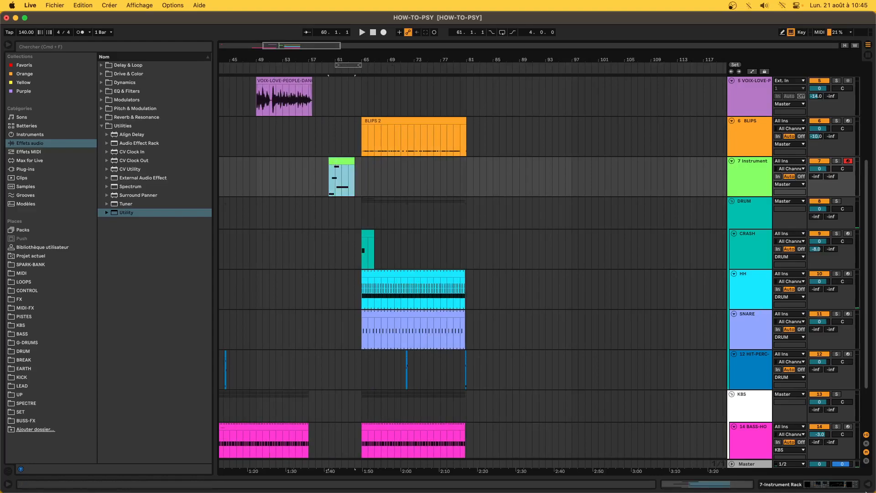
left_click(829, 482)
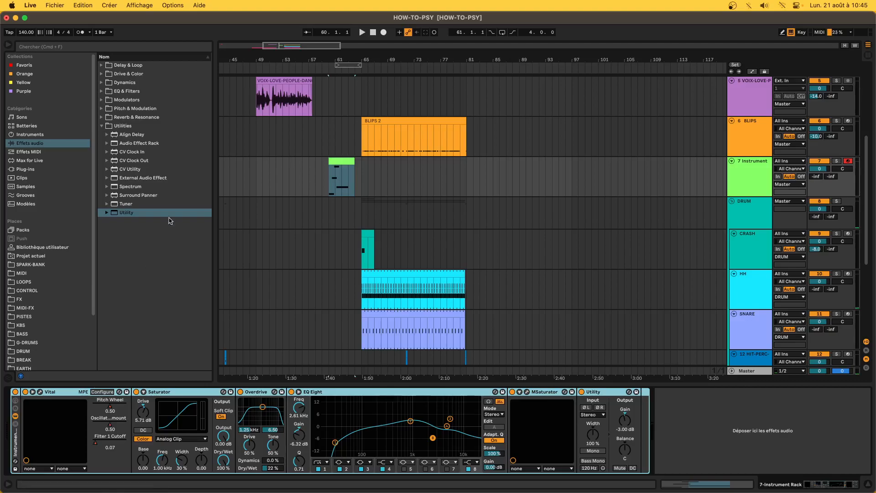
Examine the arrangement across all tracks, selecting the SNARE section from bar 65 to 81 and fitting the whole timeline in view.
left_click(411, 119)
mouse_move(361, 169)
left_mouse_down()
mouse_move(481, 180)
mouse_move(461, 136)
mouse_move(365, 174)
left_mouse_up()
left_click(371, 178)
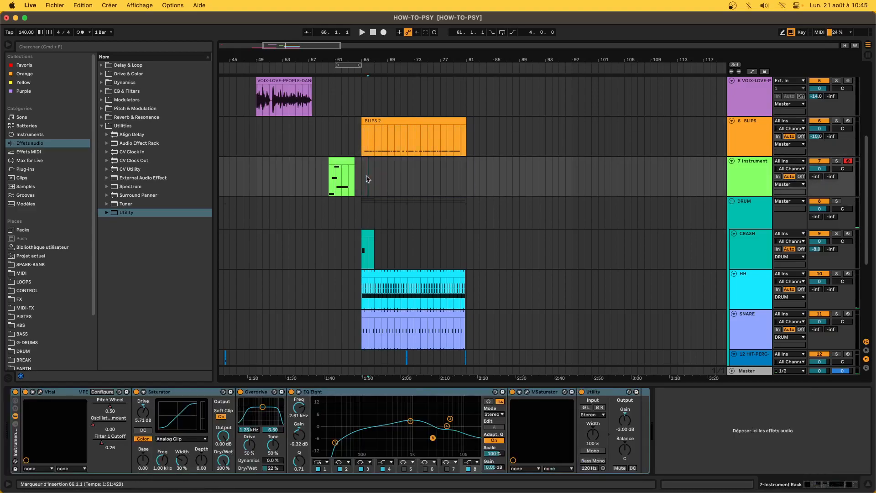
scroll(364, 175, "down", 5)
scroll(364, 175, "up", 8)
scroll(363, 175, "down", 8)
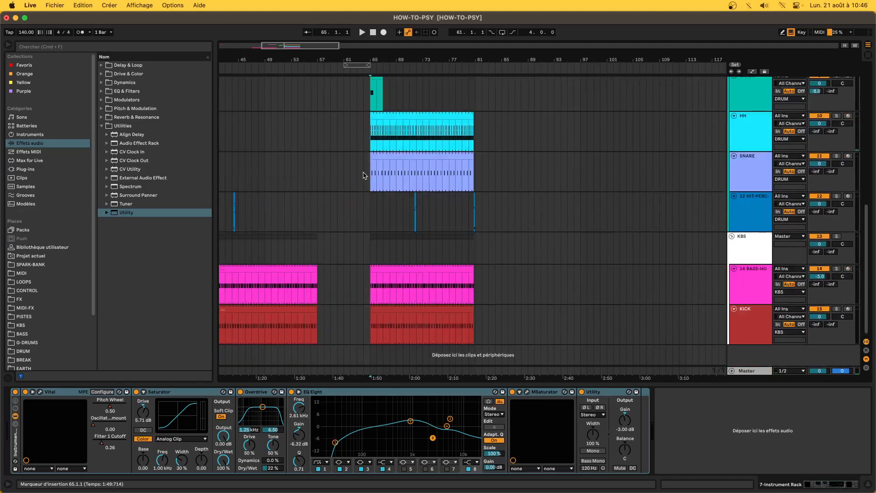
left_click_drag(370, 178, 474, 177)
key("shift+w")
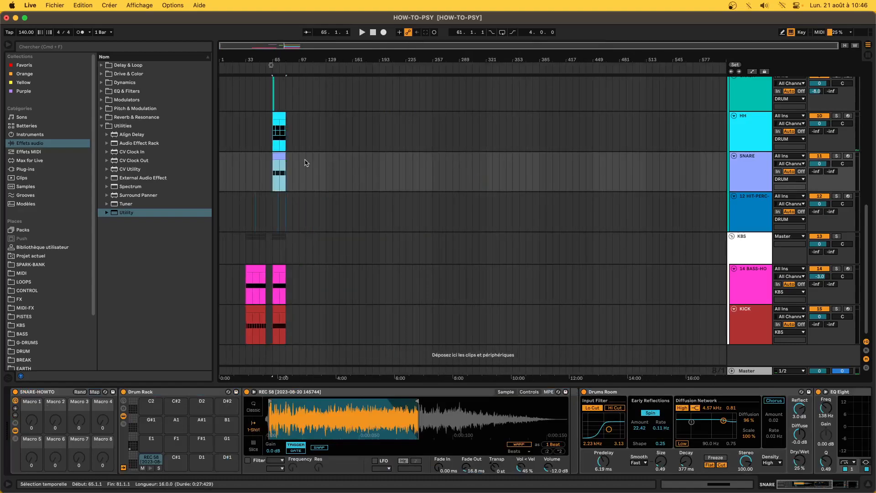
scroll(305, 162, "up", 6)
scroll(305, 162, "up", 4)
scroll(306, 162, "left", 5)
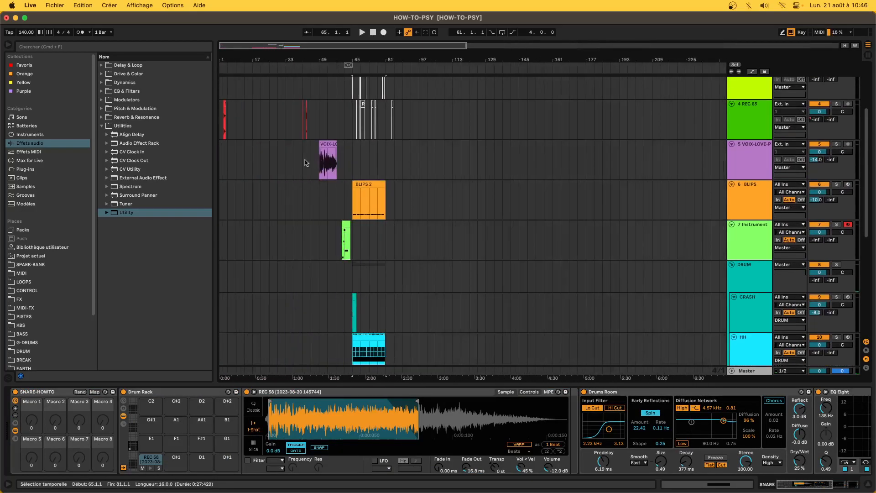
Hide the browser to widen the arrangement and look over the drum and bass clips between bars 33 and 81.
left_click(8, 47)
scroll(89, 149, "down", 5)
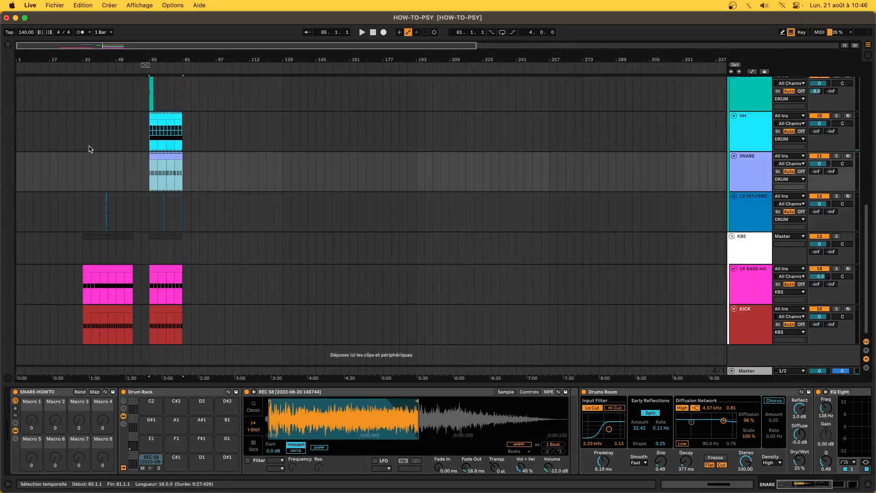
scroll(154, 167, "left", 10)
scroll(153, 167, "up", 3)
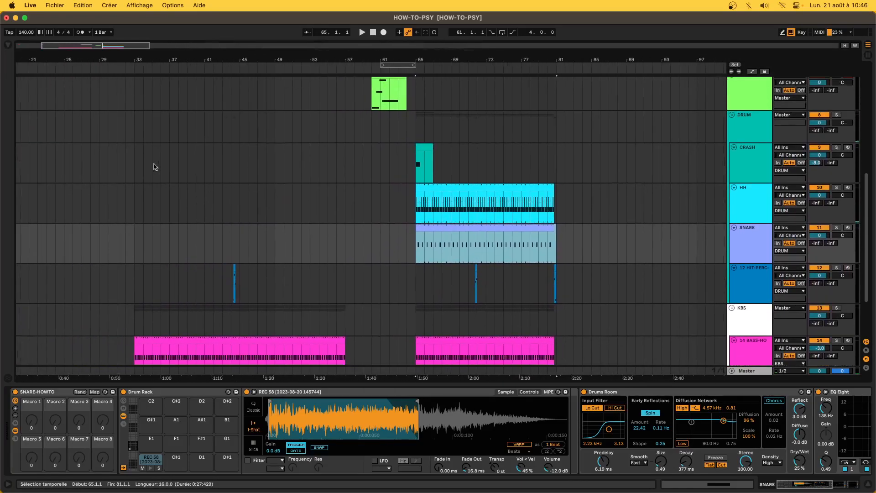
mouse_move(612, 490)
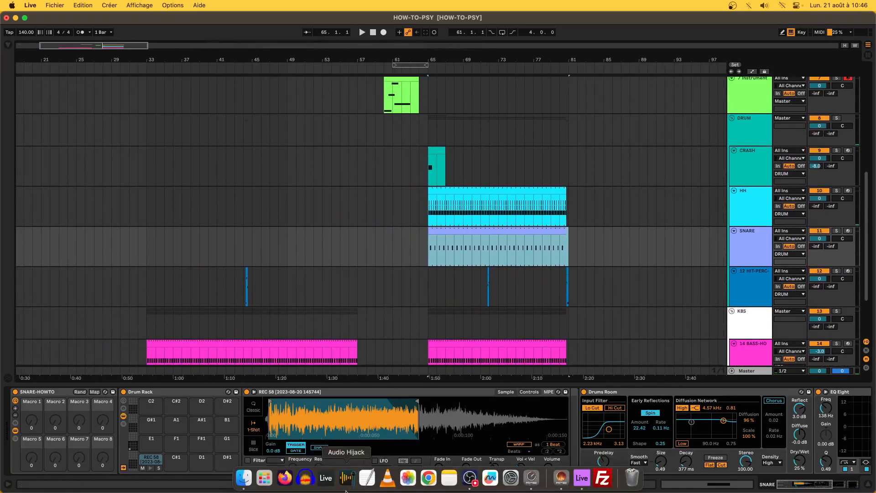